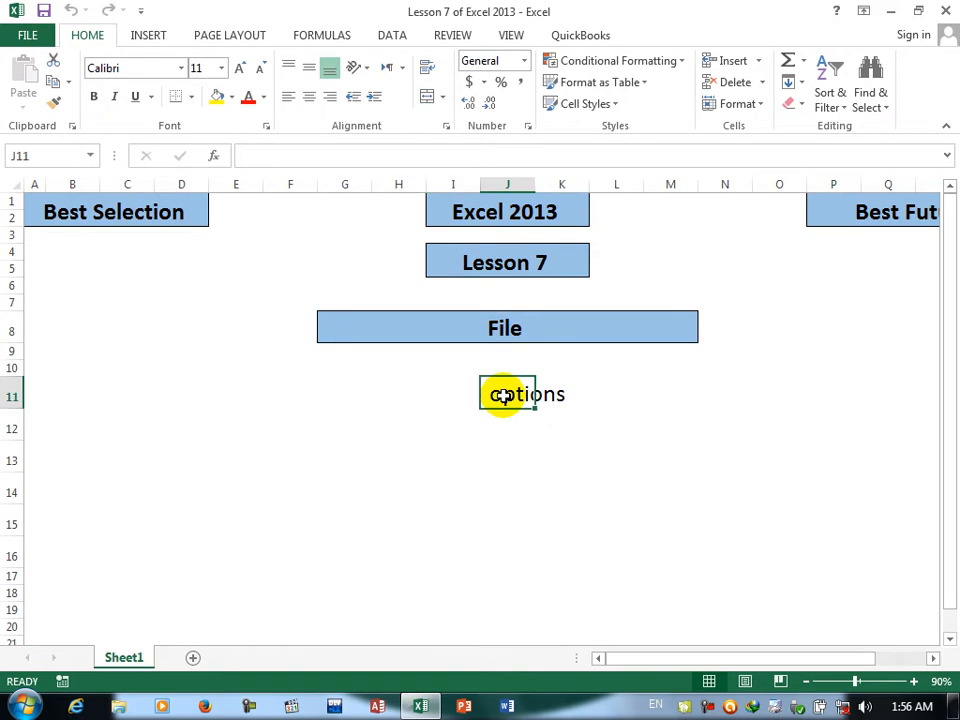
Browse the Advanced, Customize Ribbon, Trust Center and General pages of the program options, and close them without changes.
{"action": "left_click", "coordinate": [391, 453]}
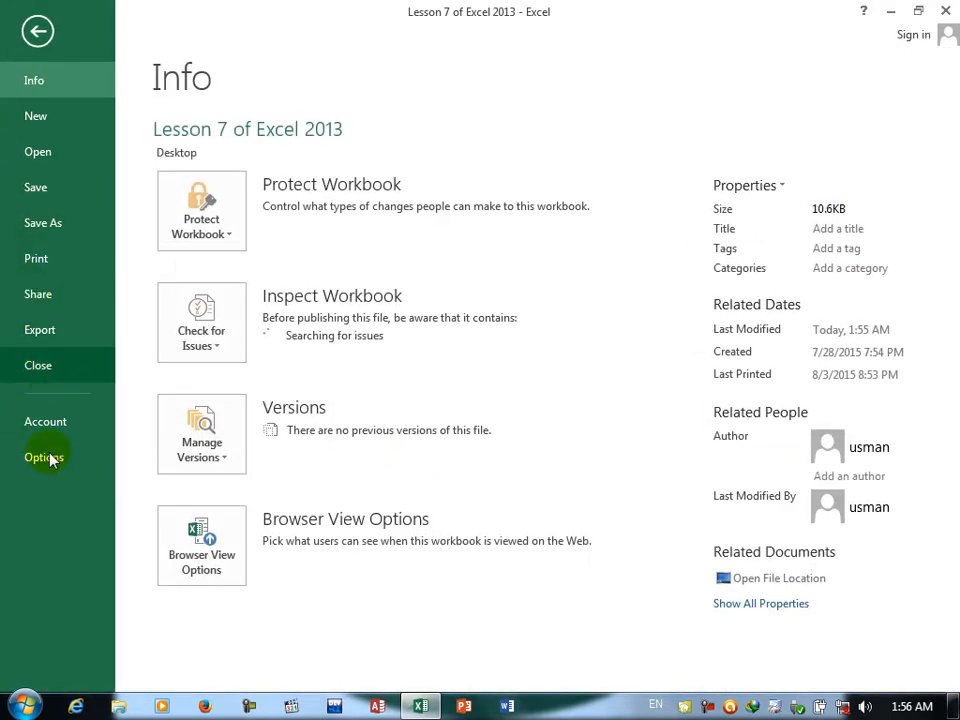
{"action": "key", "text": "Escape"}
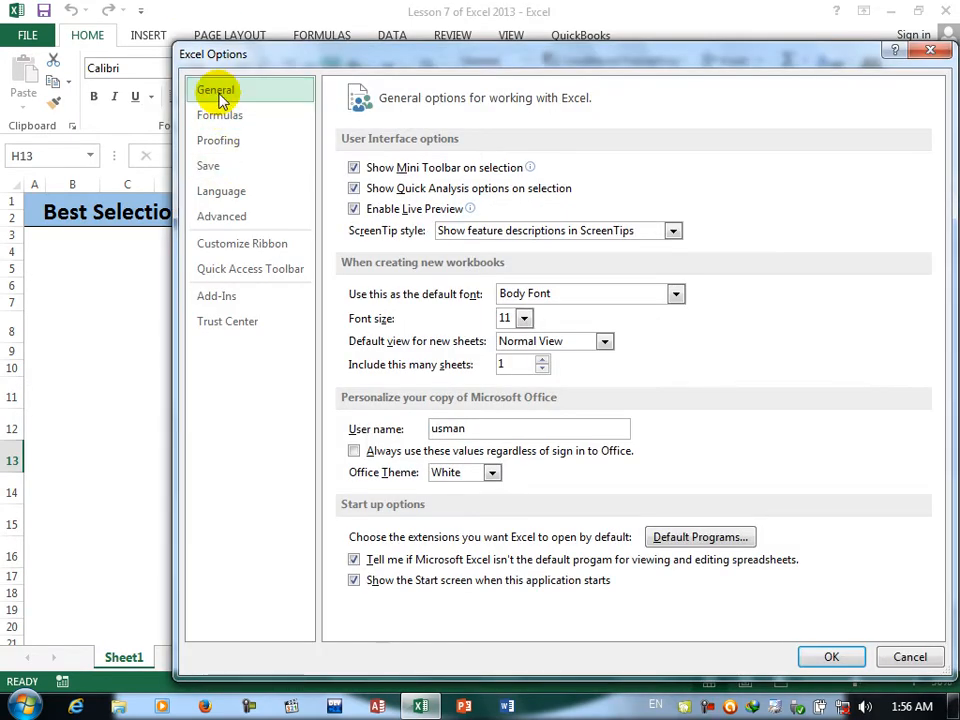
{"action": "left_click", "coordinate": [219, 222]}
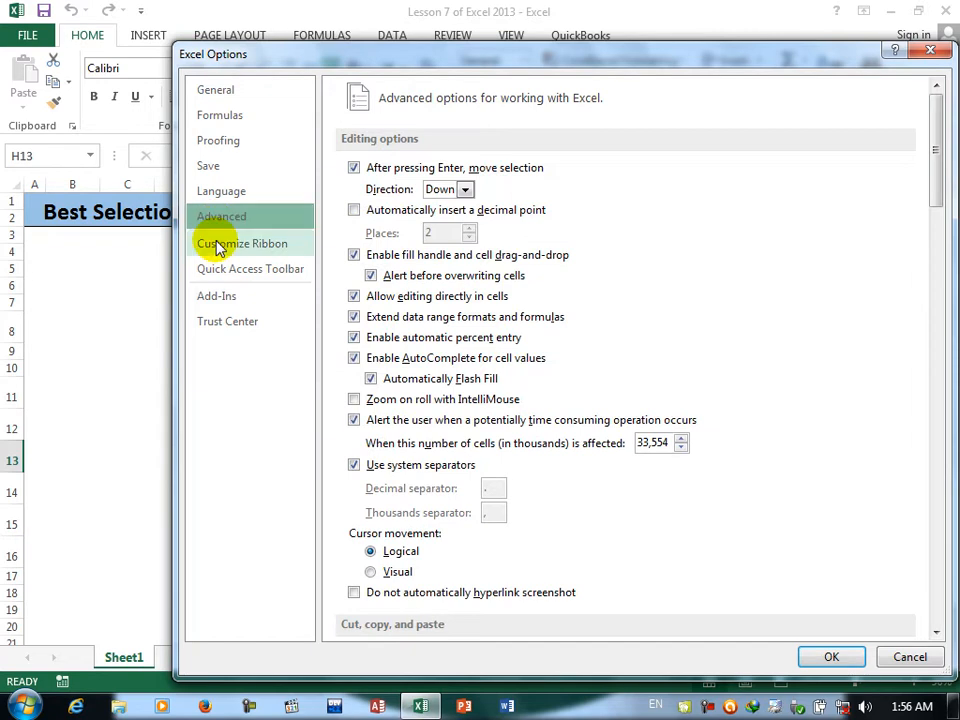
{"action": "left_click", "coordinate": [219, 247]}
{"action": "left_click", "coordinate": [215, 325]}
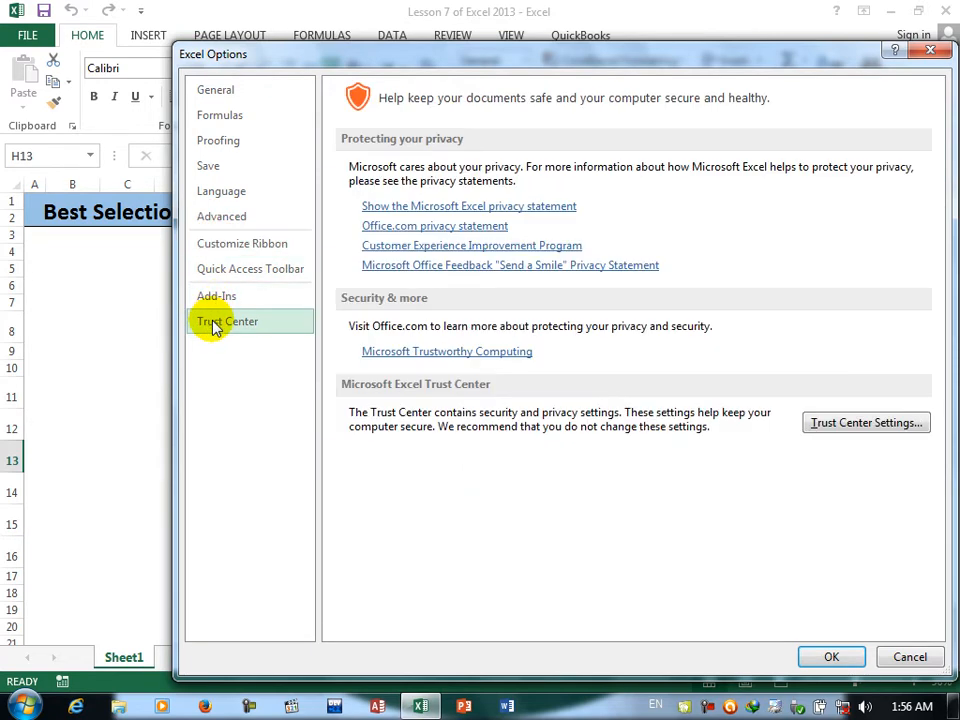
{"action": "left_click", "coordinate": [210, 92]}
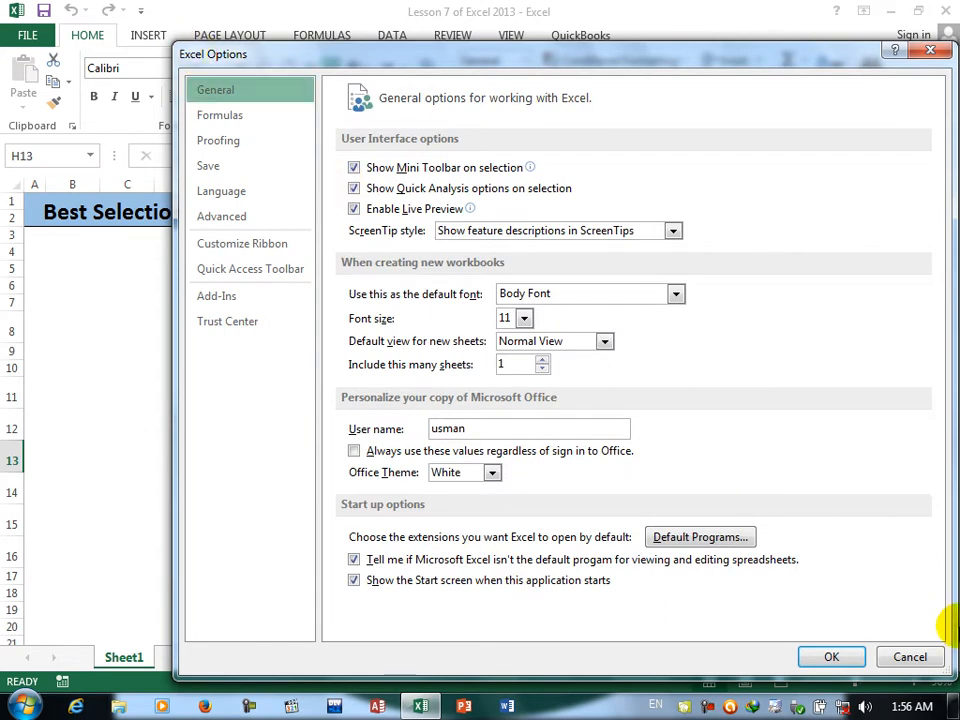
{"action": "left_click", "coordinate": [912, 657]}
Create a new blank workbook and check the Show Mini Toolbar on selection setting in the General options.
{"action": "left_click", "coordinate": [508, 428]}
{"action": "key", "text": "ctrl+n"}
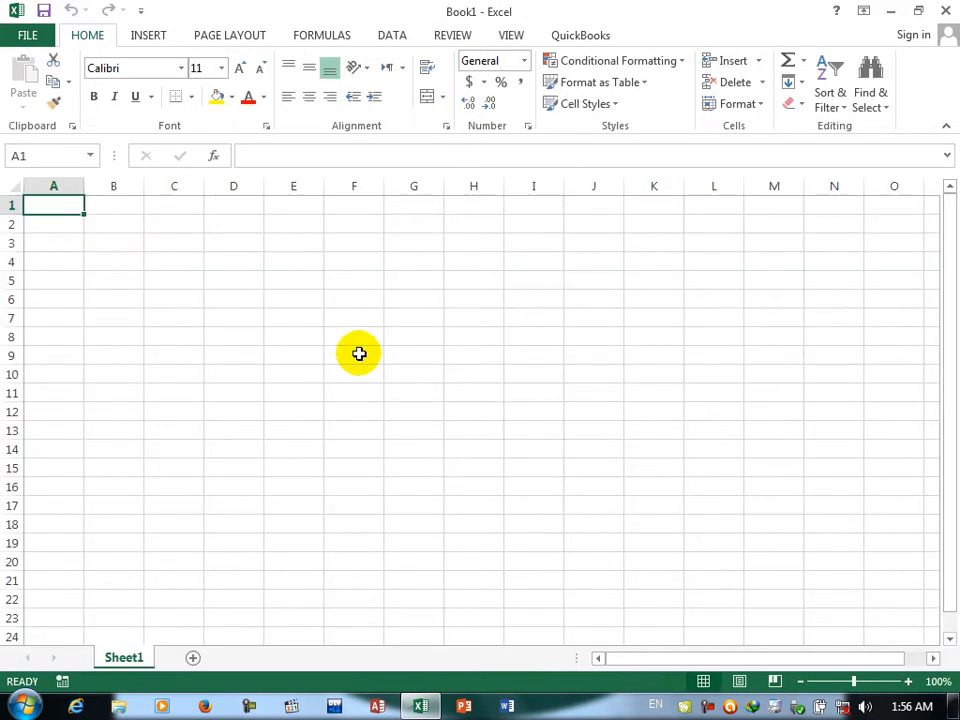
{"action": "left_click", "coordinate": [27, 35]}
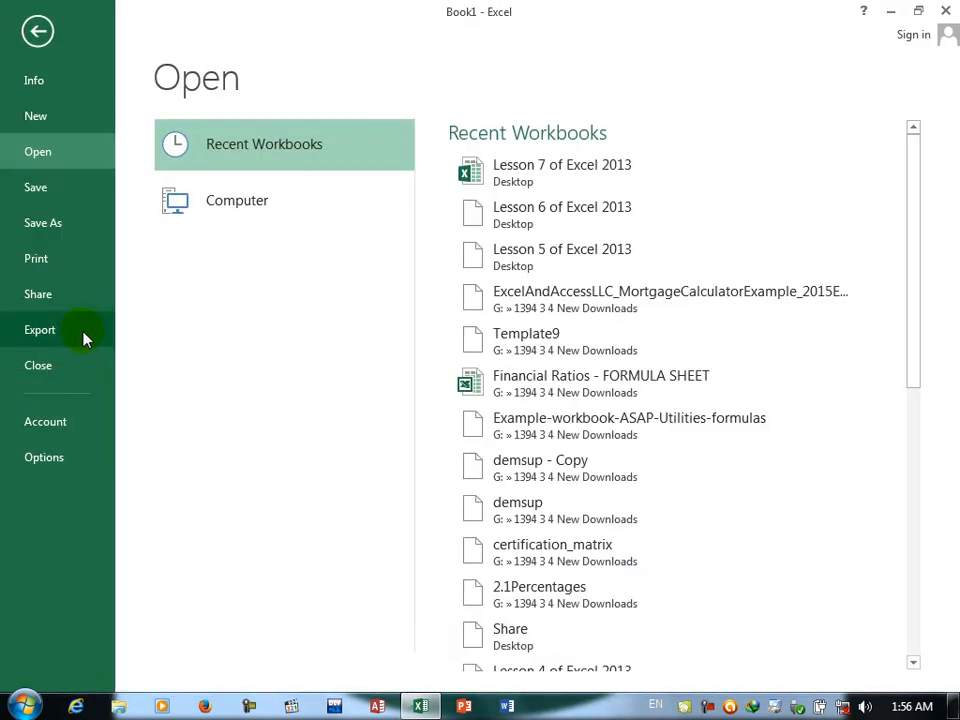
{"action": "left_click", "coordinate": [46, 455]}
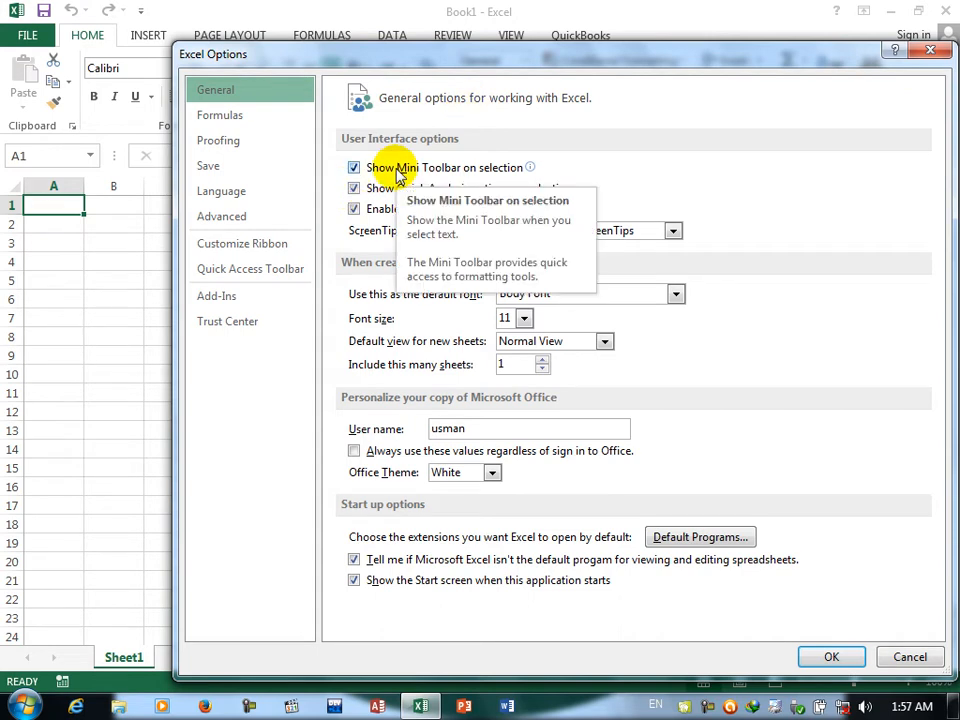
{"action": "left_click", "coordinate": [818, 657]}
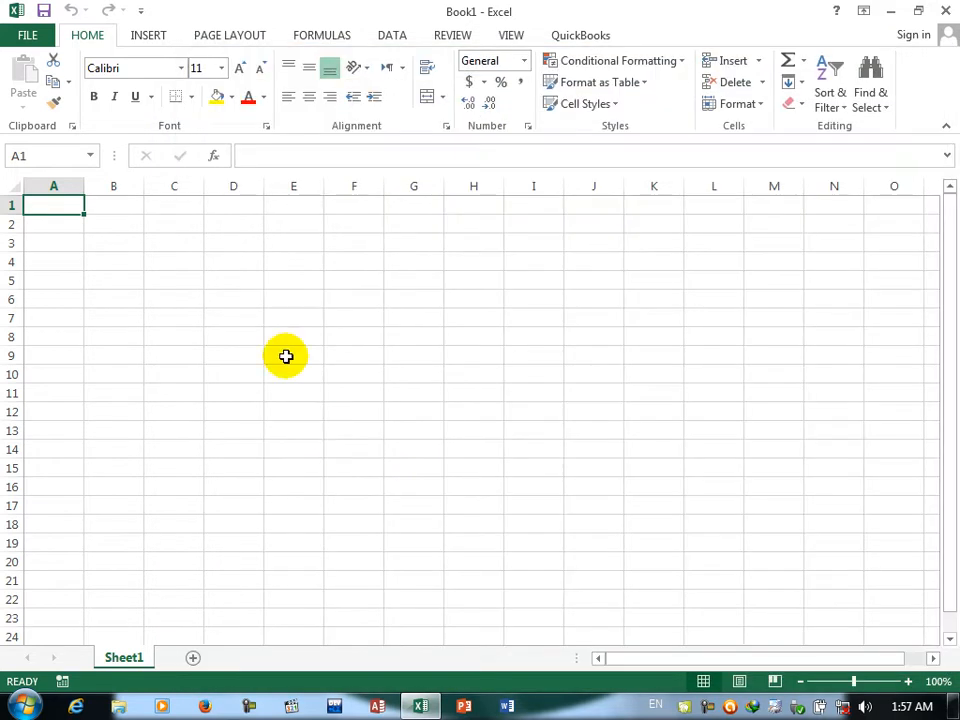
Merge and center cells E6:G6 and enter the text Hello in the merged cell.
{"action": "left_click_drag", "start_coordinate": [279, 298], "coordinate": [401, 302]}
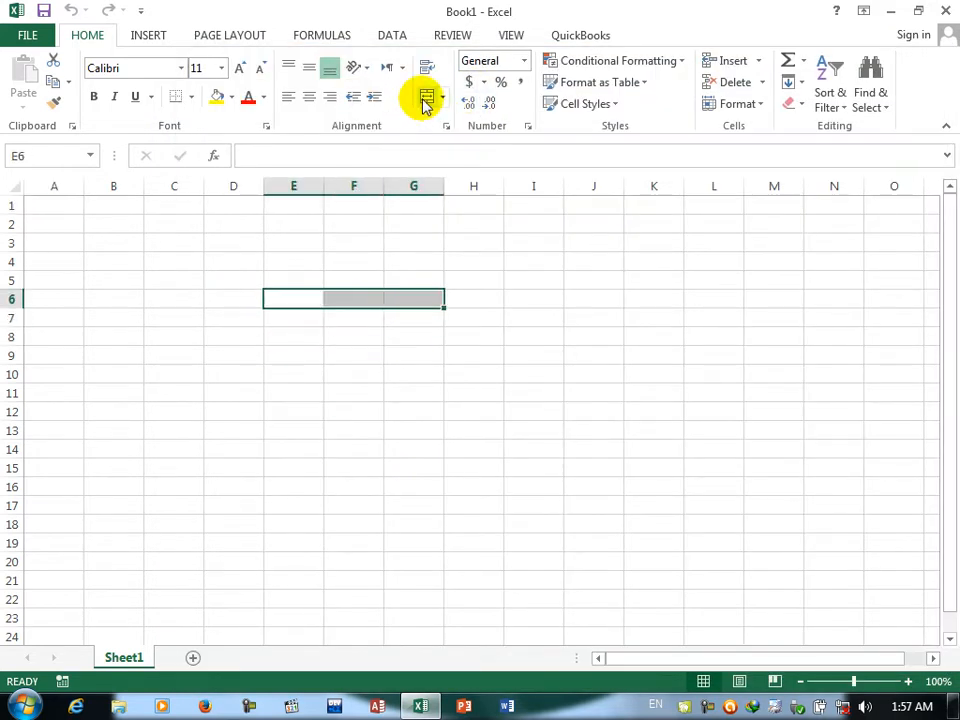
{"action": "left_click", "coordinate": [425, 100]}
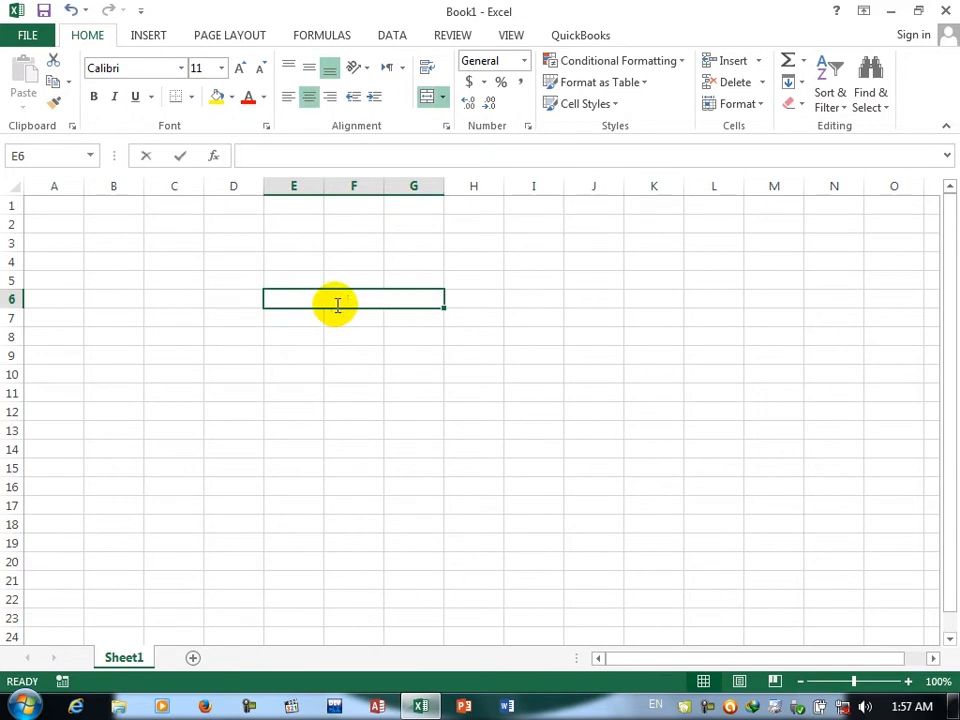
{"action": "type", "text": "Hello"}
{"action": "key", "text": "Return"}
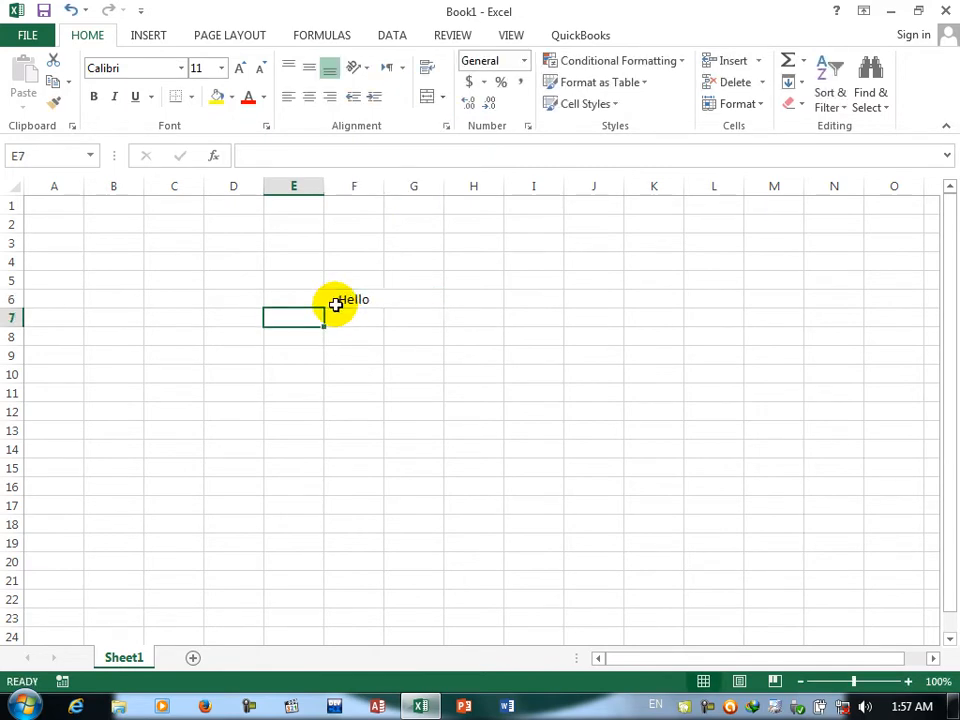
Select the text Hello inside the merged cell in row 6 to examine the Mini Toolbar.
{"action": "left_click", "coordinate": [337, 300]}
{"action": "double_click", "coordinate": [340, 299]}
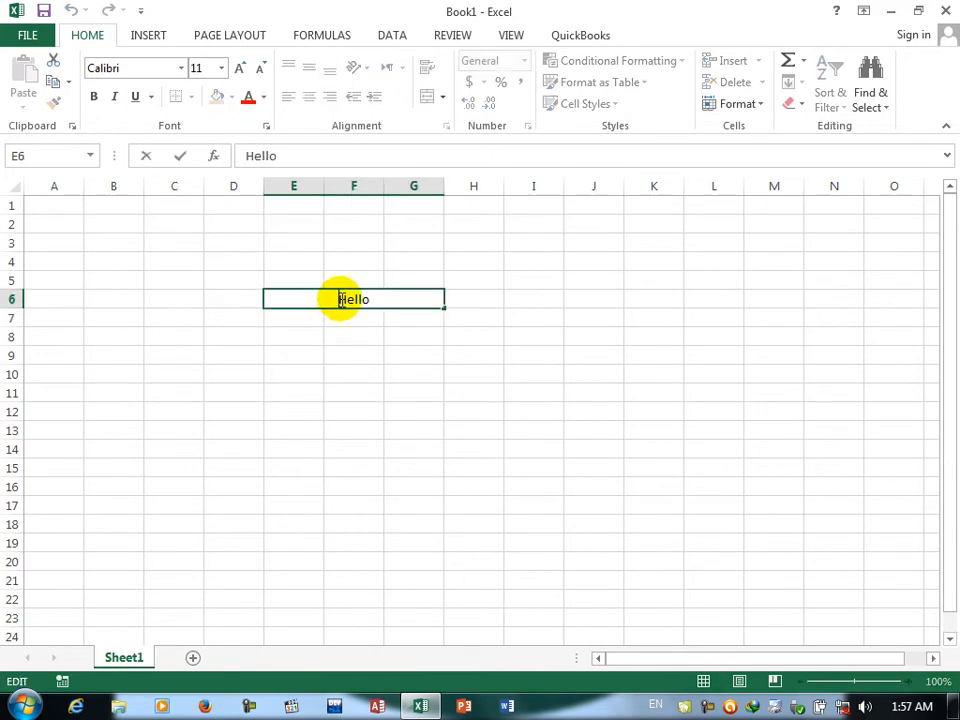
{"action": "left_click_drag", "start_coordinate": [339, 299], "coordinate": [364, 298]}
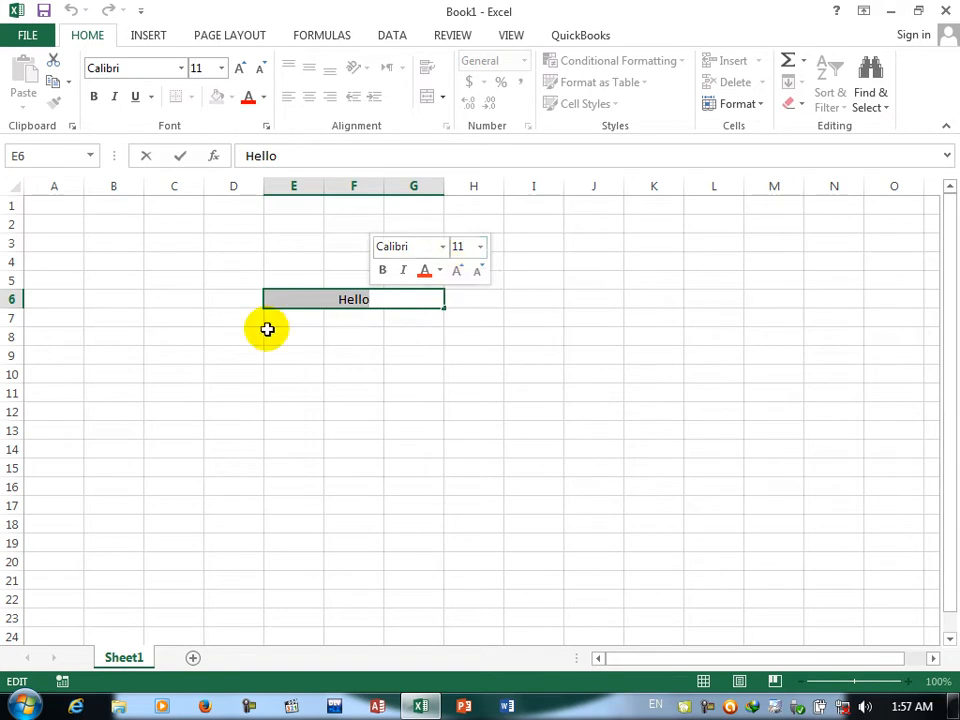
{"action": "left_click", "coordinate": [360, 317]}
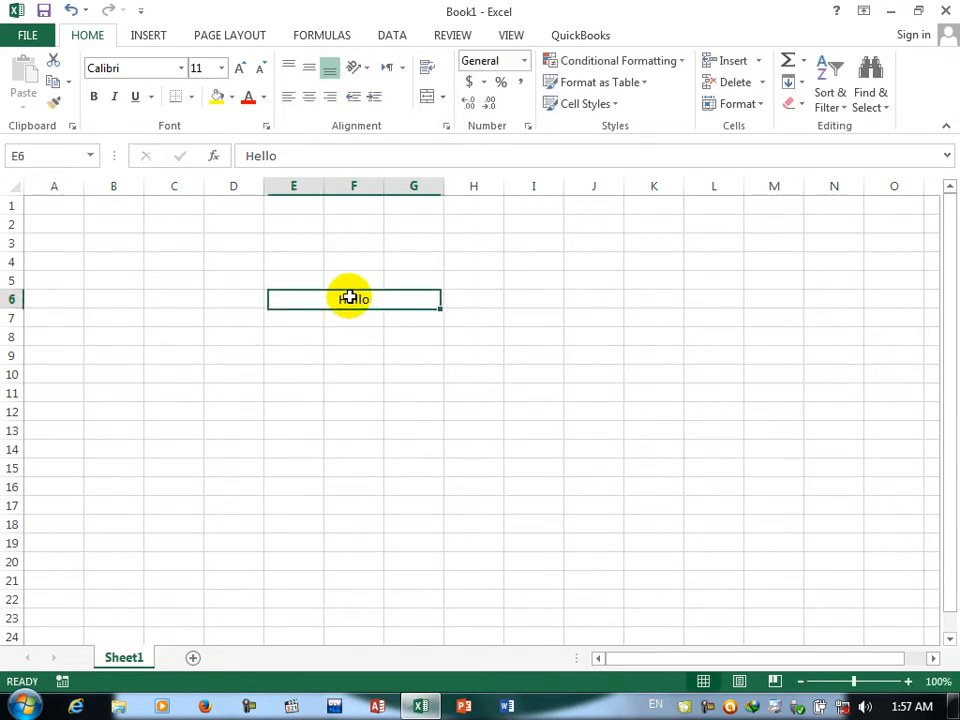
{"action": "double_click", "coordinate": [347, 299]}
{"action": "left_click_drag", "start_coordinate": [341, 299], "coordinate": [370, 299]}
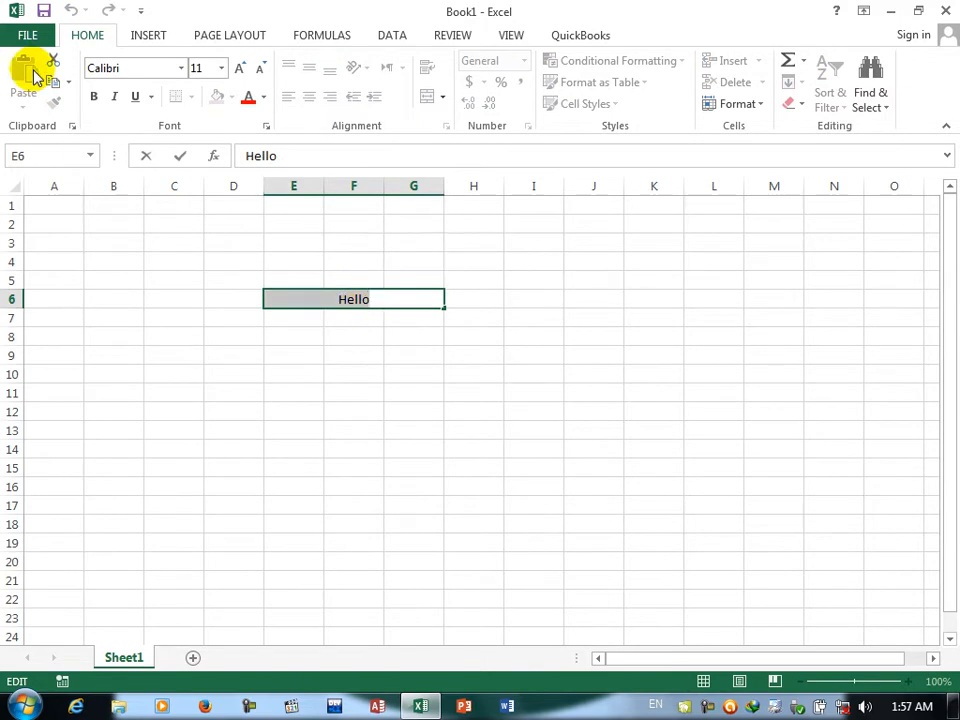
Turn off Show Mini Toolbar on selection in the General options, and select the text Hello to test it.
{"action": "left_click", "coordinate": [25, 36]}
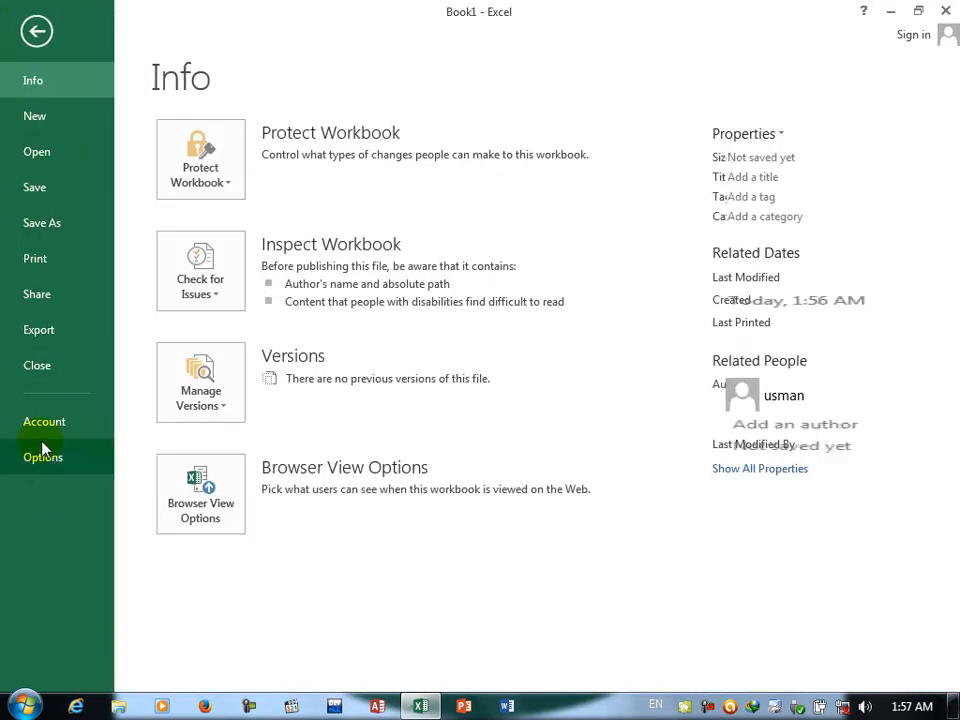
{"action": "left_click", "coordinate": [22, 452]}
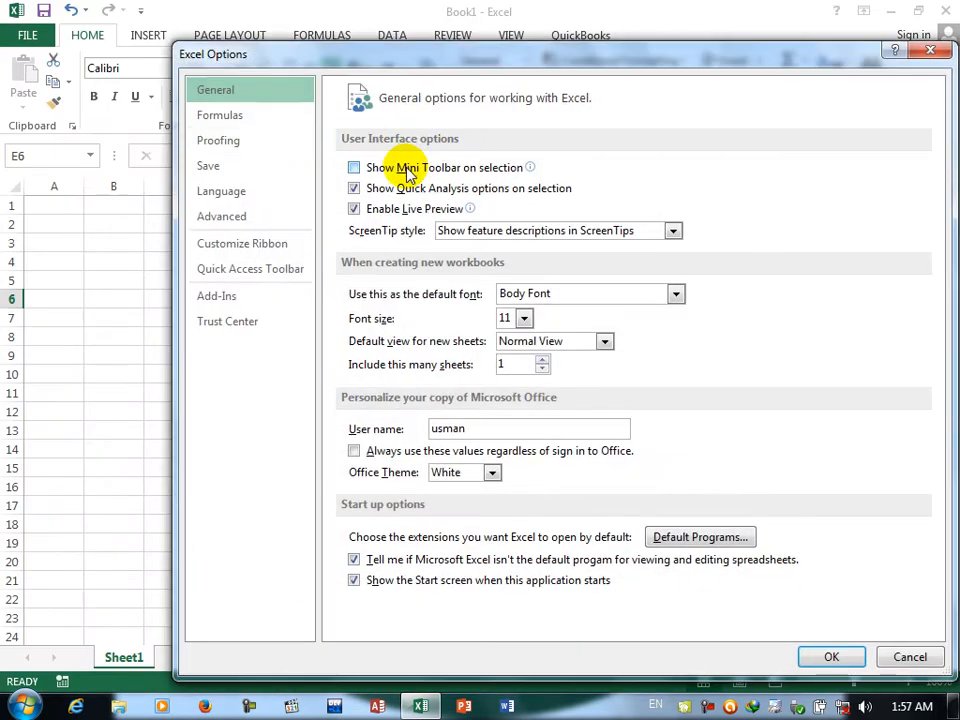
{"action": "left_click", "coordinate": [834, 658]}
{"action": "left_click_drag", "start_coordinate": [340, 297], "coordinate": [375, 298]}
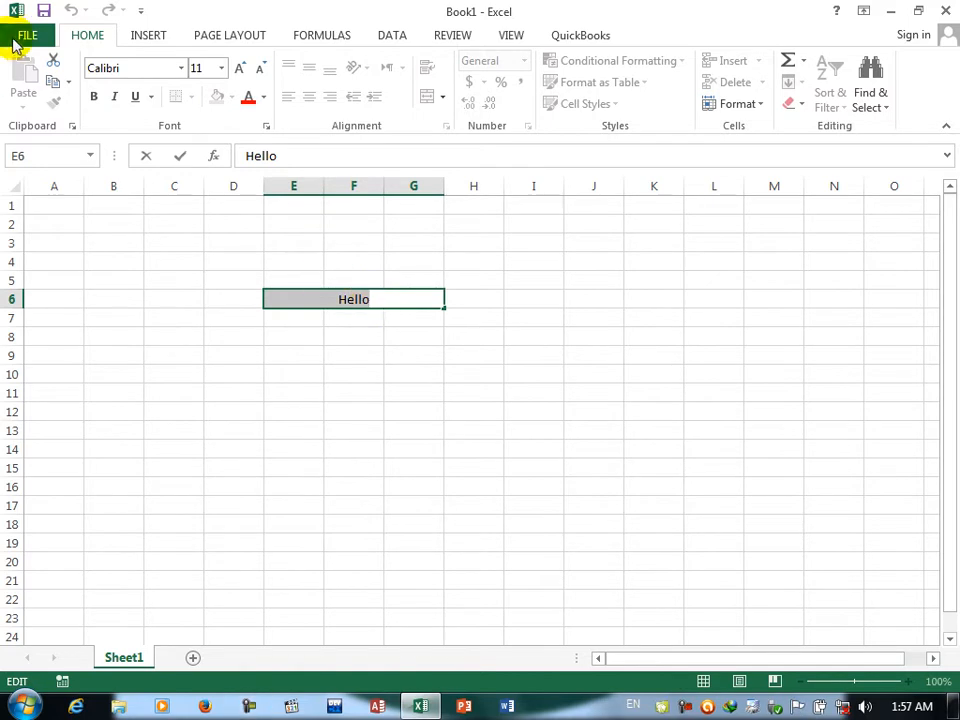
Turn on Show Mini Toolbar on selection in the General options and apply the setting.
{"action": "left_click", "coordinate": [27, 35]}
{"action": "left_click", "coordinate": [64, 456]}
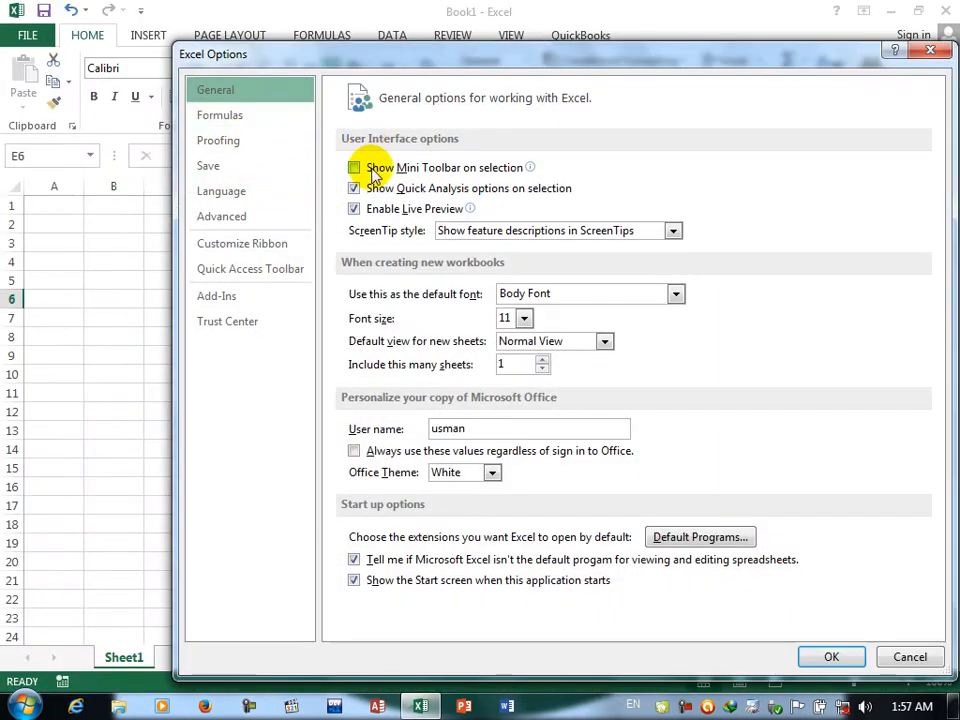
{"action": "left_click", "coordinate": [372, 170]}
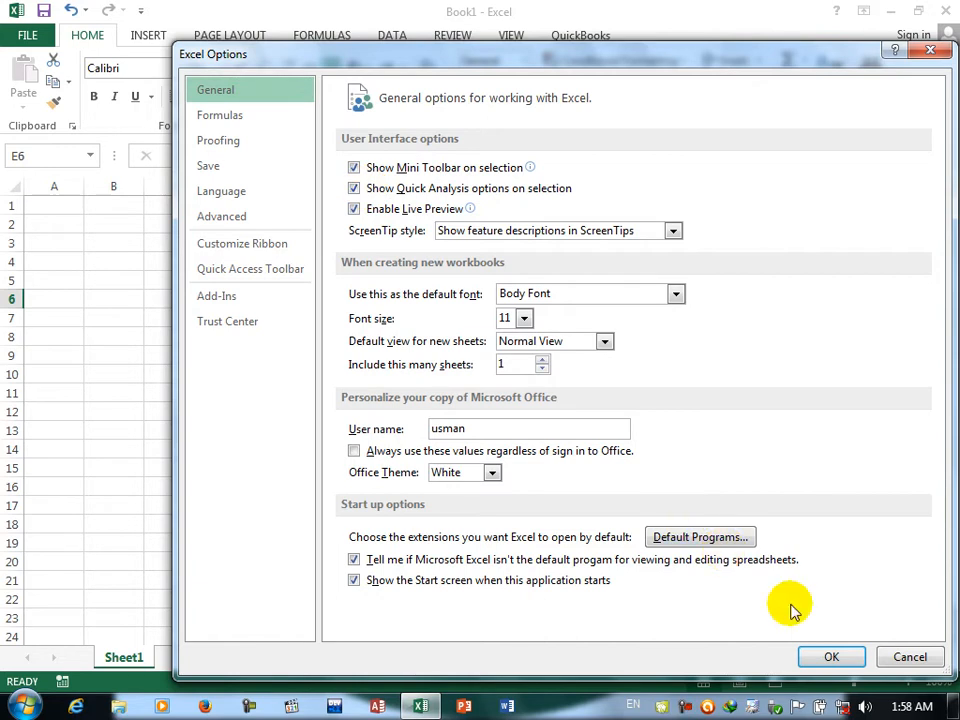
{"action": "left_click", "coordinate": [824, 655]}
Enter 100 in cell B6 and copy it down through B13 with AutoFill.
{"action": "left_click", "coordinate": [134, 301]}
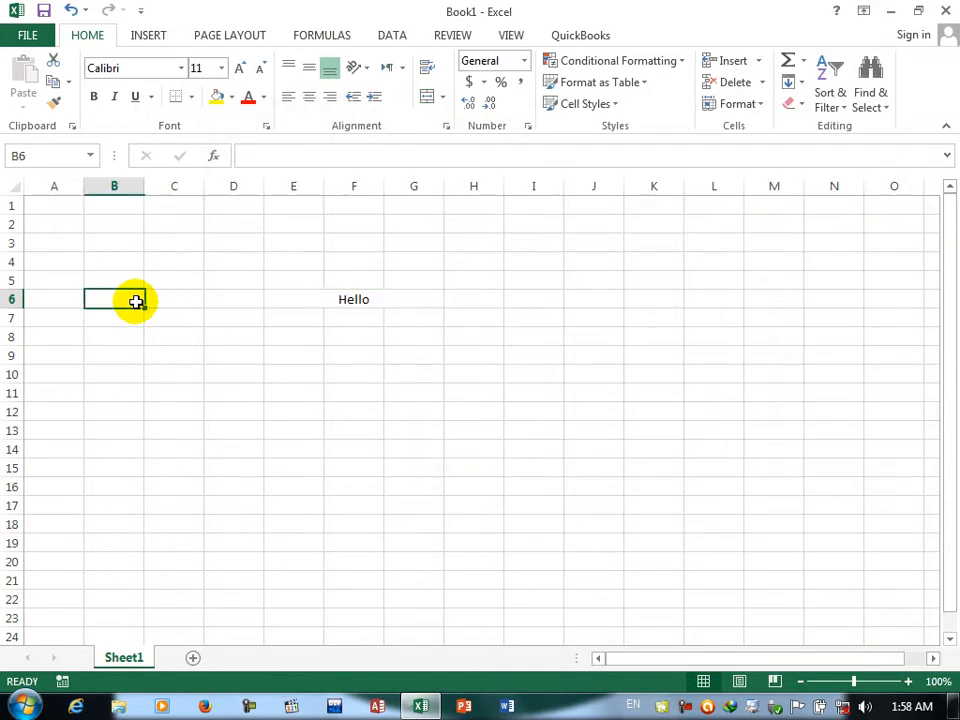
{"action": "type", "text": "1"}
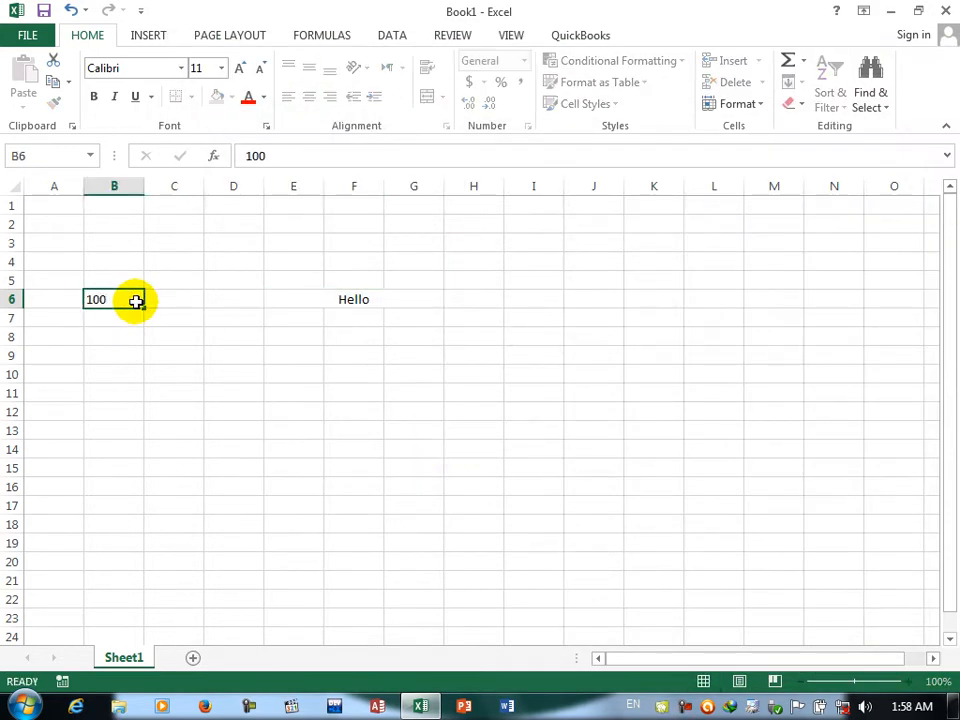
{"action": "type", "text": "00"}
{"action": "key", "text": "Return"}
{"action": "left_click", "coordinate": [131, 296]}
{"action": "left_click_drag", "start_coordinate": [144, 310], "coordinate": [141, 435]}
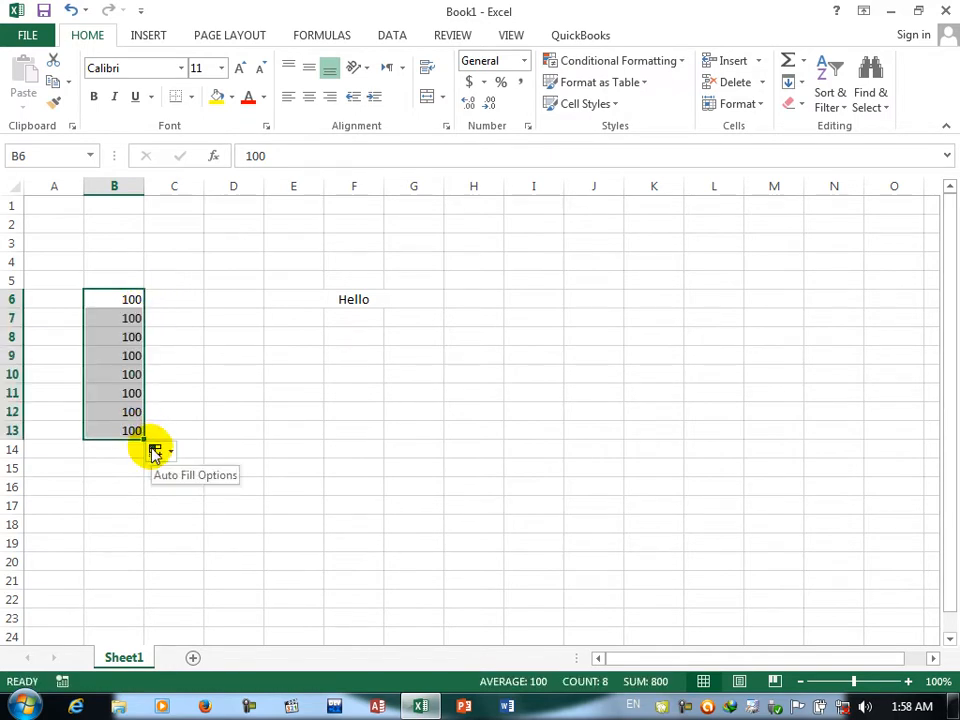
{"action": "left_click", "coordinate": [155, 452]}
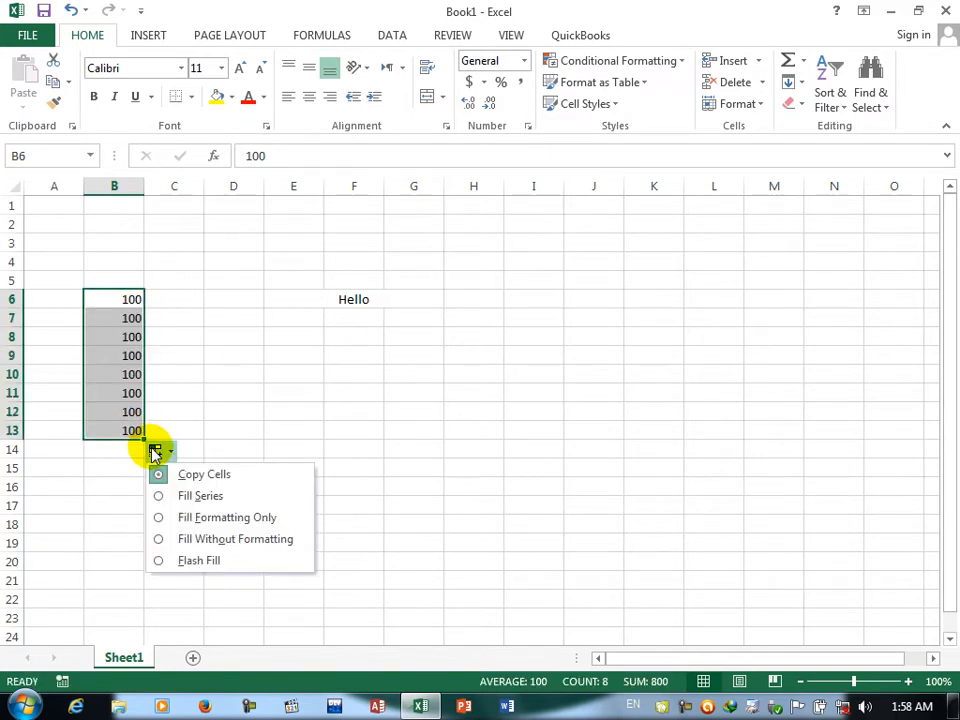
{"action": "left_click", "coordinate": [133, 454]}
Add a SUM formula for B6:B13 in cell B14.
{"action": "left_click", "coordinate": [120, 445]}
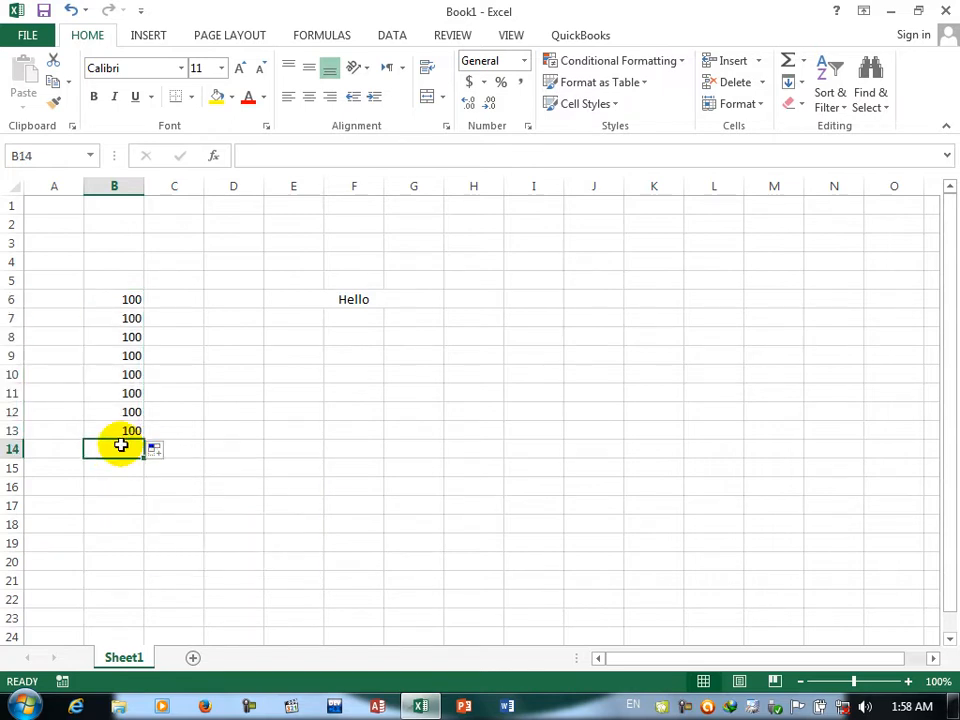
{"action": "key", "text": "alt+equal"}
{"action": "key", "text": "Return"}
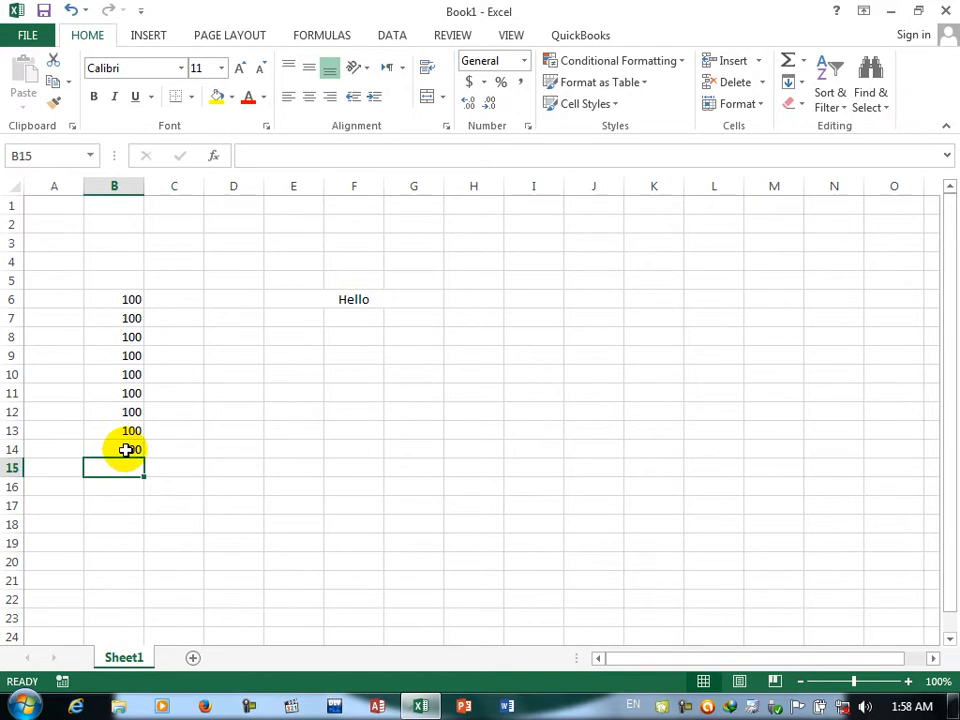
{"action": "left_click", "coordinate": [140, 449]}
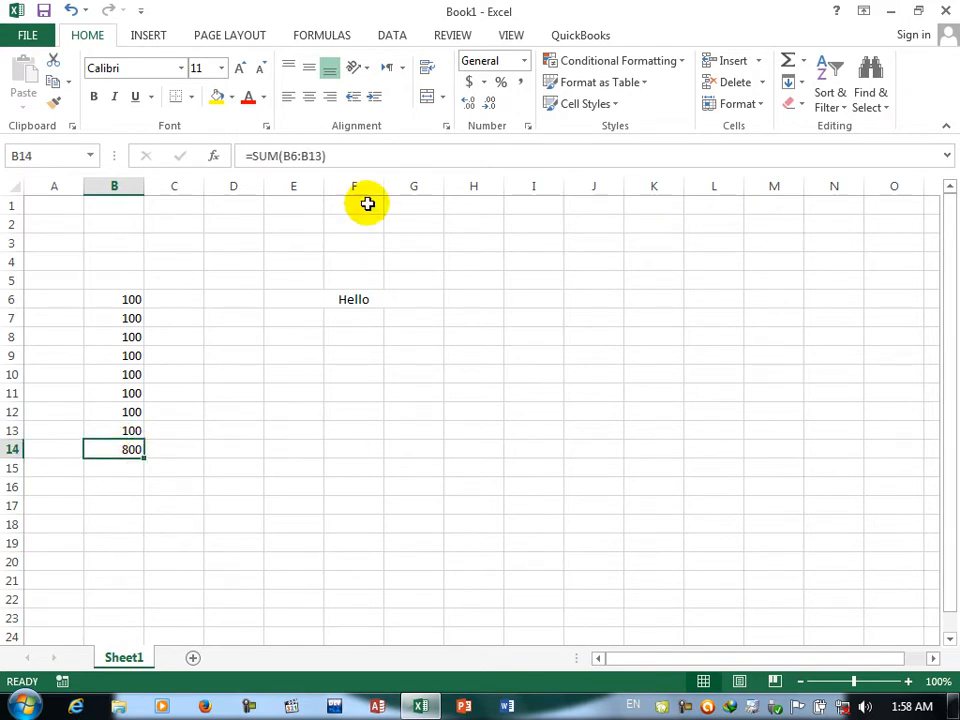
View the Data Validation settings for cell B14 and close them without changes.
{"action": "left_click", "coordinate": [395, 36]}
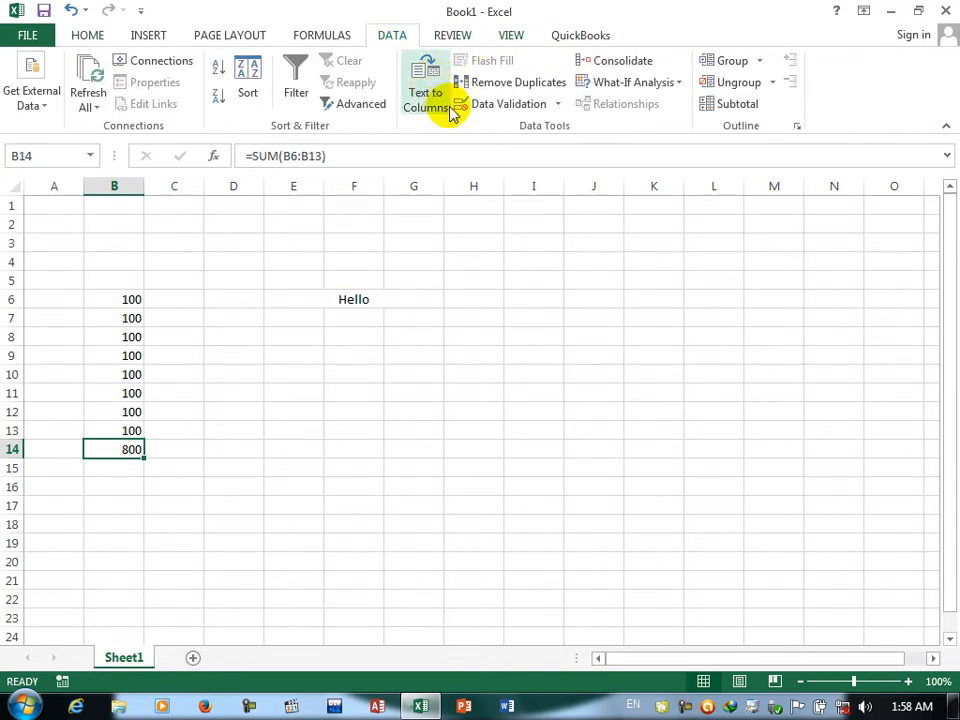
{"action": "left_click", "coordinate": [505, 110]}
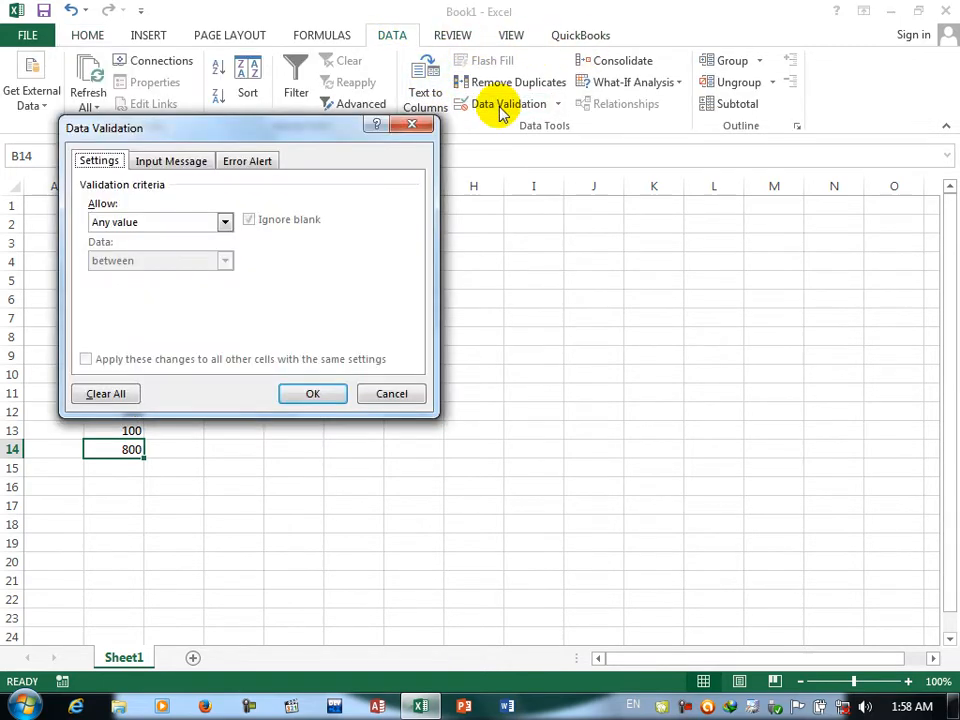
{"action": "left_click", "coordinate": [413, 125]}
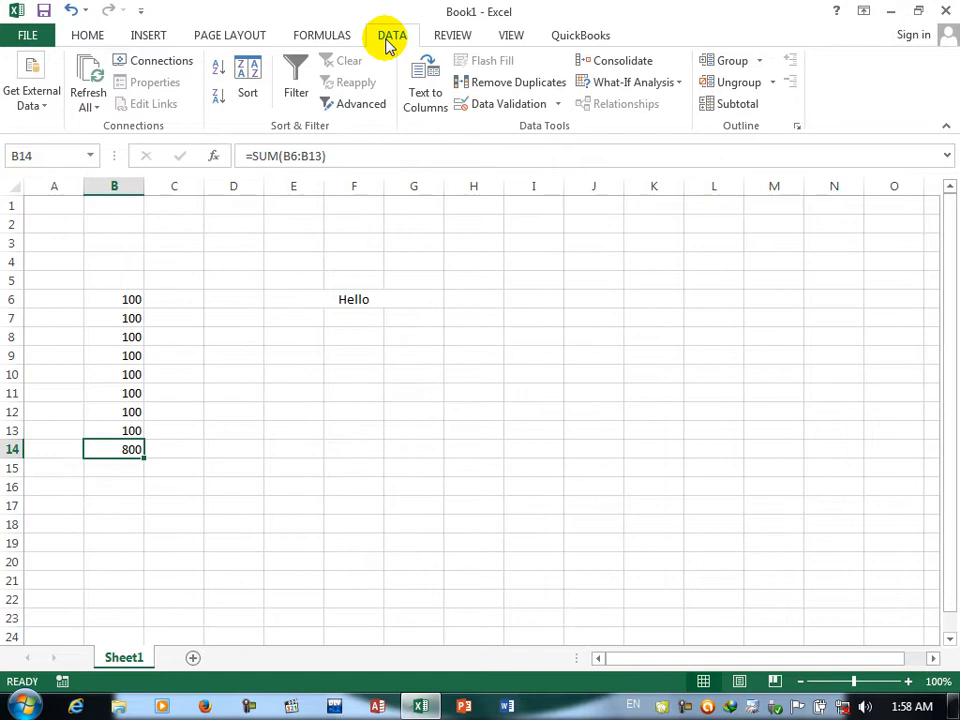
{"action": "left_click", "coordinate": [381, 296]}
{"action": "left_click", "coordinate": [113, 452]}
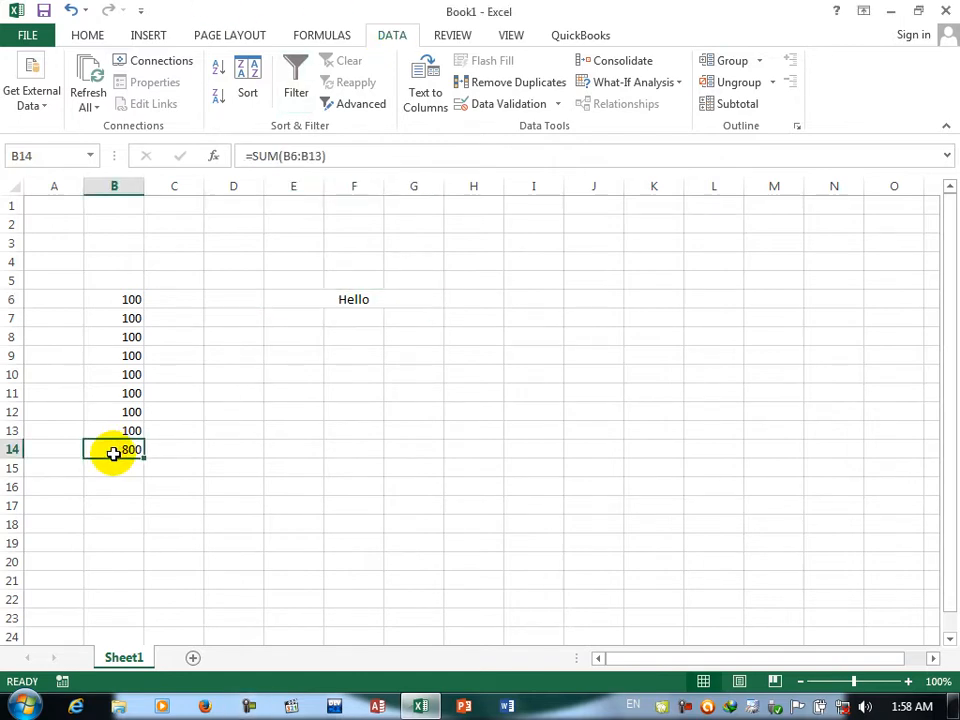
Review the Formulas and General option pages, examine the Enable Live Preview setting, and return to the cell containing Hello.
{"action": "left_click", "coordinate": [14, 36]}
{"action": "left_click", "coordinate": [80, 478]}
{"action": "left_click", "coordinate": [204, 117]}
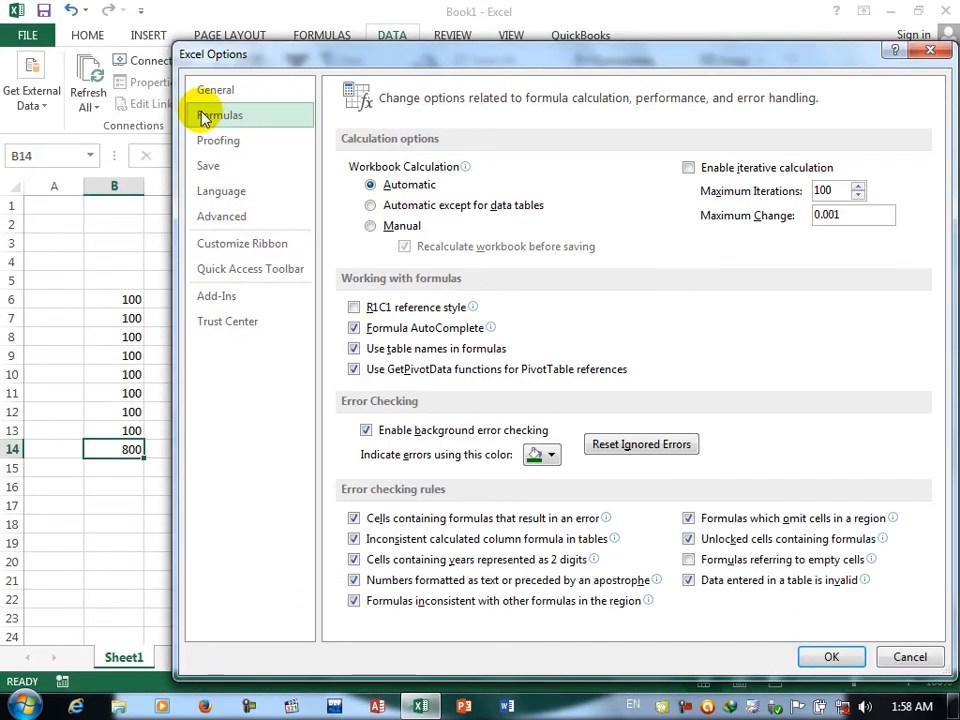
{"action": "left_click", "coordinate": [205, 90]}
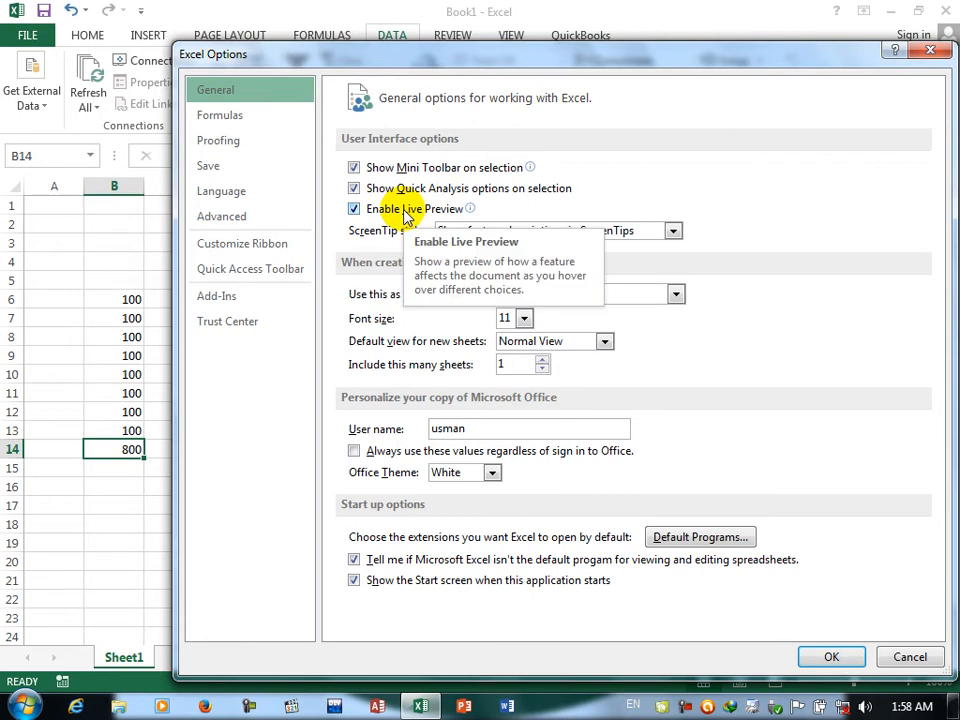
{"action": "left_click", "coordinate": [812, 655]}
{"action": "left_click", "coordinate": [371, 298]}
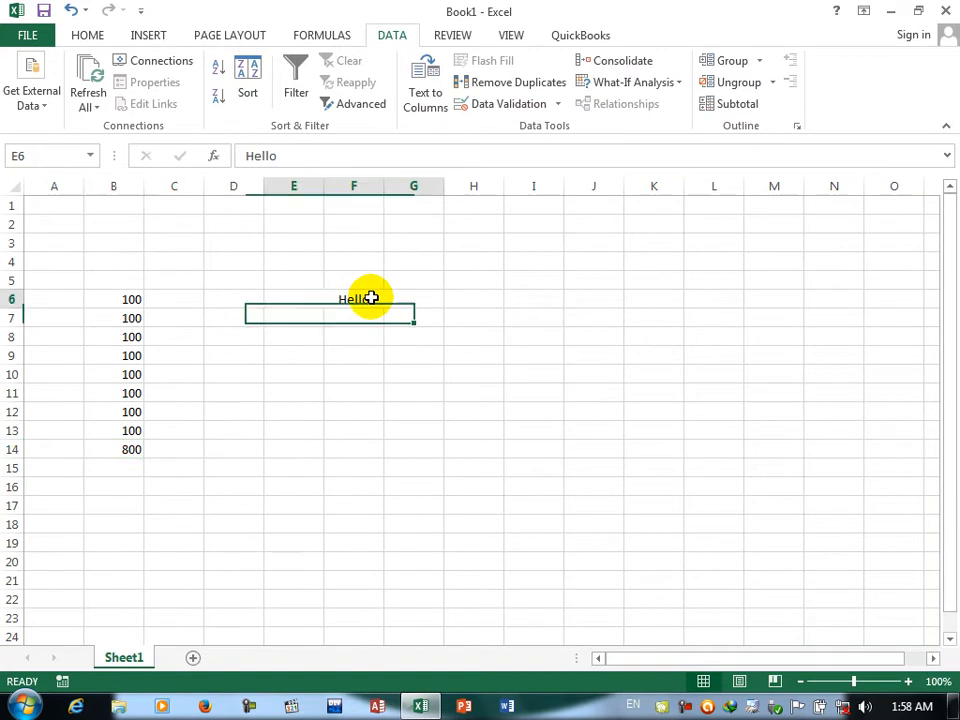
Preview different font sizes and font colors on the Hello cell without applying any.
{"action": "left_click", "coordinate": [88, 34]}
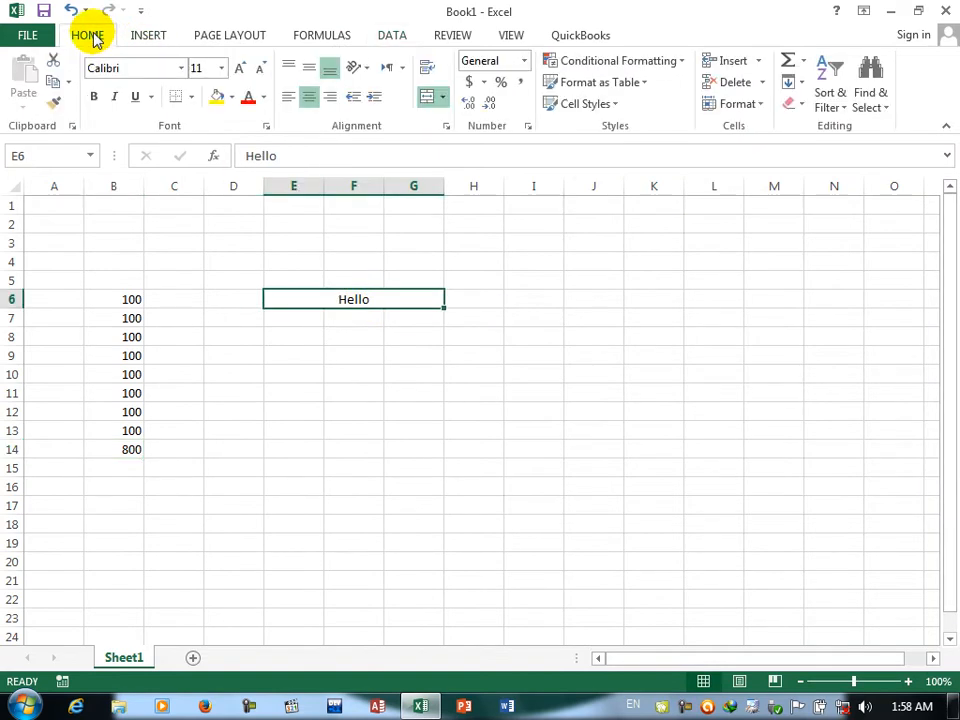
{"action": "left_click", "coordinate": [222, 68]}
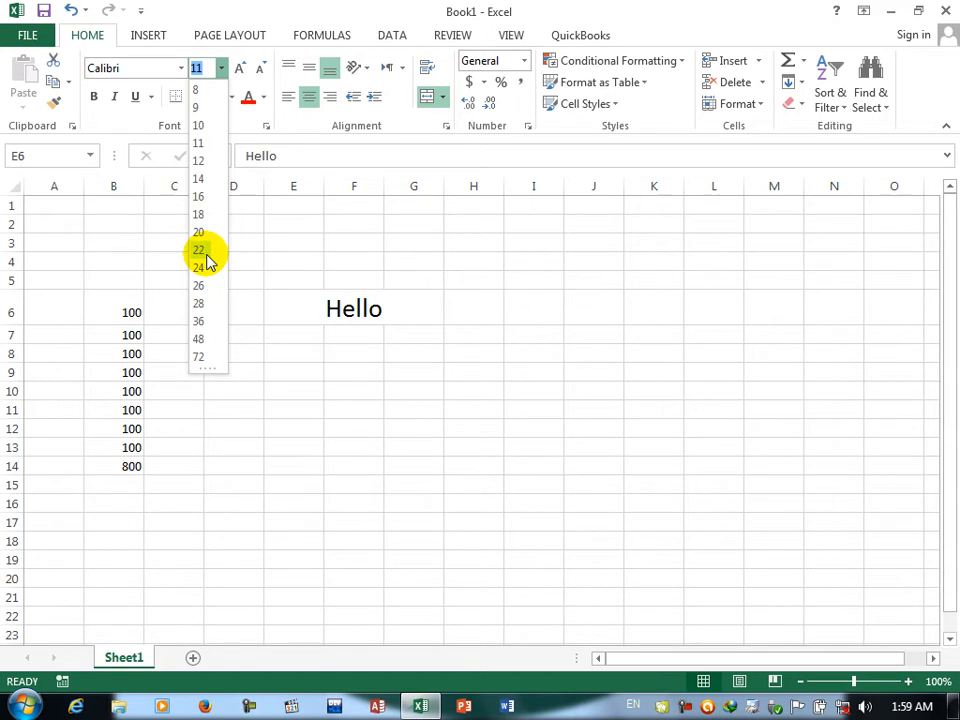
{"action": "left_click", "coordinate": [262, 99]}
{"action": "left_click", "coordinate": [264, 98]}
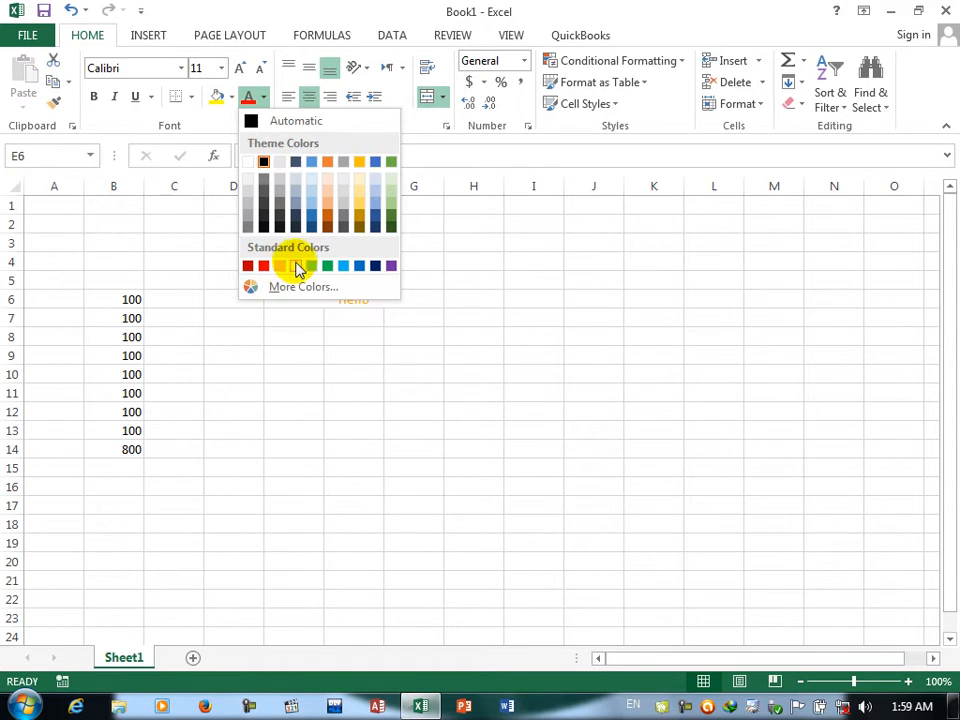
Fill the merged Hello cell with a light orange theme color.
{"action": "left_click", "coordinate": [231, 104]}
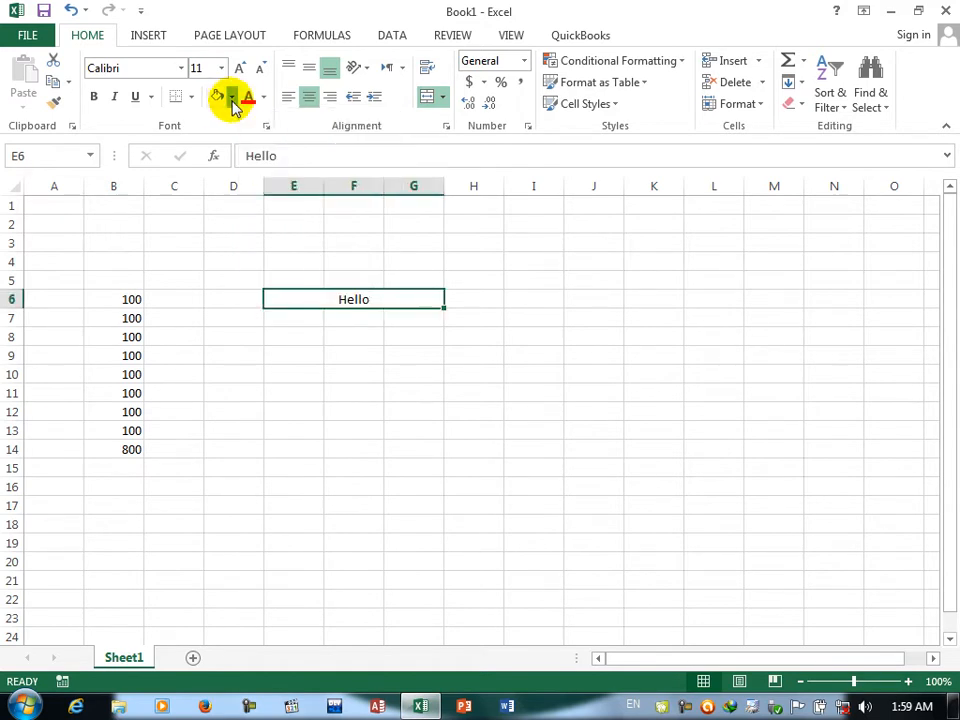
{"action": "left_click", "coordinate": [231, 100]}
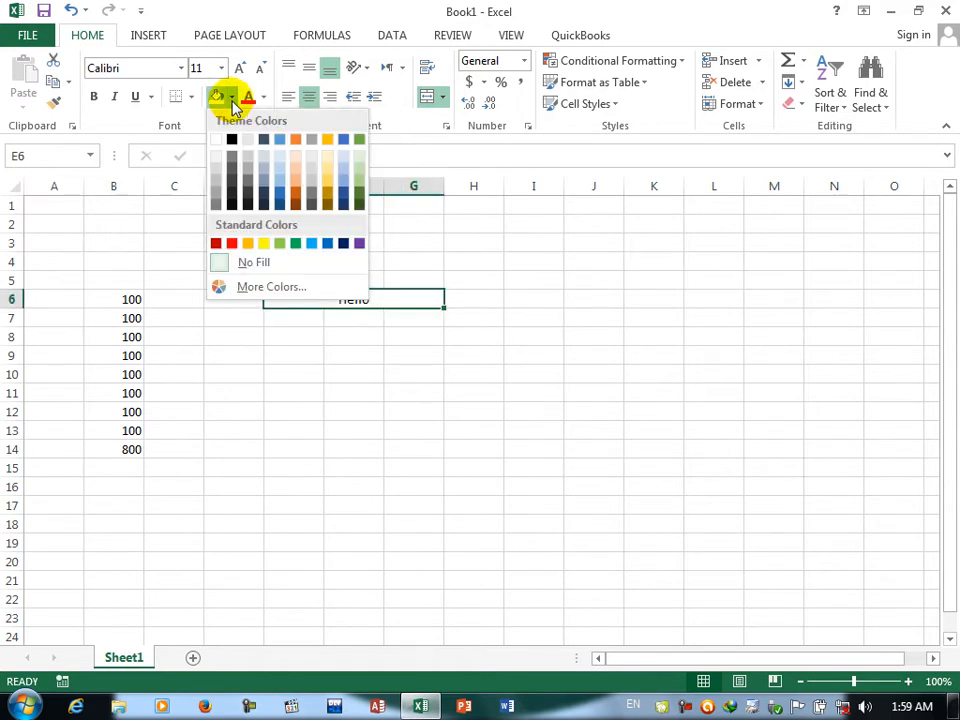
{"action": "left_click", "coordinate": [298, 166]}
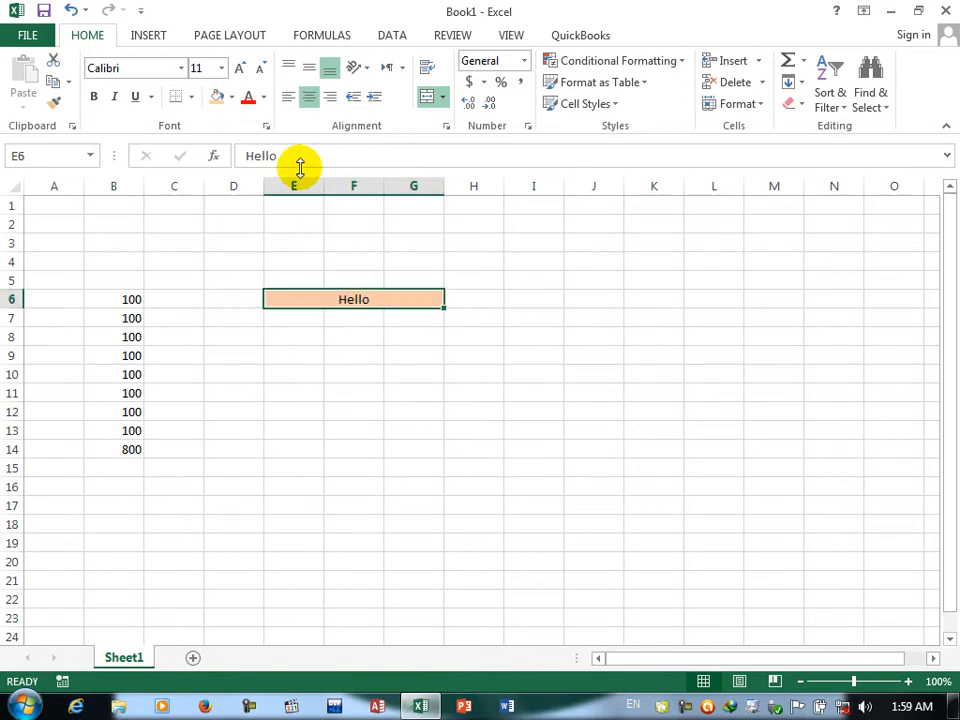
Turn off Enable Live Preview in the General options and apply the change.
{"action": "left_click", "coordinate": [27, 35]}
{"action": "left_click", "coordinate": [44, 457]}
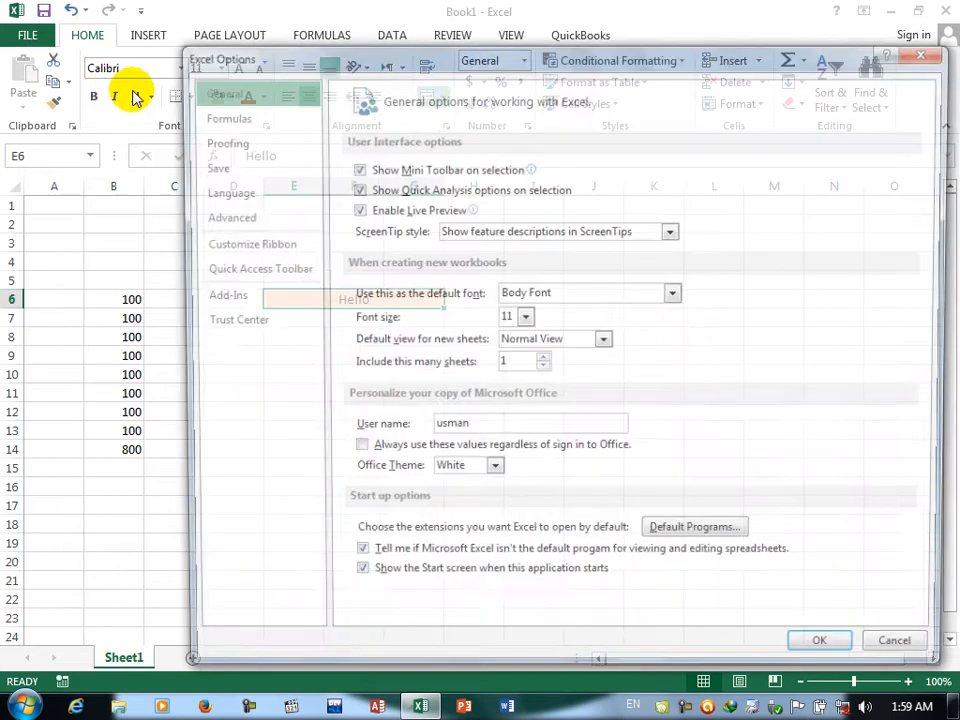
{"action": "left_click", "coordinate": [381, 212]}
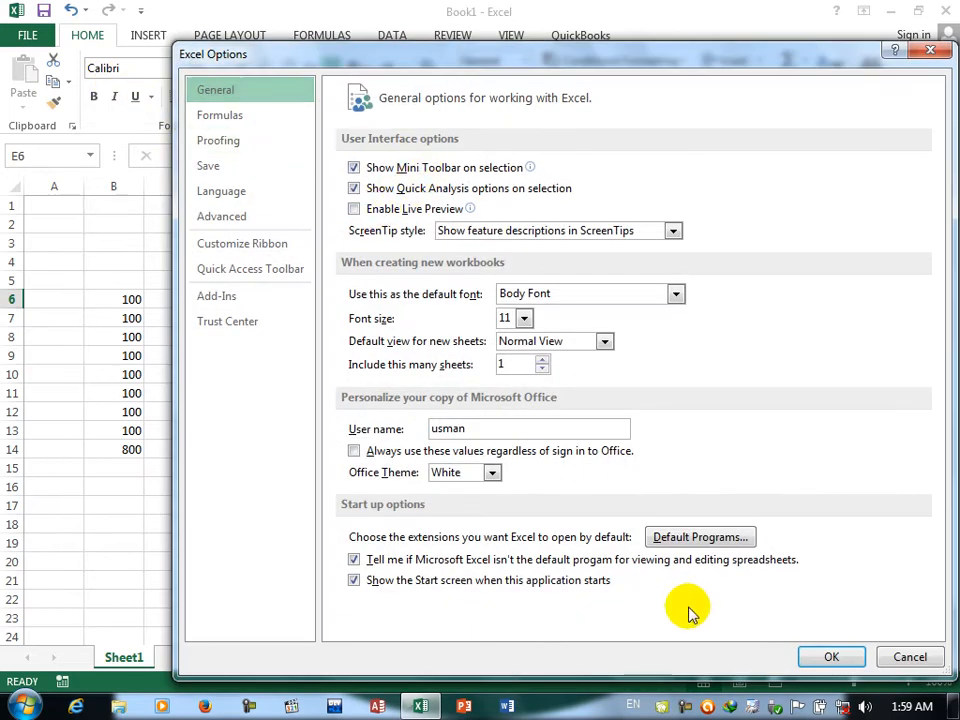
{"action": "left_click", "coordinate": [815, 657]}
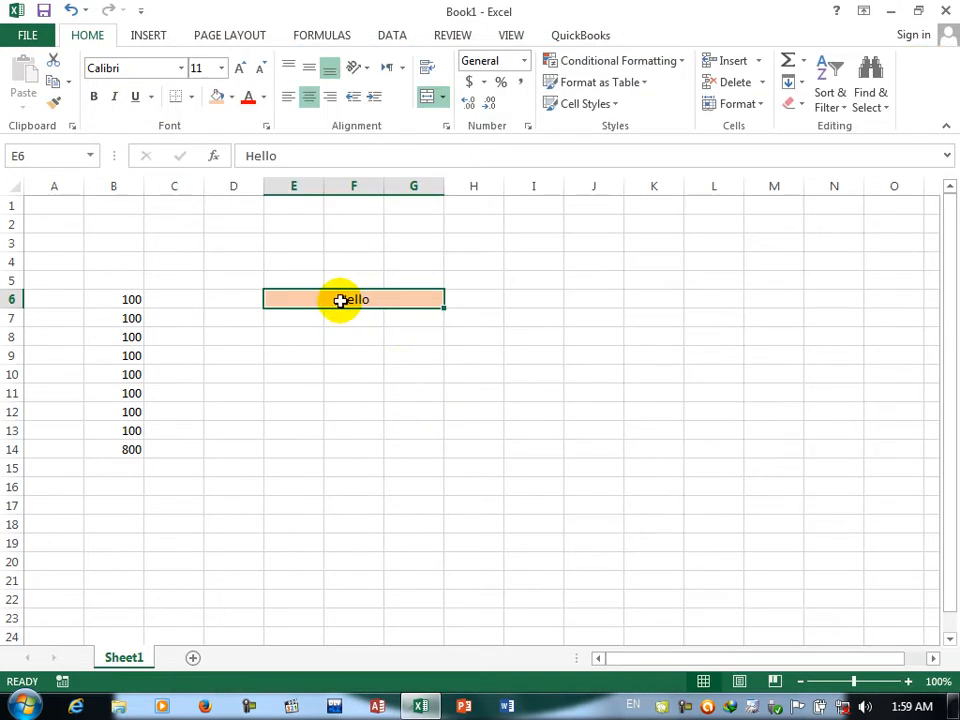
Set the font size of the Hello cell to 36.
{"action": "left_click", "coordinate": [221, 68]}
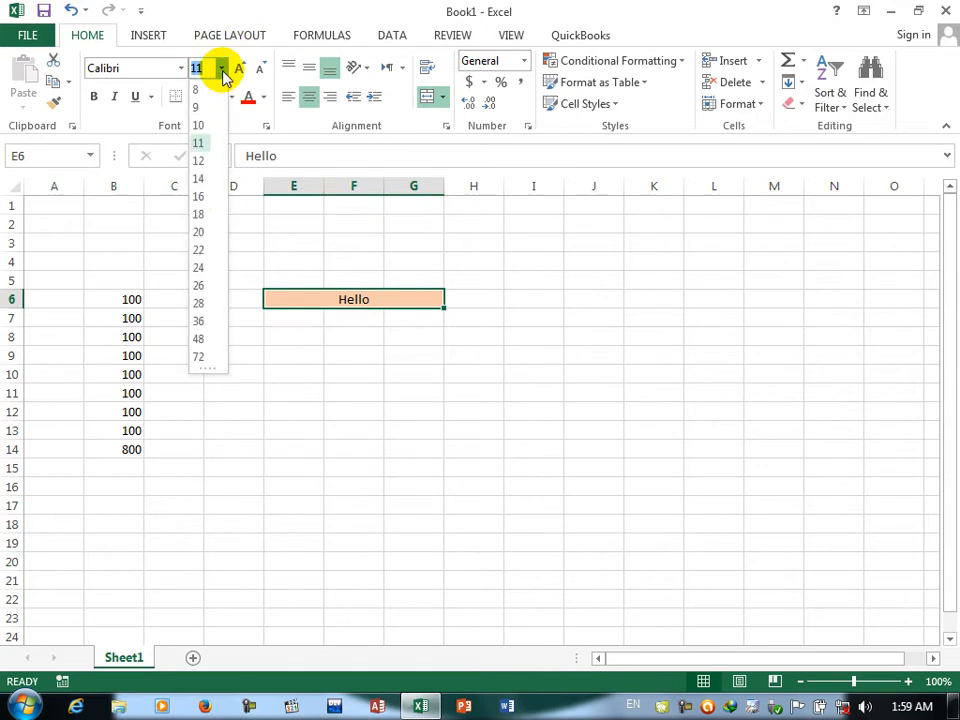
{"action": "left_click", "coordinate": [206, 325]}
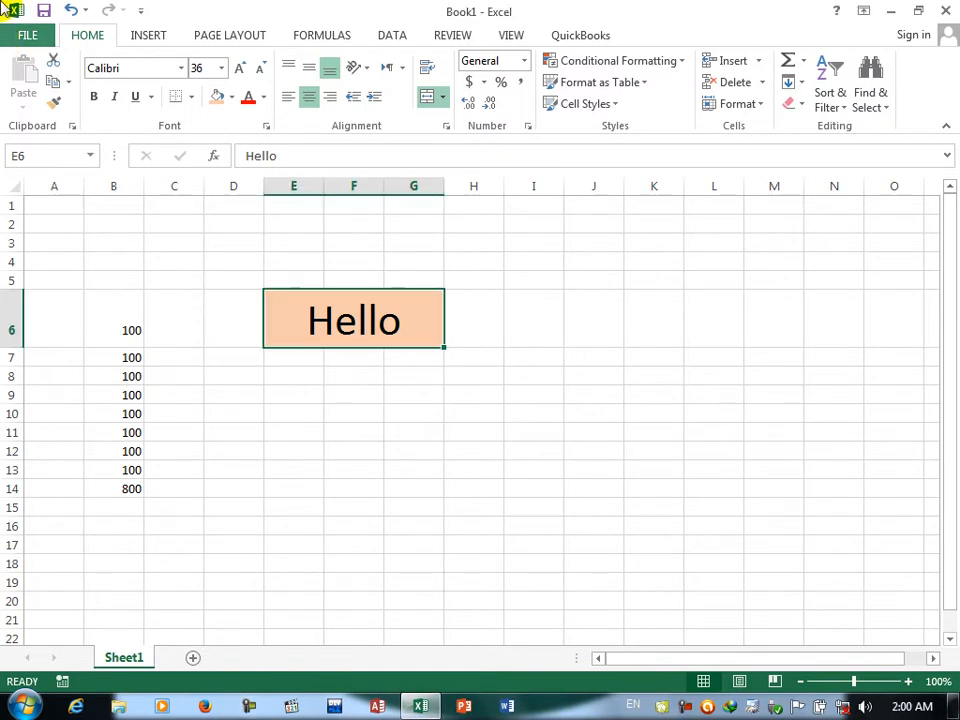
Turn Enable Live Preview back on in the General options and preview other font sizes on the Hello cell without applying one.
{"action": "left_click", "coordinate": [24, 35]}
{"action": "left_click", "coordinate": [78, 462]}
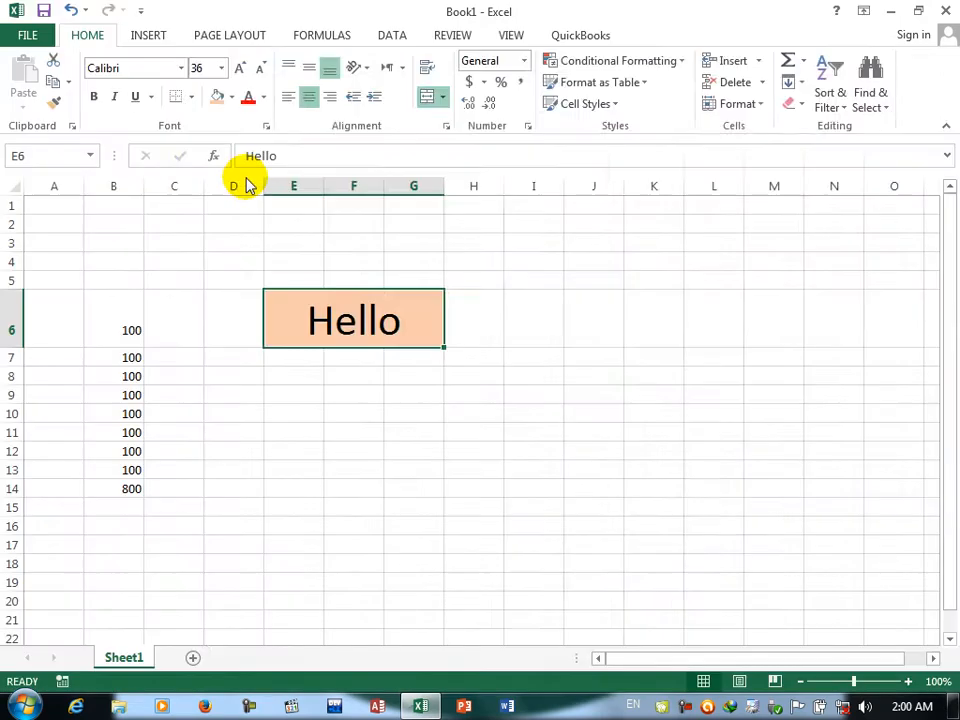
{"action": "left_click", "coordinate": [380, 209]}
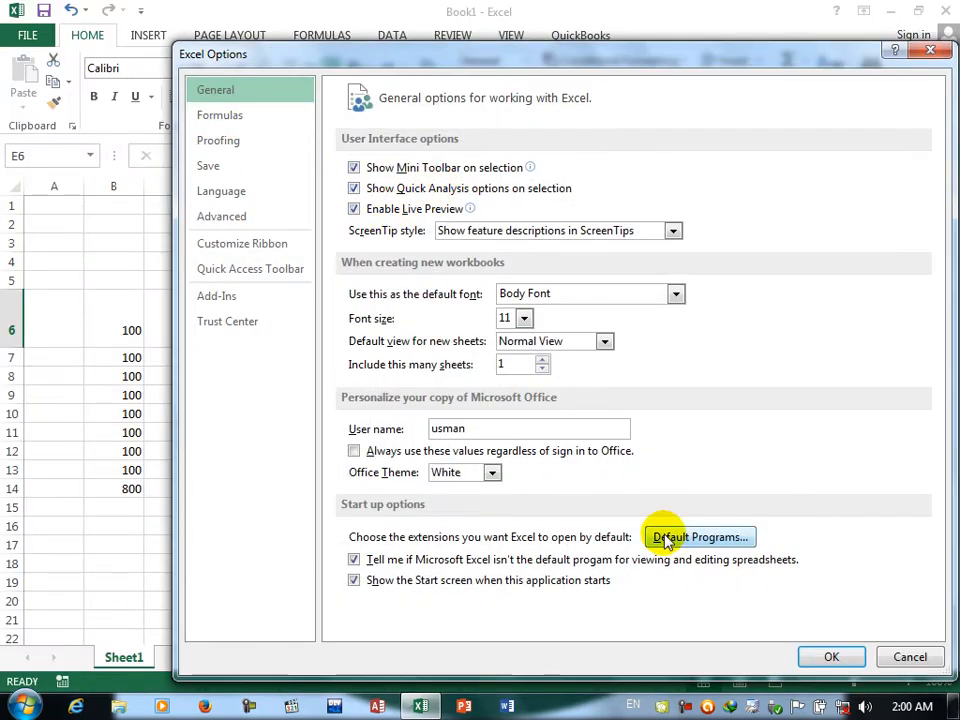
{"action": "left_click", "coordinate": [828, 655]}
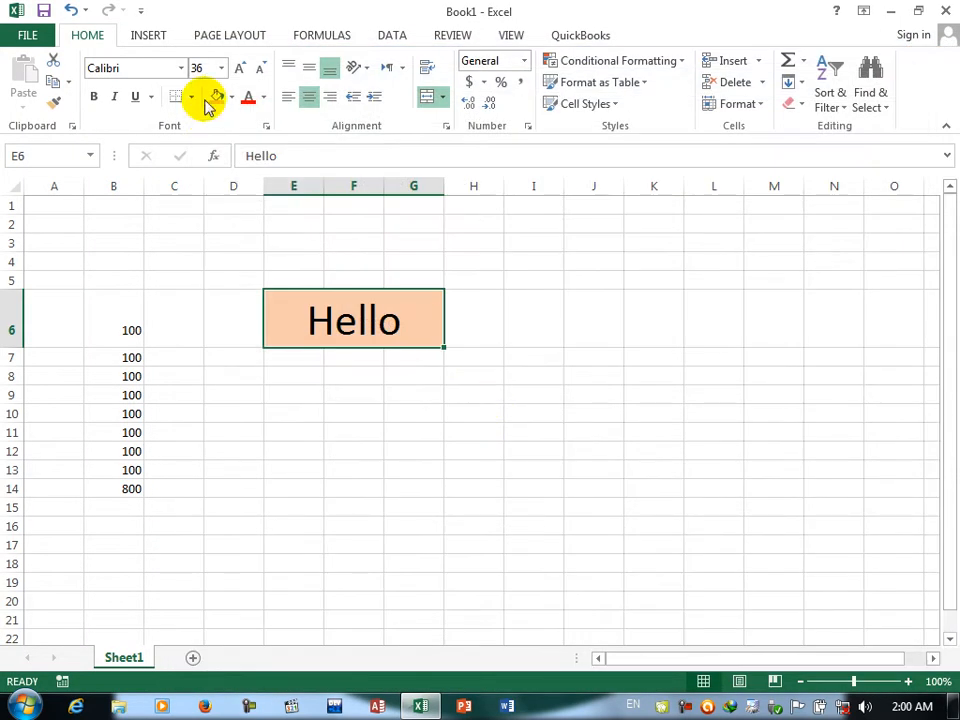
{"action": "left_click", "coordinate": [220, 68]}
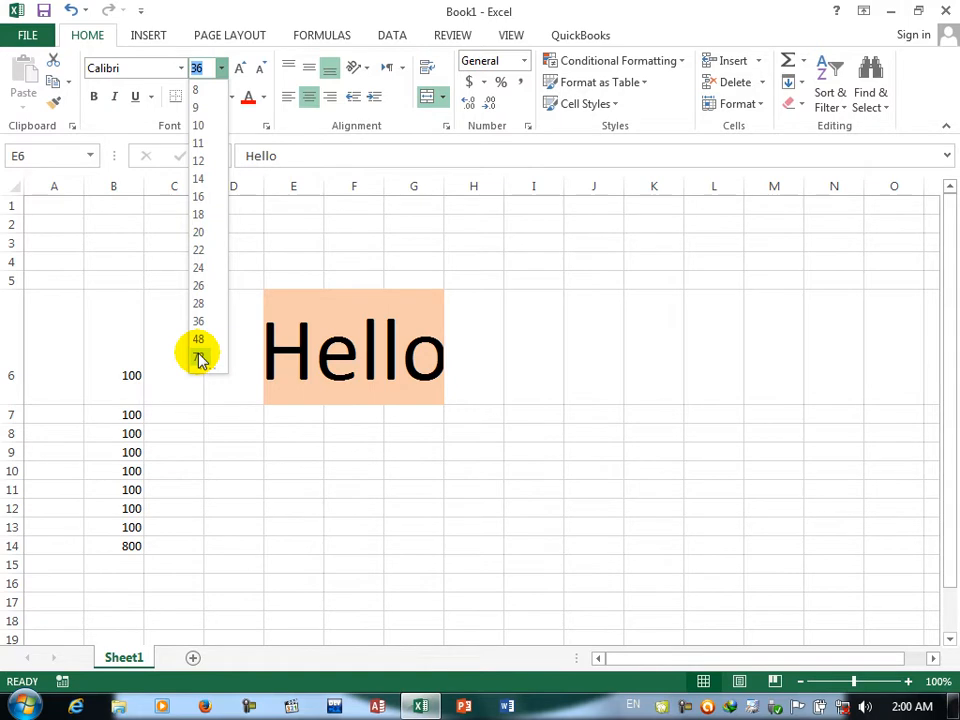
{"action": "left_click", "coordinate": [104, 307]}
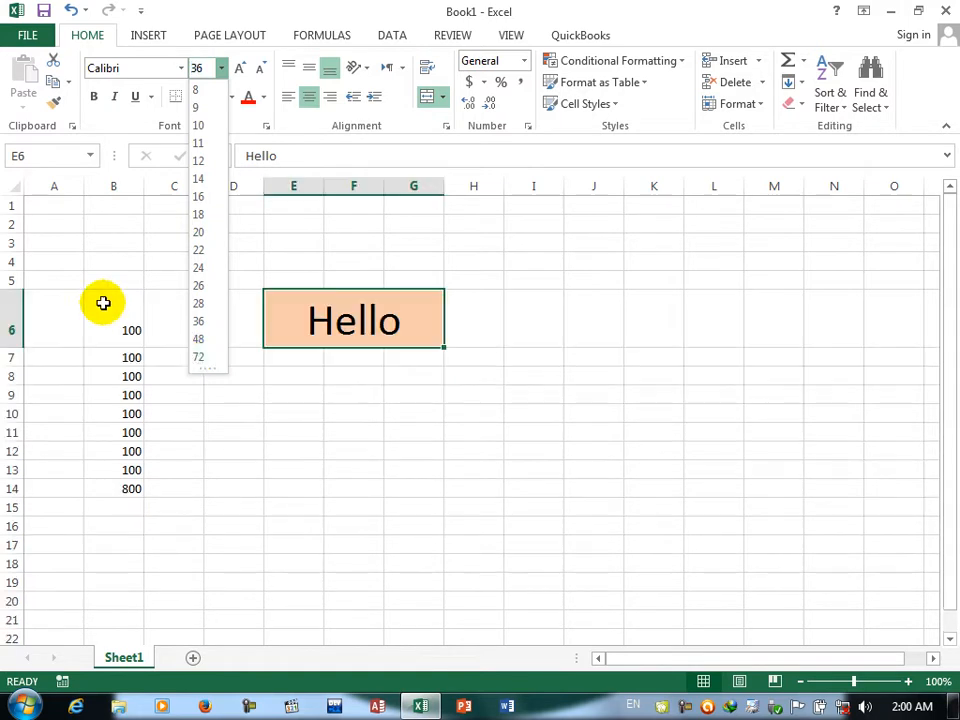
Review the ScreenTip style setting in the General options, cancel, and view the ScreenTip of the Cut command.
{"action": "left_click", "coordinate": [27, 35]}
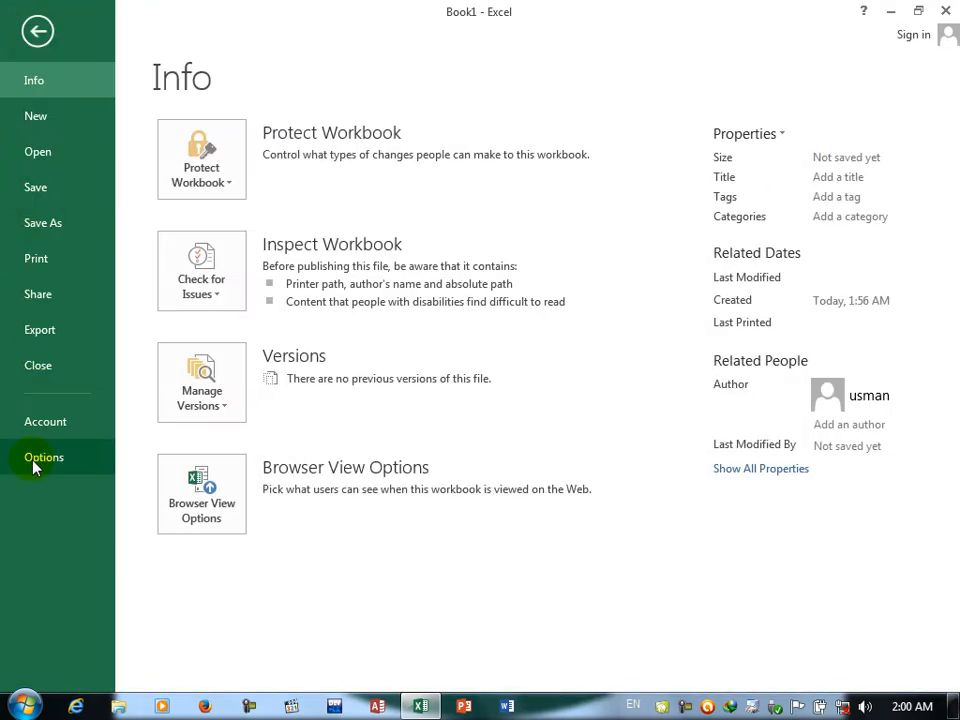
{"action": "left_click", "coordinate": [36, 452]}
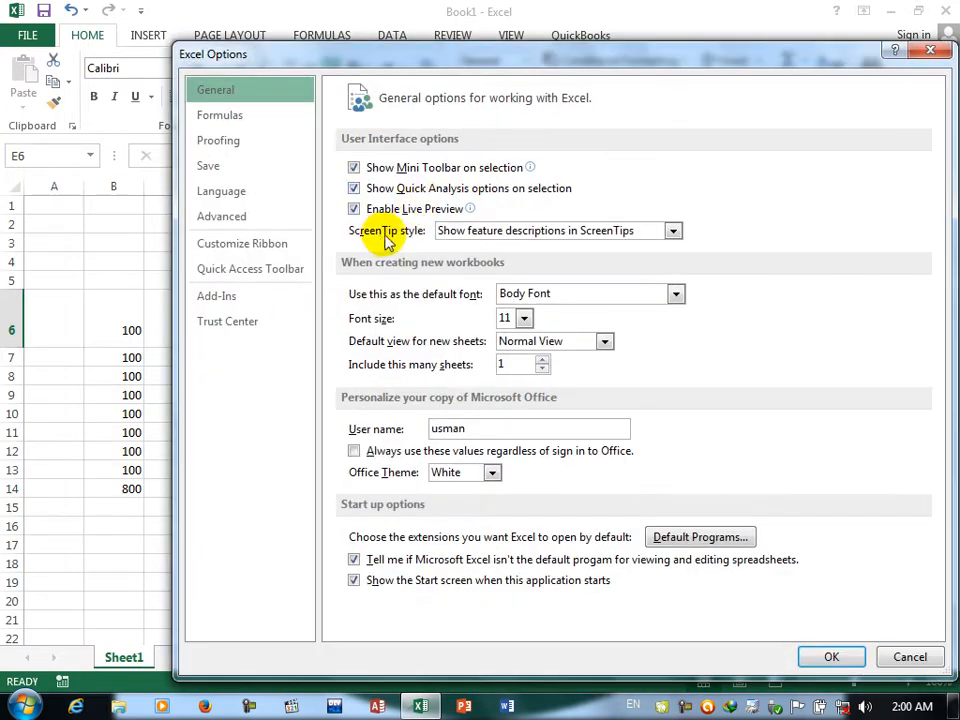
{"action": "left_click", "coordinate": [911, 656]}
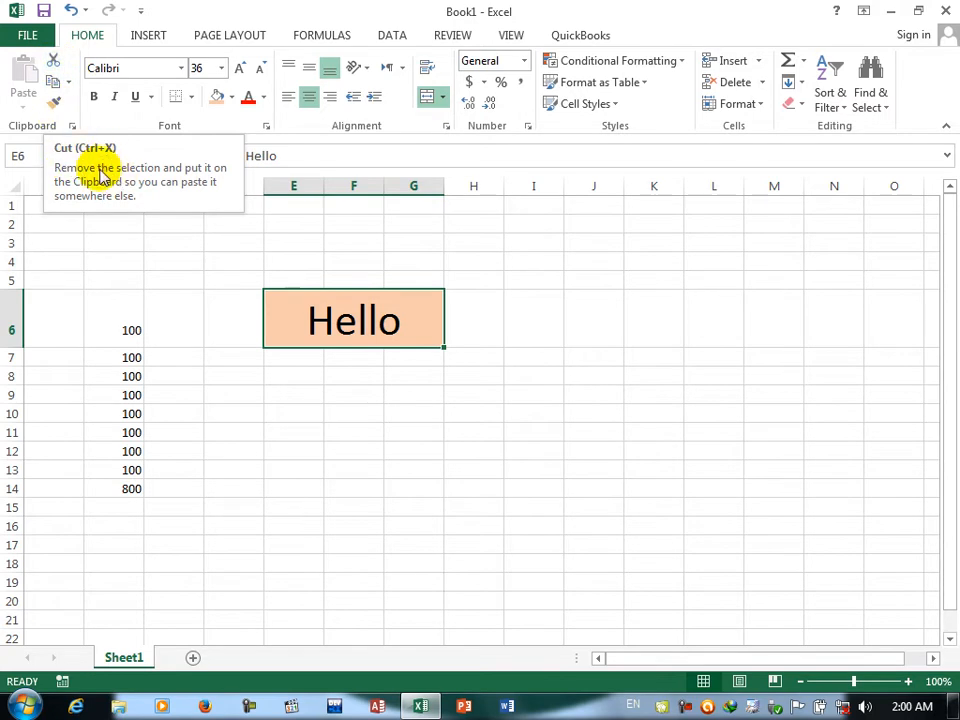
Set the ScreenTip style to "Don't show feature descriptions in ScreenTips" in the General options and apply it.
{"action": "left_click", "coordinate": [27, 33]}
{"action": "left_click", "coordinate": [32, 458]}
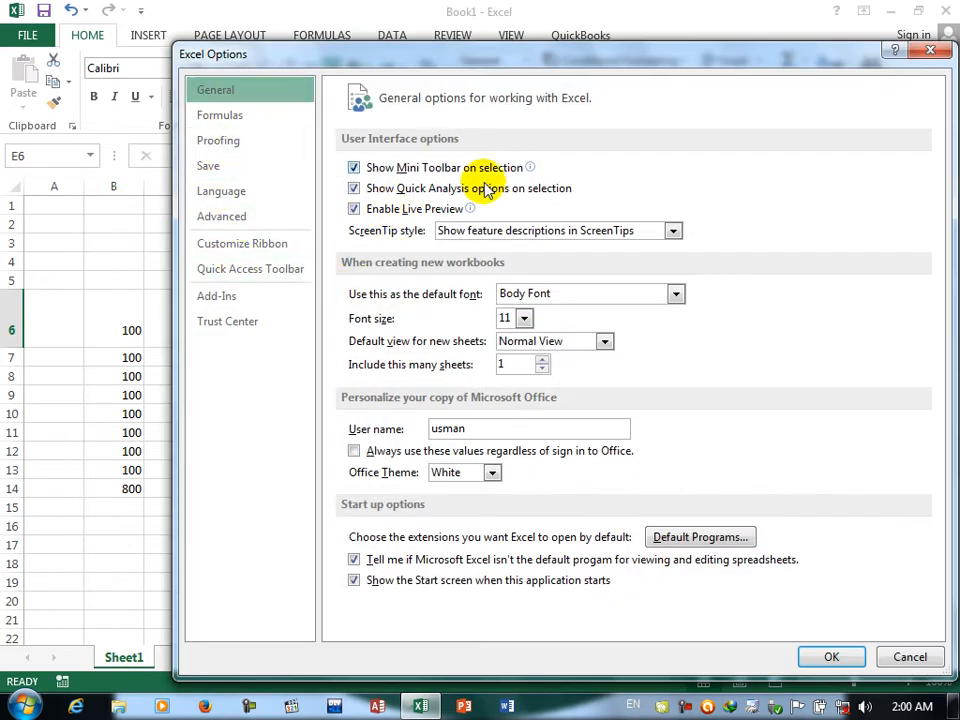
{"action": "left_click", "coordinate": [514, 231]}
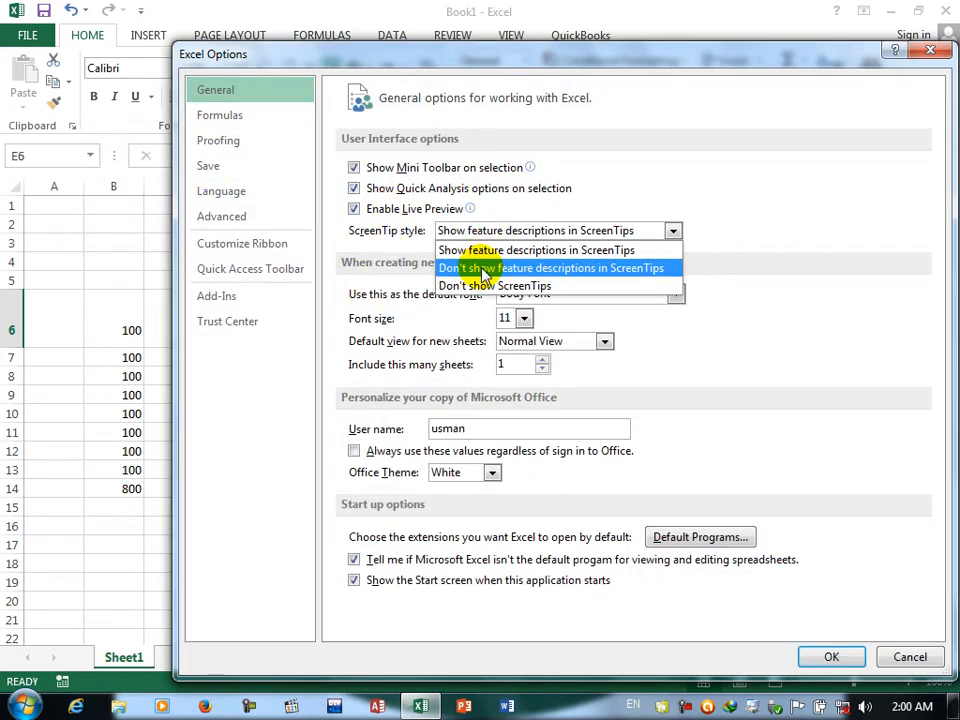
{"action": "left_click", "coordinate": [485, 272]}
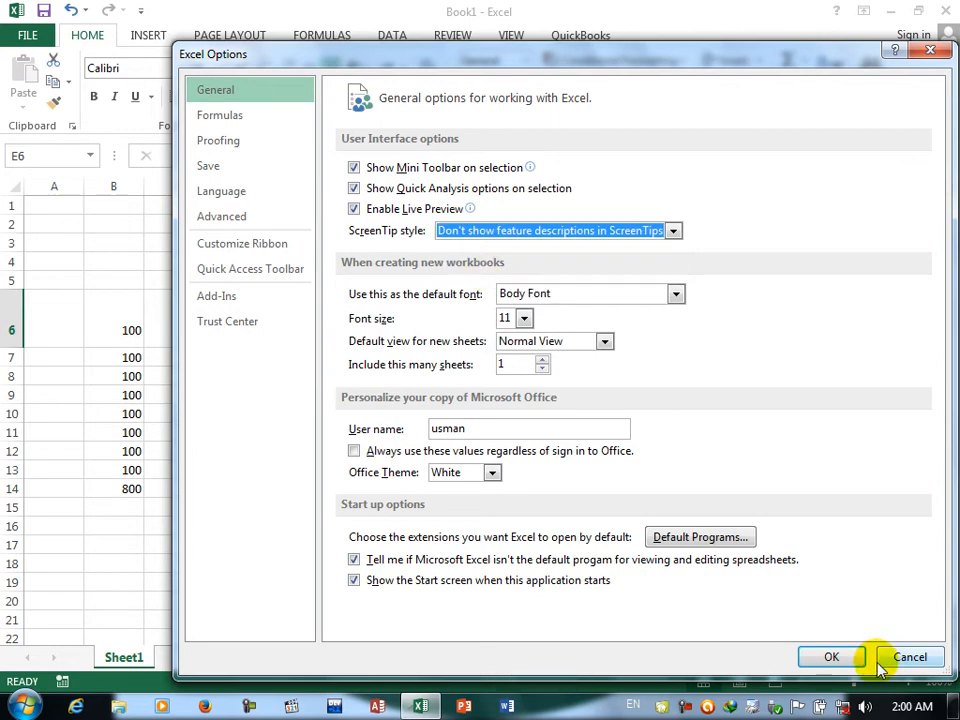
{"action": "left_click", "coordinate": [842, 656]}
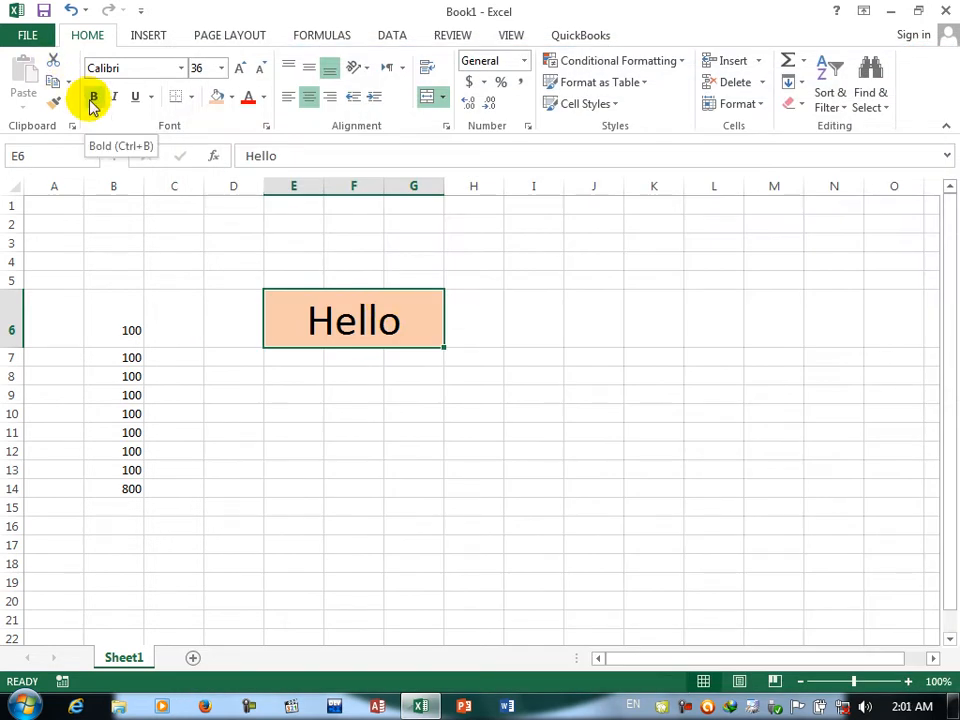
Change the ScreenTip style to "Don't show ScreenTips" in the General options and apply it.
{"action": "left_click", "coordinate": [24, 38]}
{"action": "left_click", "coordinate": [77, 453]}
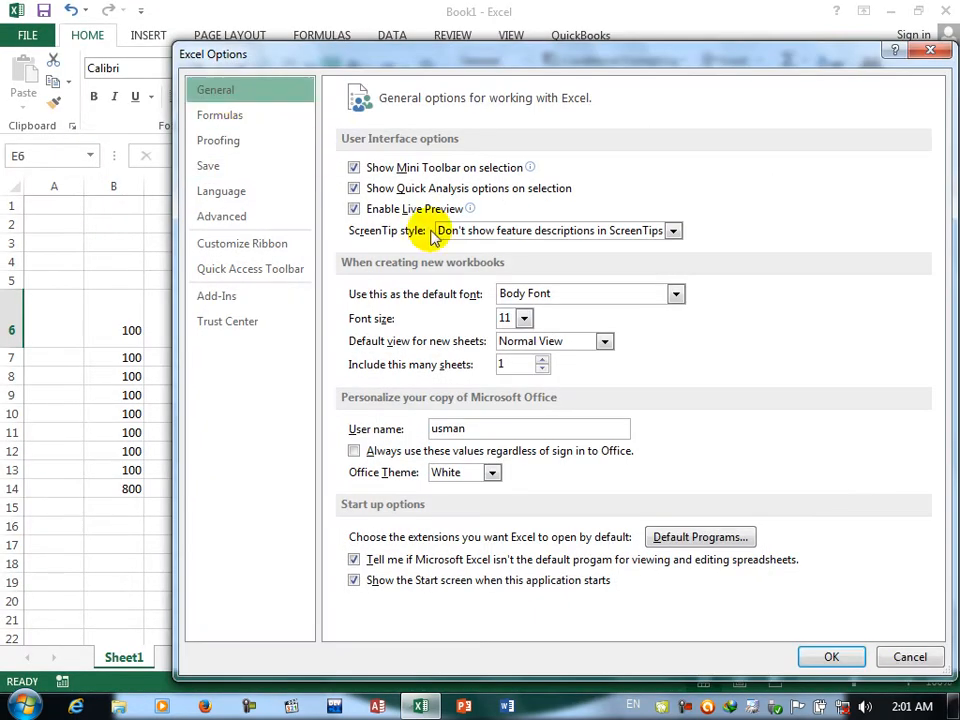
{"action": "left_click", "coordinate": [475, 232]}
{"action": "left_click", "coordinate": [470, 285]}
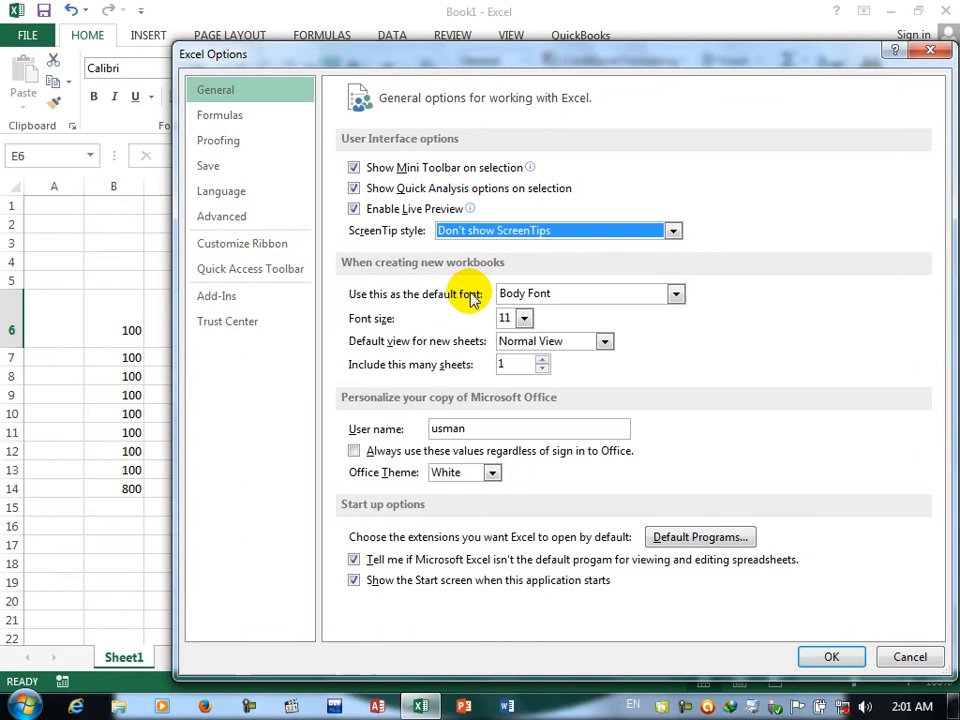
{"action": "left_click", "coordinate": [818, 657]}
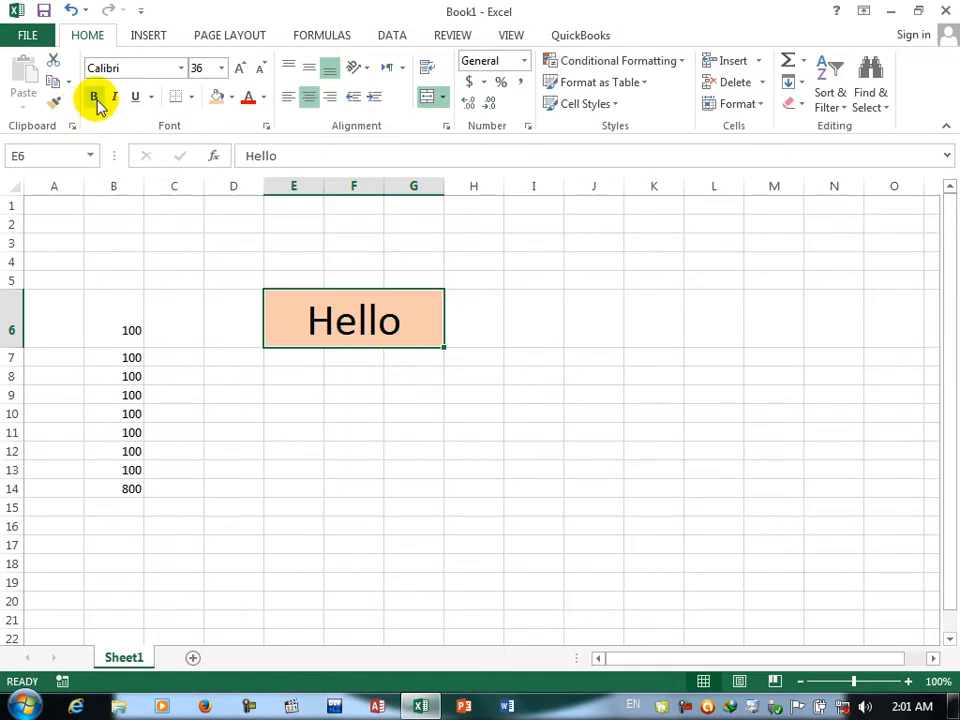
Set the ScreenTip style to "Show feature descriptions in ScreenTips" in the General options and apply it.
{"action": "left_click", "coordinate": [42, 34]}
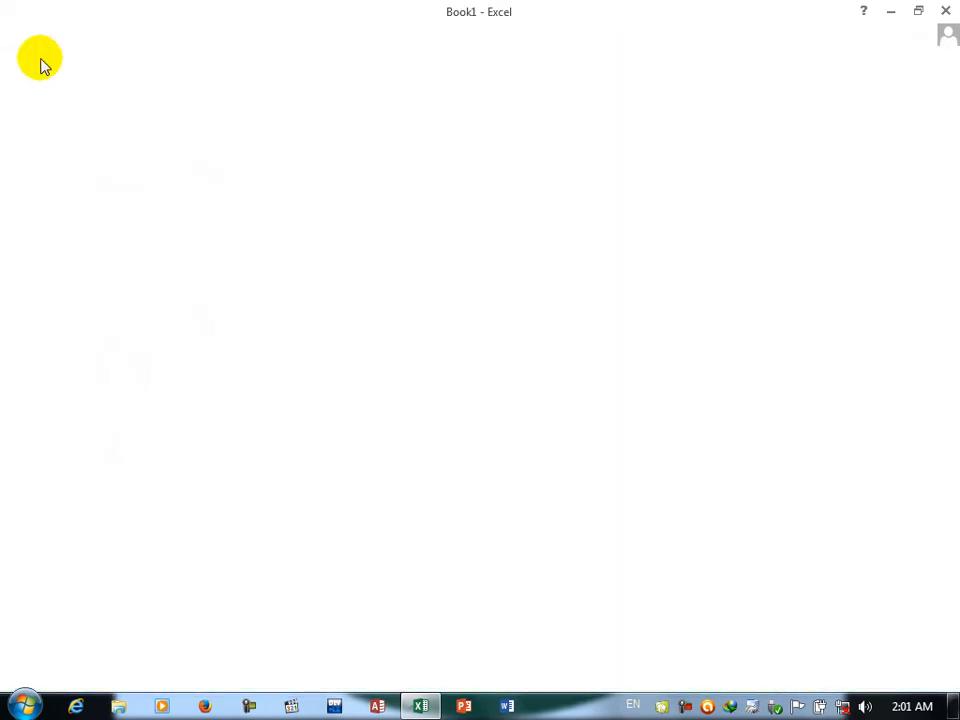
{"action": "left_click", "coordinate": [57, 458]}
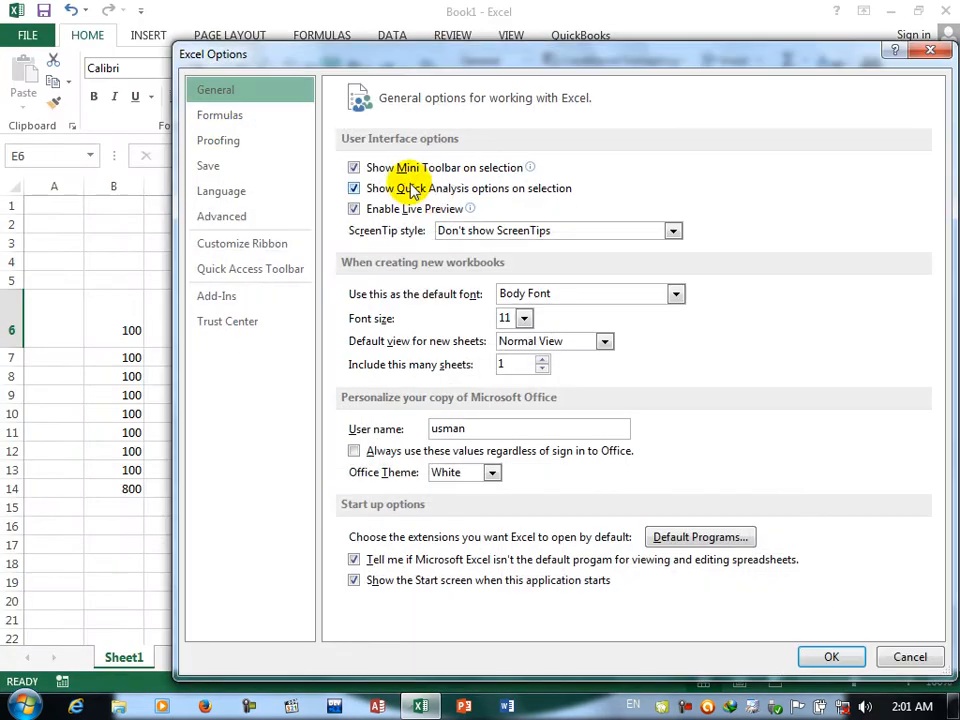
{"action": "left_click", "coordinate": [495, 234]}
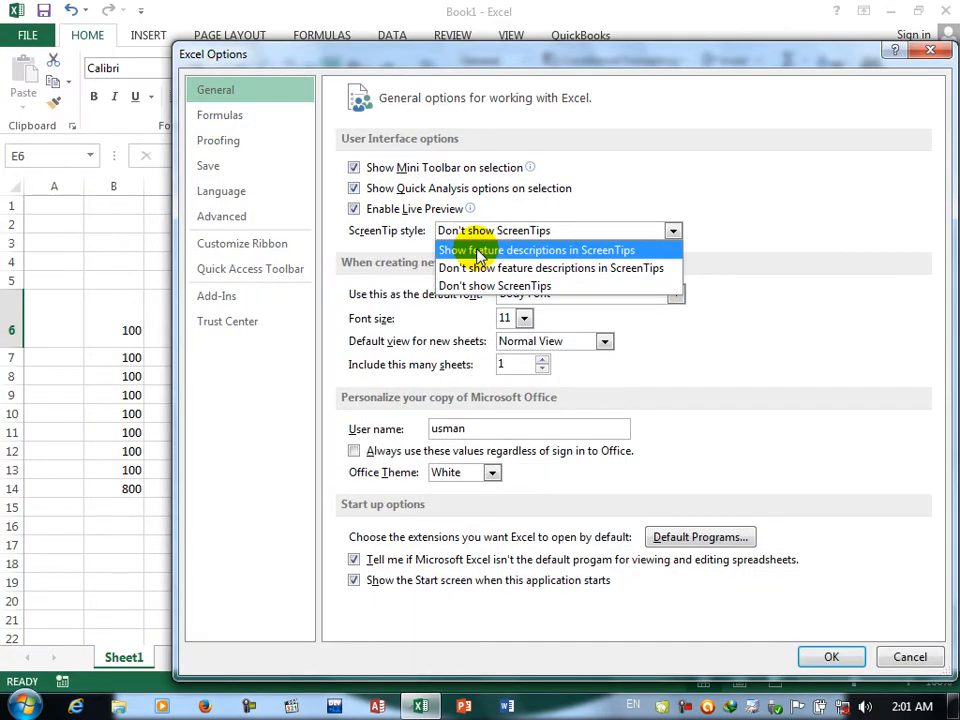
{"action": "left_click", "coordinate": [478, 255]}
{"action": "left_click", "coordinate": [840, 660]}
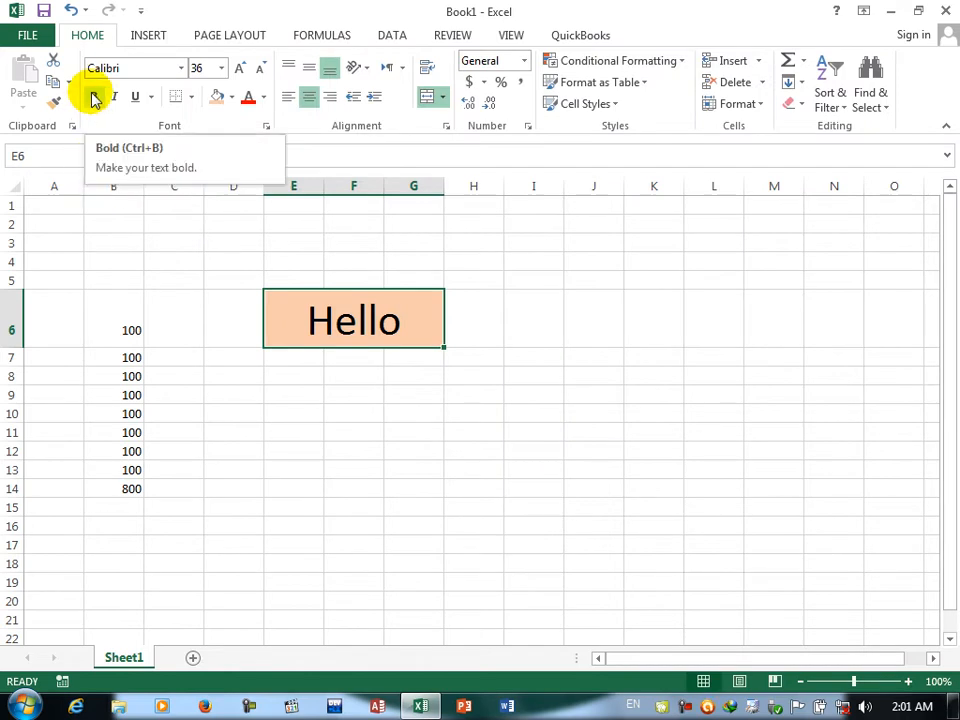
Set the default font for new workbooks to Impact in the General options and apply it.
{"action": "left_click", "coordinate": [14, 30]}
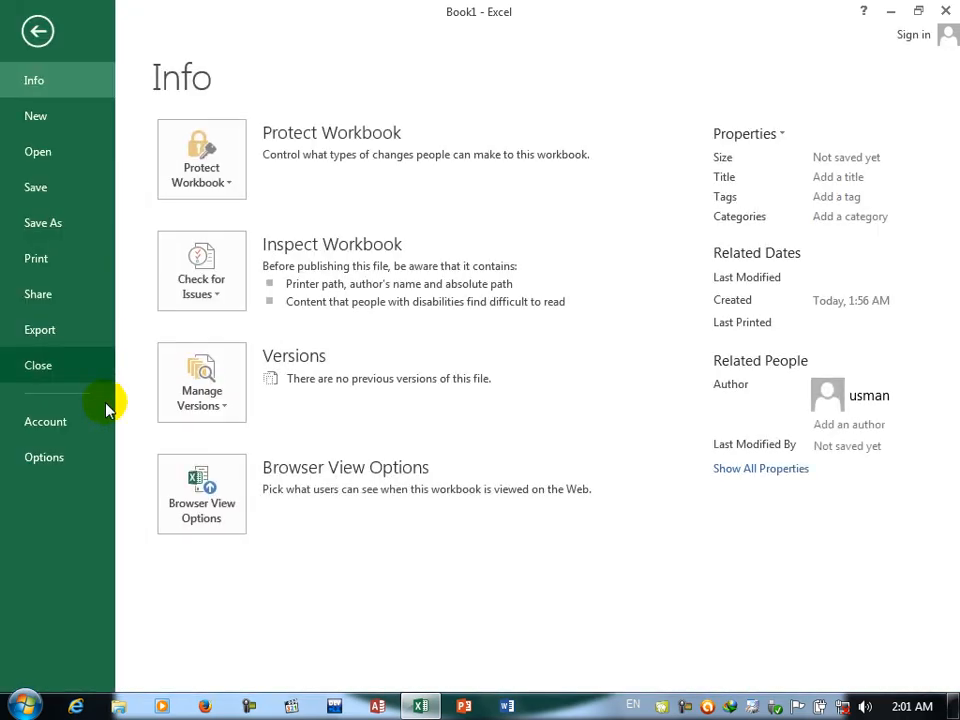
{"action": "left_click", "coordinate": [44, 457]}
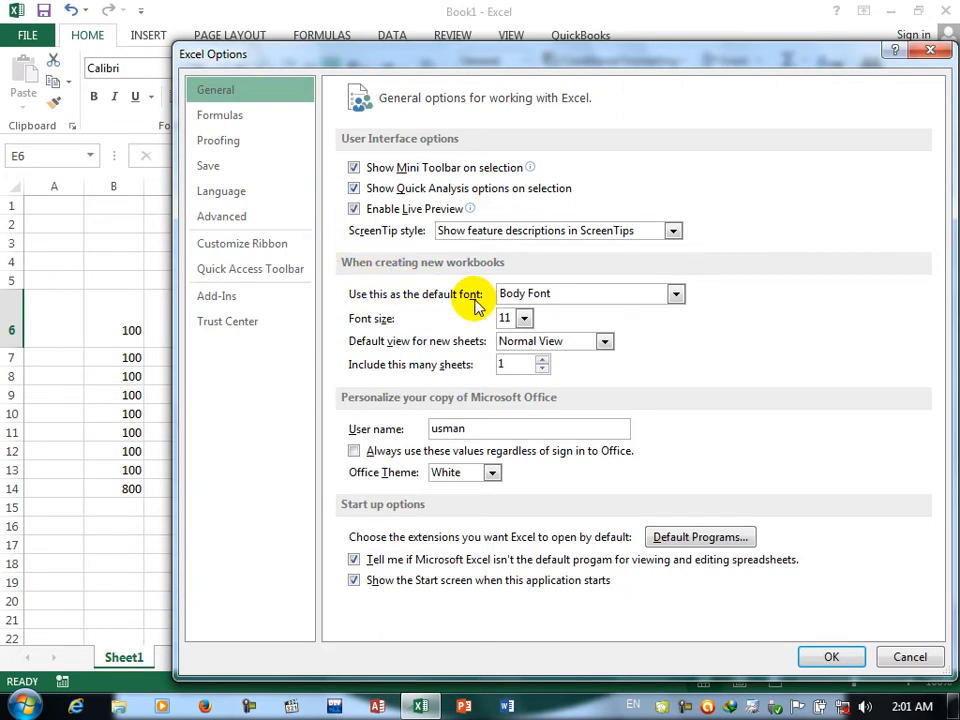
{"action": "left_click", "coordinate": [553, 293]}
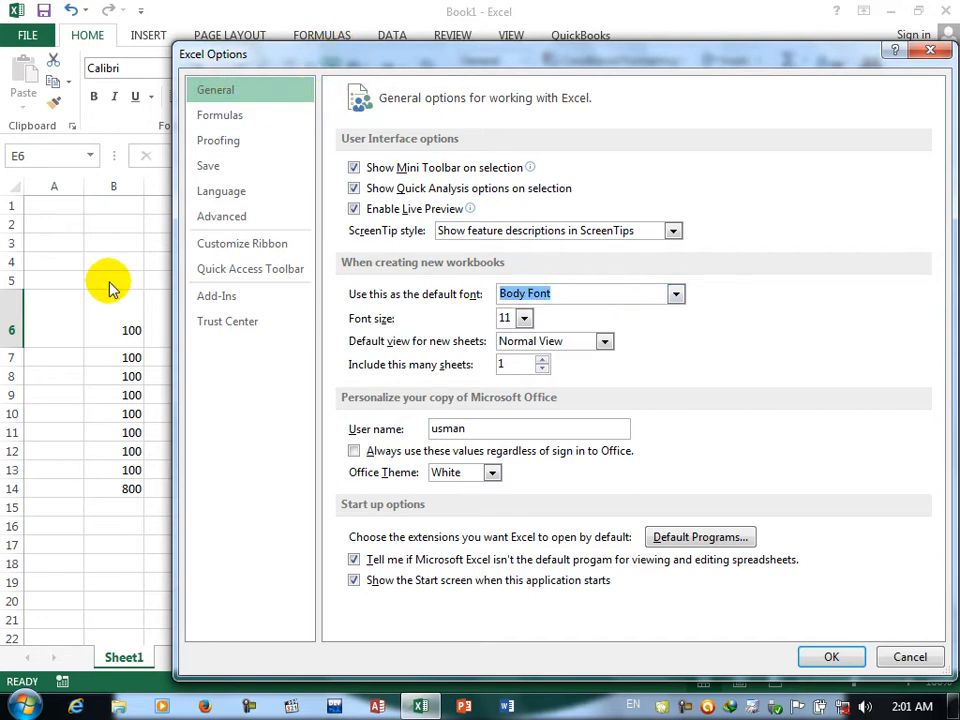
{"action": "left_click_drag", "start_coordinate": [311, 54], "coordinate": [410, 77]}
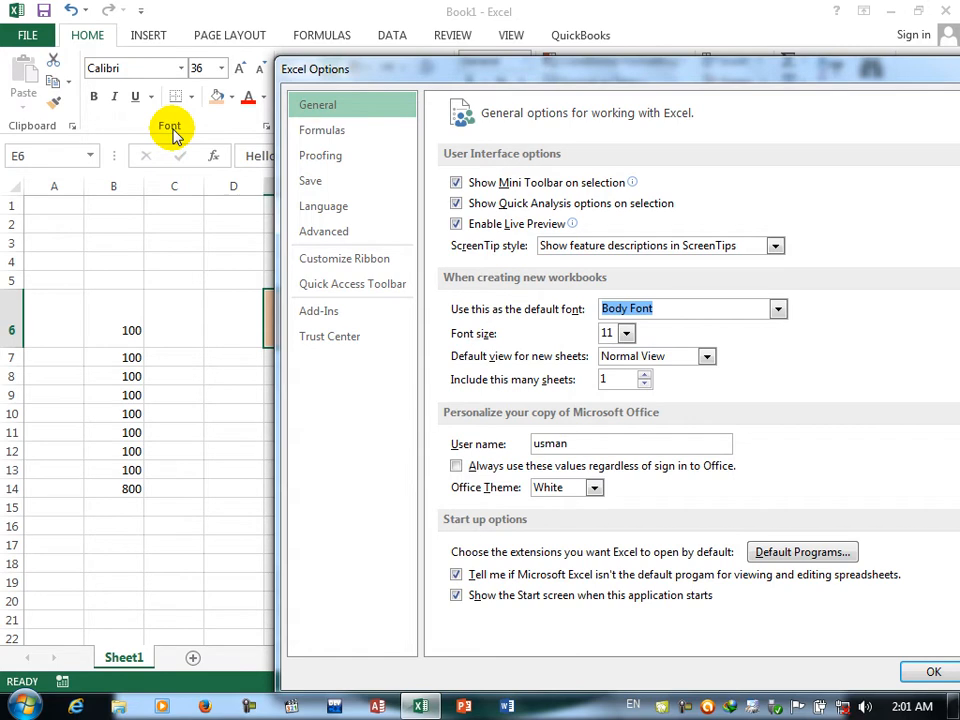
{"action": "left_click", "coordinate": [778, 309]}
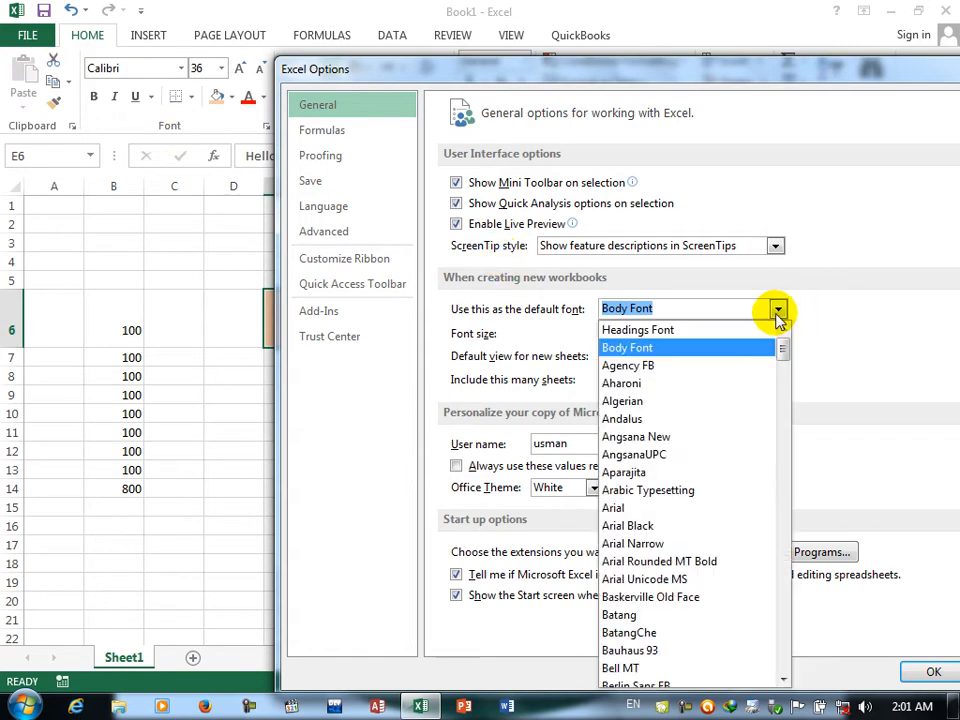
{"action": "key", "text": "i"}
{"action": "left_click", "coordinate": [778, 309]}
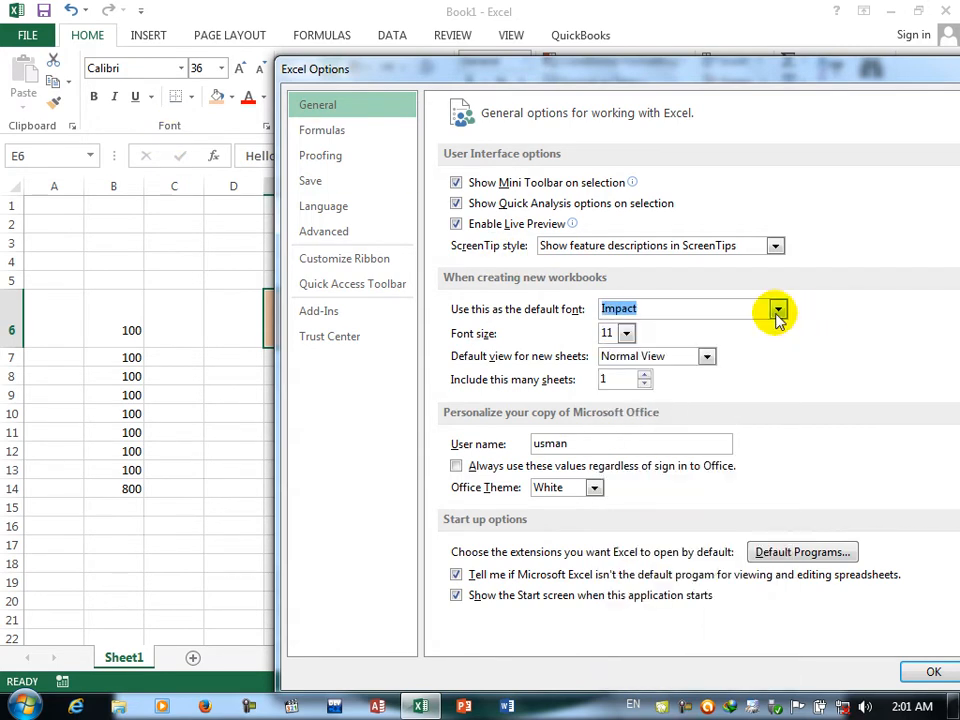
{"action": "left_click", "coordinate": [932, 672]}
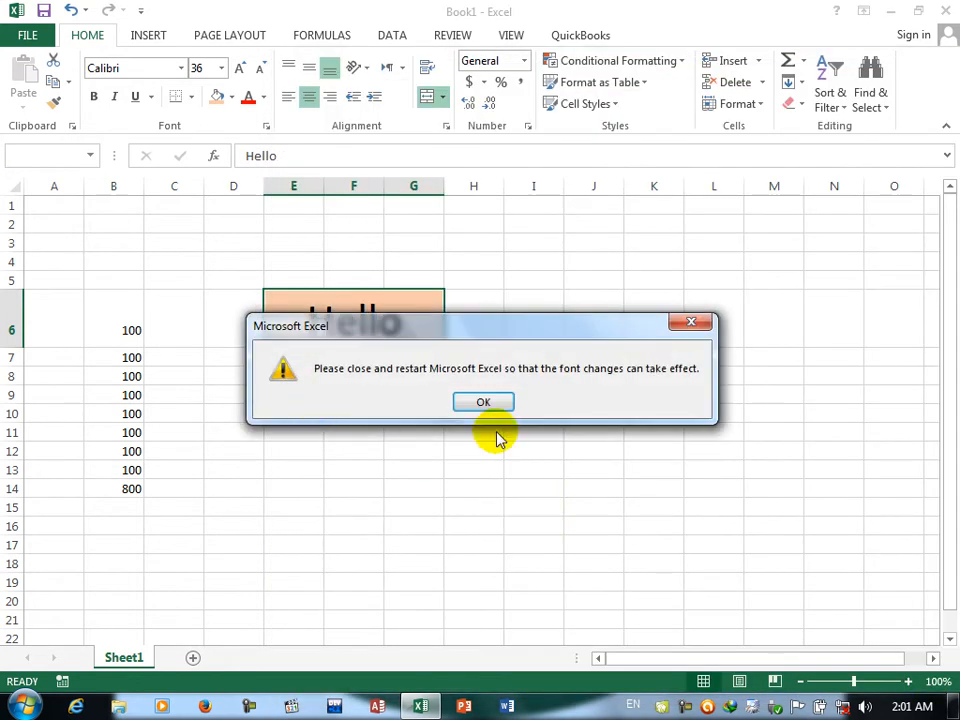
{"action": "left_click", "coordinate": [491, 403]}
Restart Excel without saving Book1 and check the default font in a new blank workbook.
{"action": "left_click", "coordinate": [946, 10]}
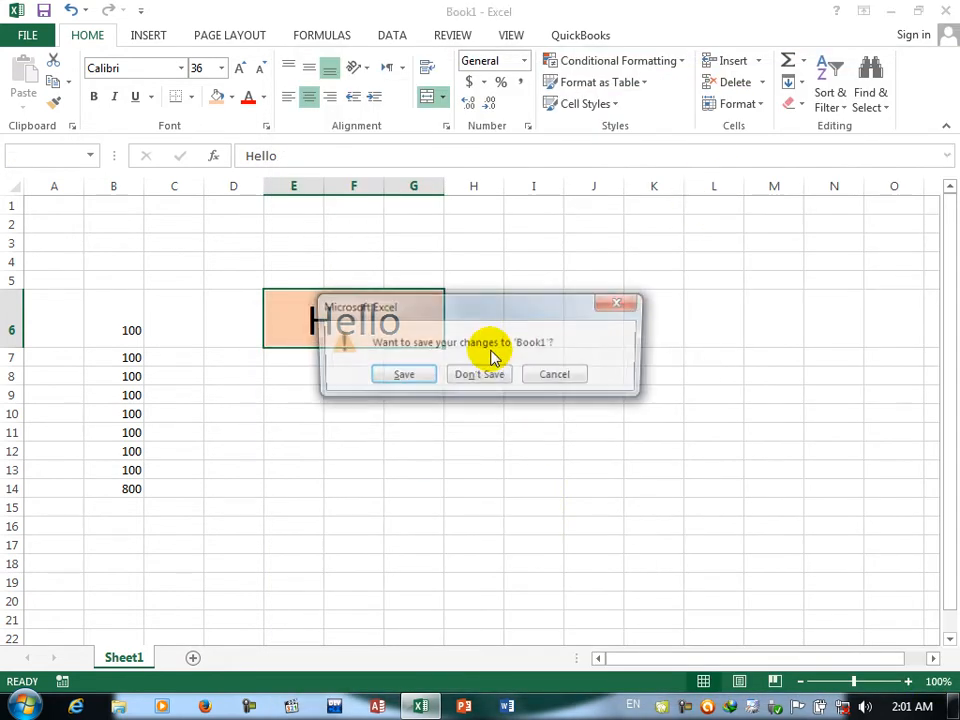
{"action": "left_click", "coordinate": [468, 378]}
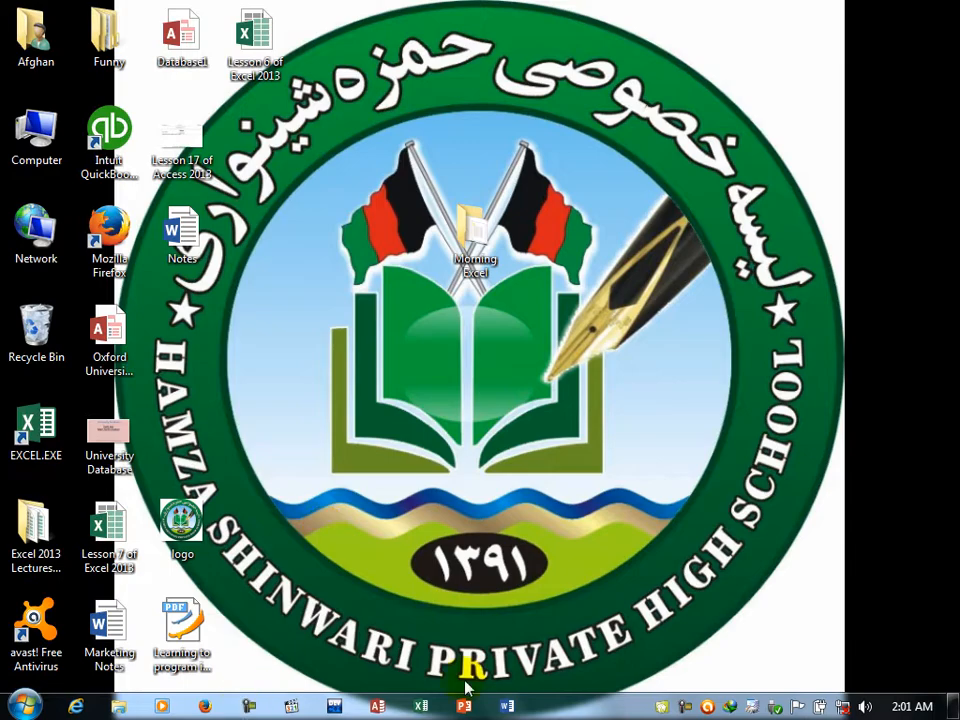
{"action": "left_click", "coordinate": [422, 708]}
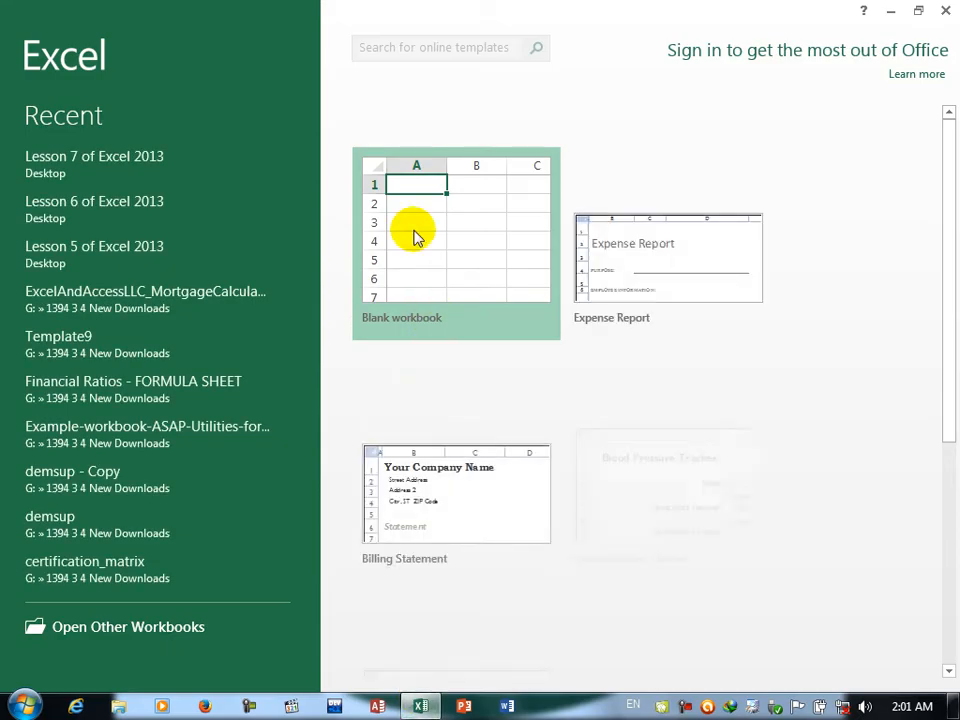
{"action": "left_click", "coordinate": [417, 237]}
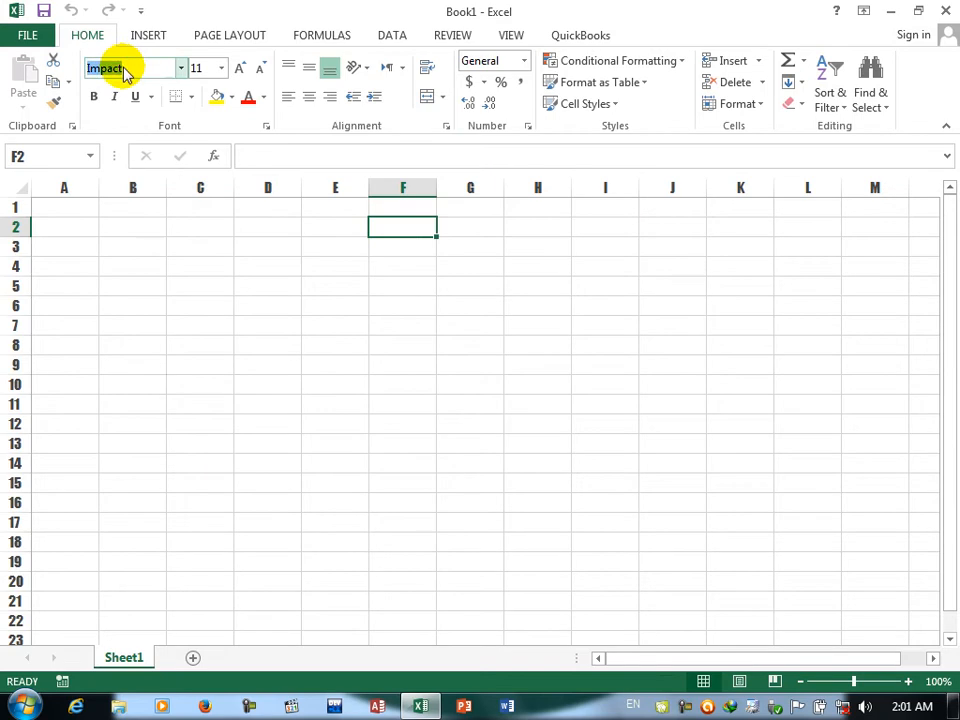
{"action": "left_click", "coordinate": [89, 68]}
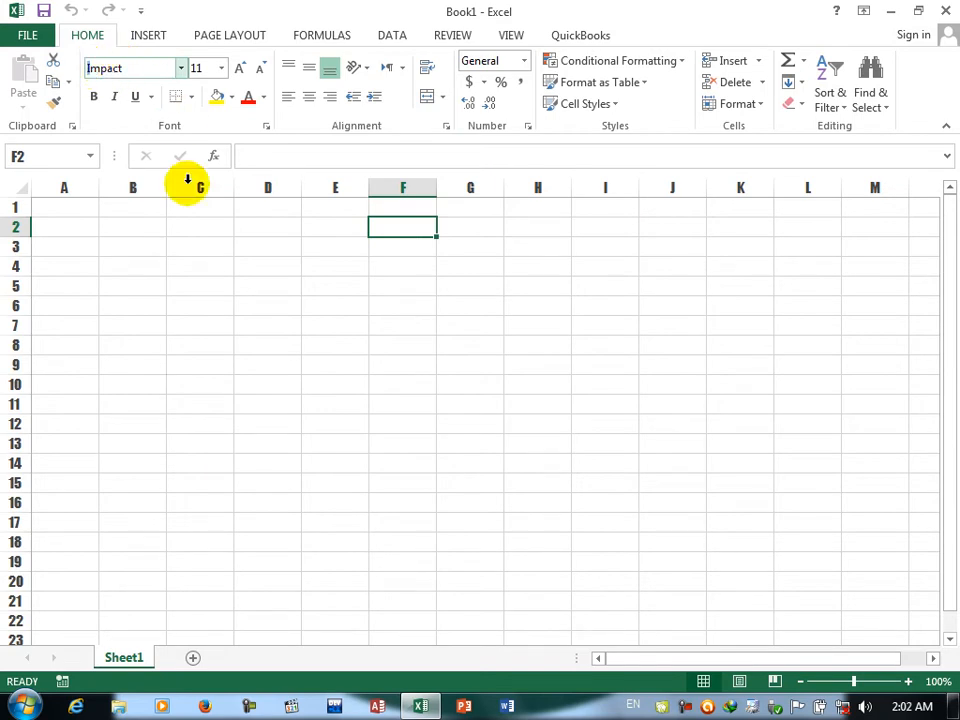
{"action": "left_click", "coordinate": [150, 264]}
Set the default font size for new workbooks to 28 in the General options and restart Excel with a blank workbook.
{"action": "left_click", "coordinate": [27, 38]}
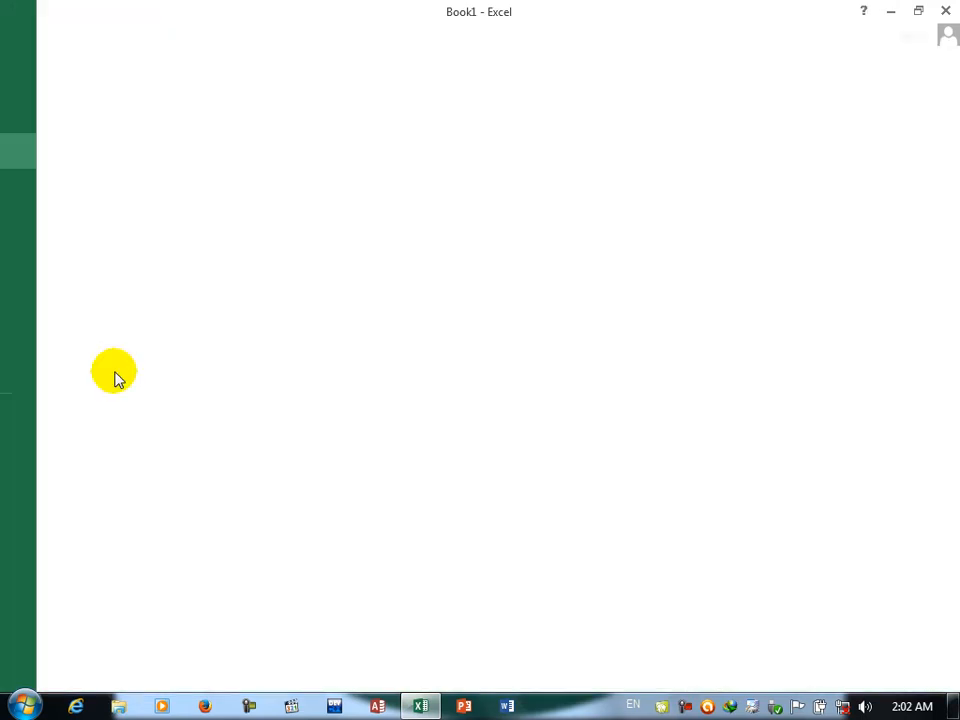
{"action": "left_click", "coordinate": [71, 456]}
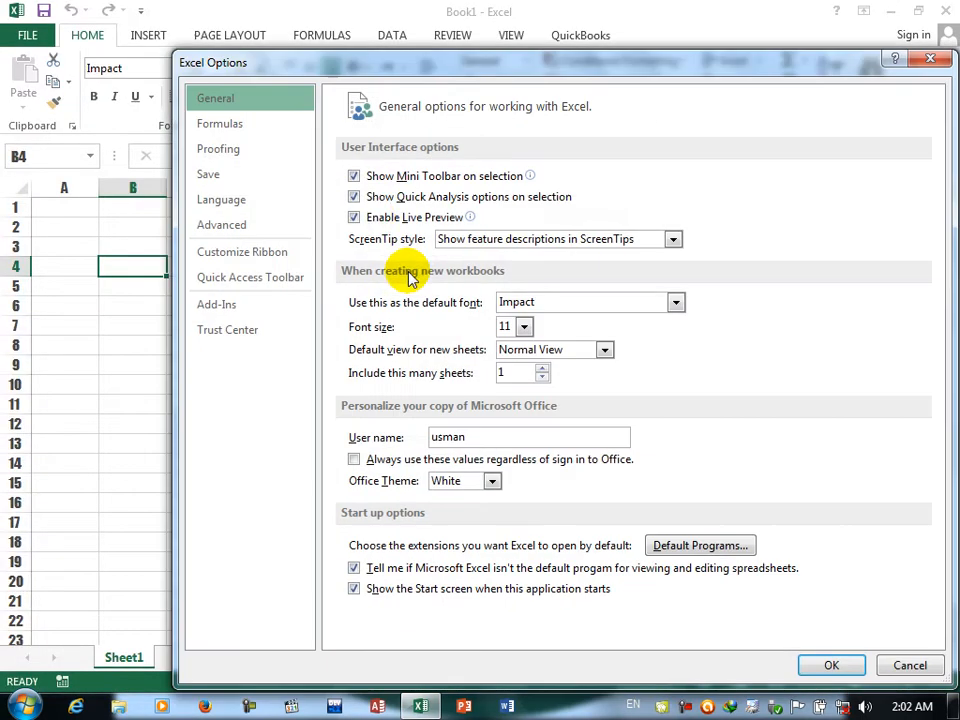
{"action": "left_click", "coordinate": [524, 328]}
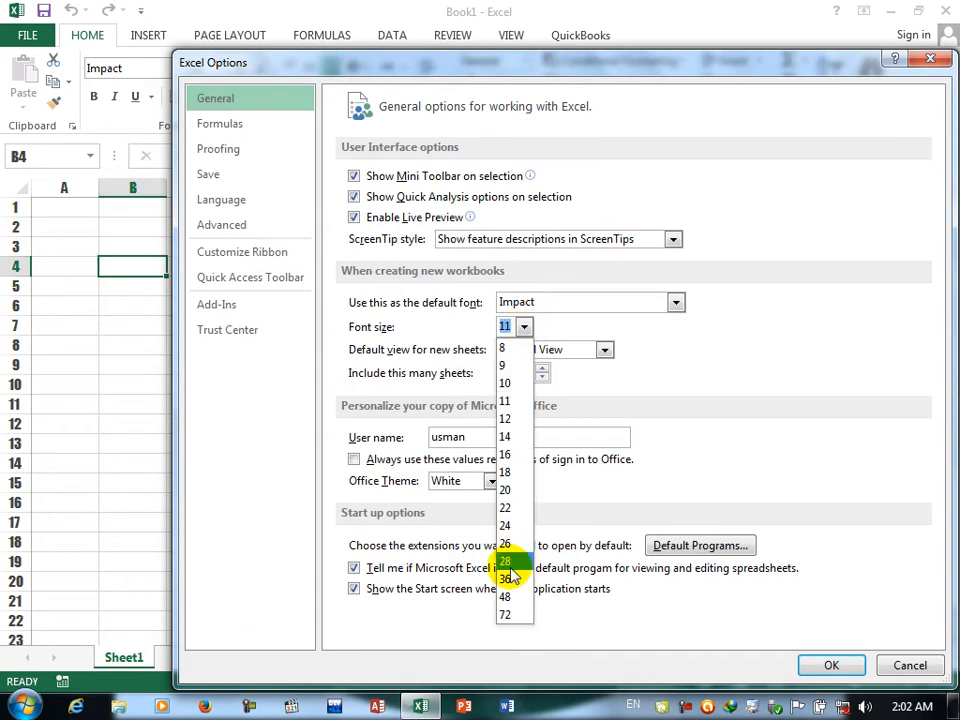
{"action": "left_click", "coordinate": [508, 563]}
{"action": "left_click", "coordinate": [831, 665]}
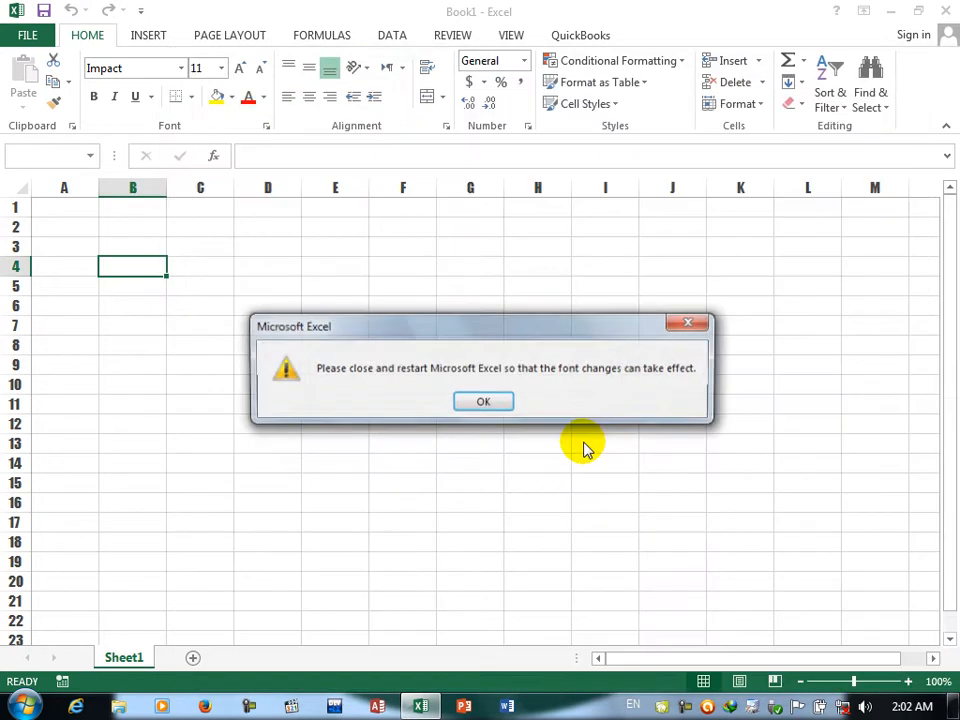
{"action": "left_click", "coordinate": [482, 402]}
{"action": "left_click", "coordinate": [944, 10]}
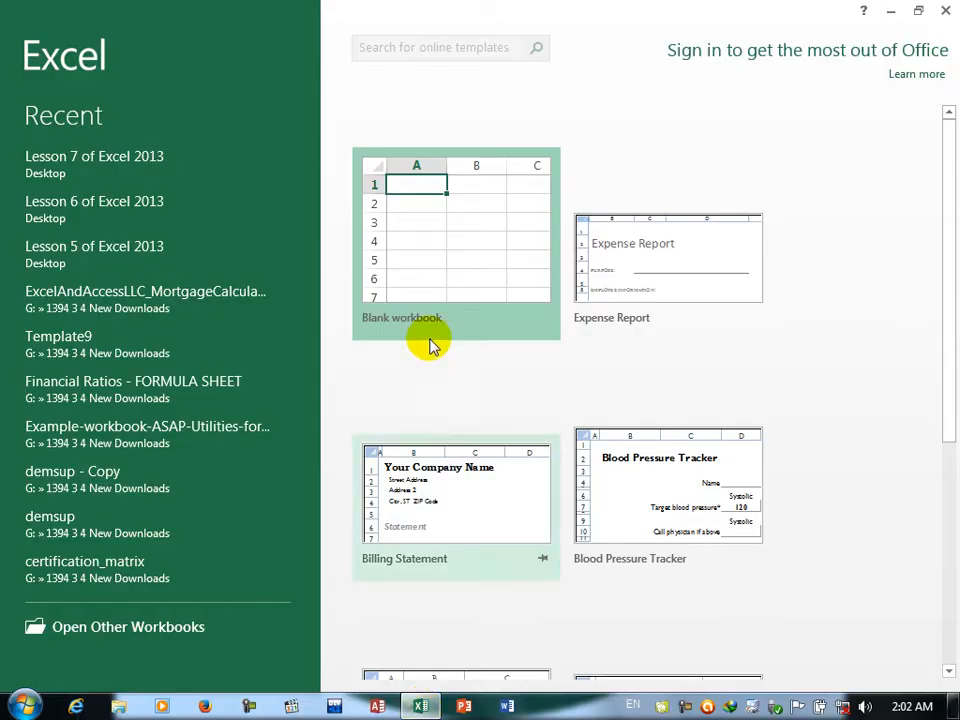
{"action": "left_click", "coordinate": [429, 340]}
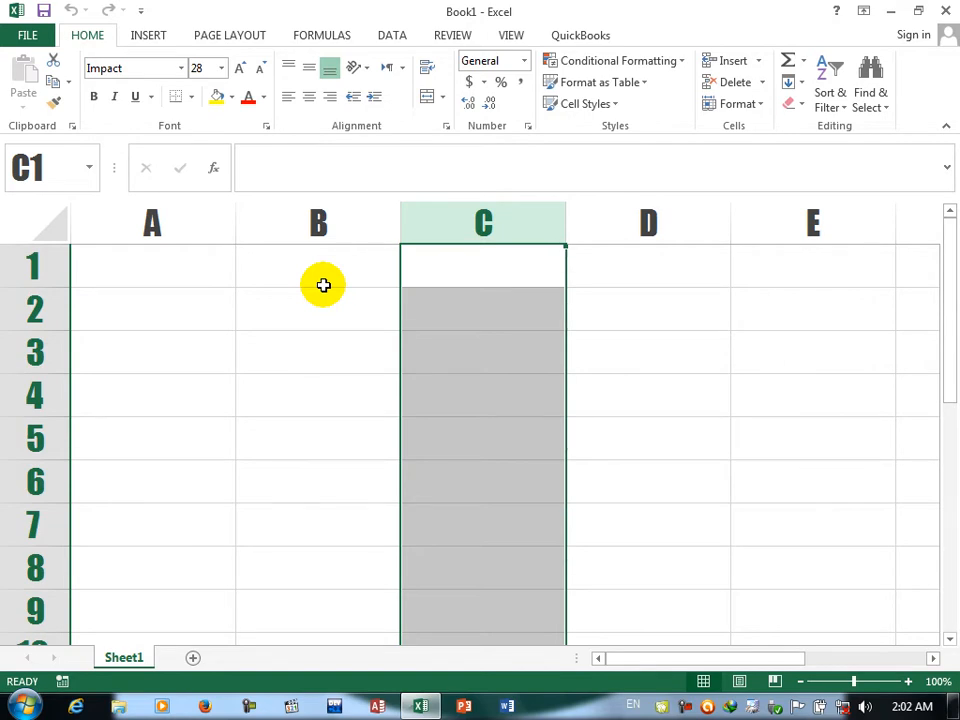
Set the default font size for new workbooks to 11 in the General options and apply it.
{"action": "left_click", "coordinate": [27, 35]}
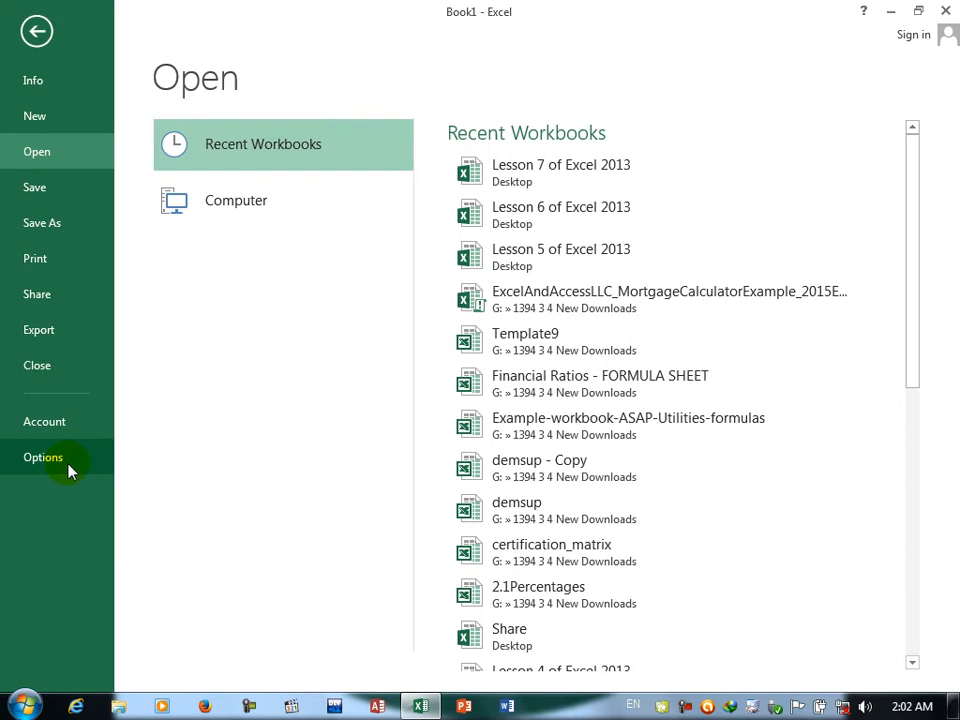
{"action": "left_click", "coordinate": [68, 464]}
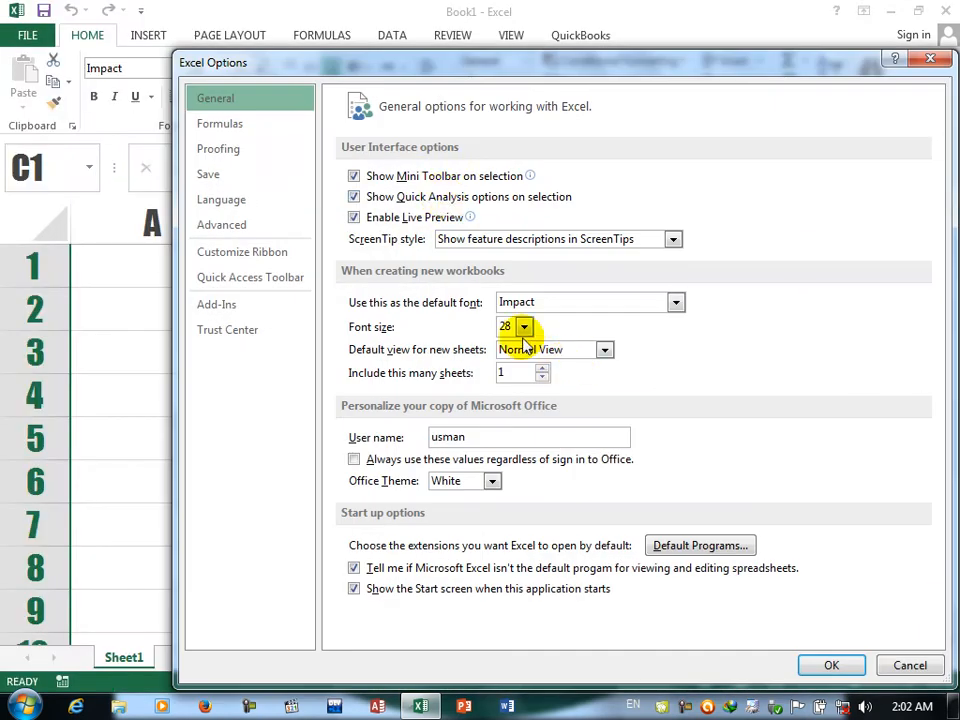
{"action": "left_click", "coordinate": [524, 327]}
{"action": "left_click", "coordinate": [507, 393]}
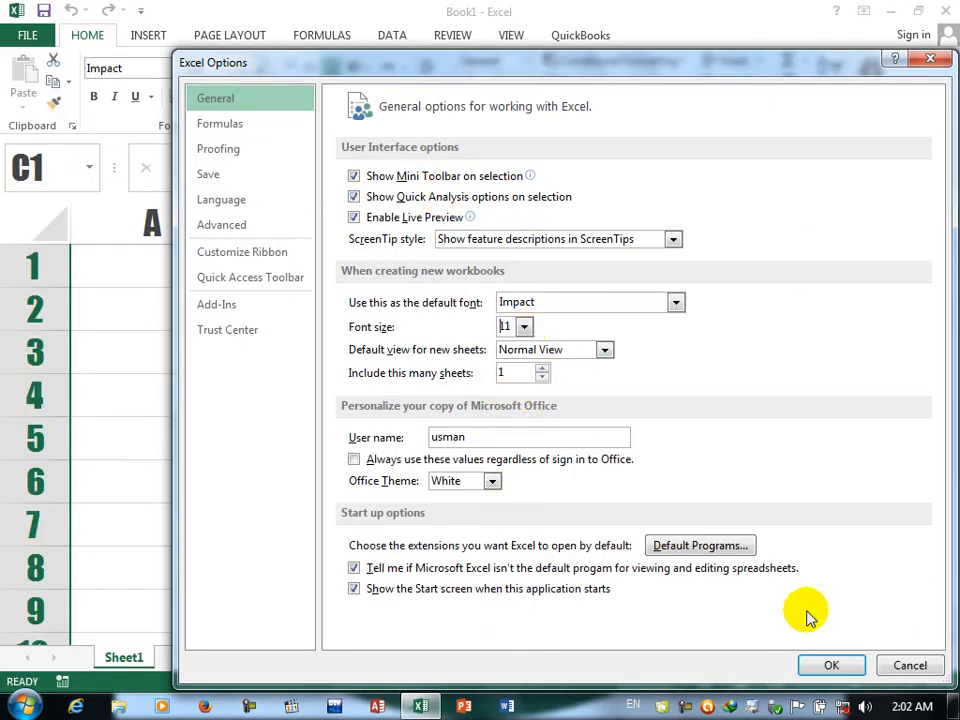
{"action": "left_click", "coordinate": [812, 665]}
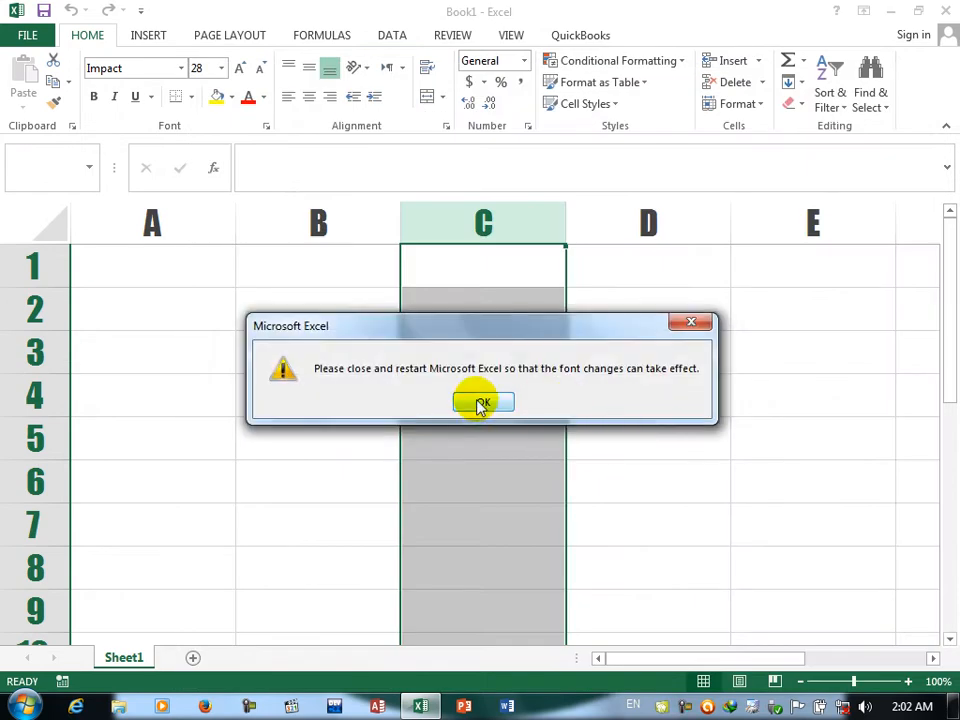
{"action": "left_click", "coordinate": [480, 403]}
Close and reopen Excel, and create a blank workbook.
{"action": "left_click", "coordinate": [943, 9]}
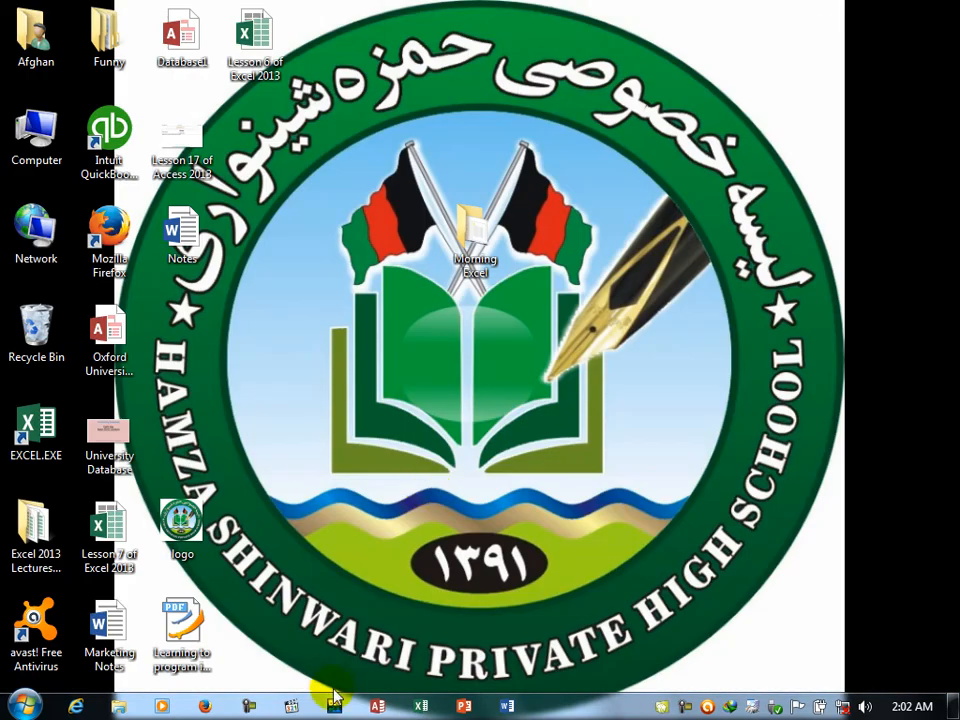
{"action": "left_click", "coordinate": [421, 707]}
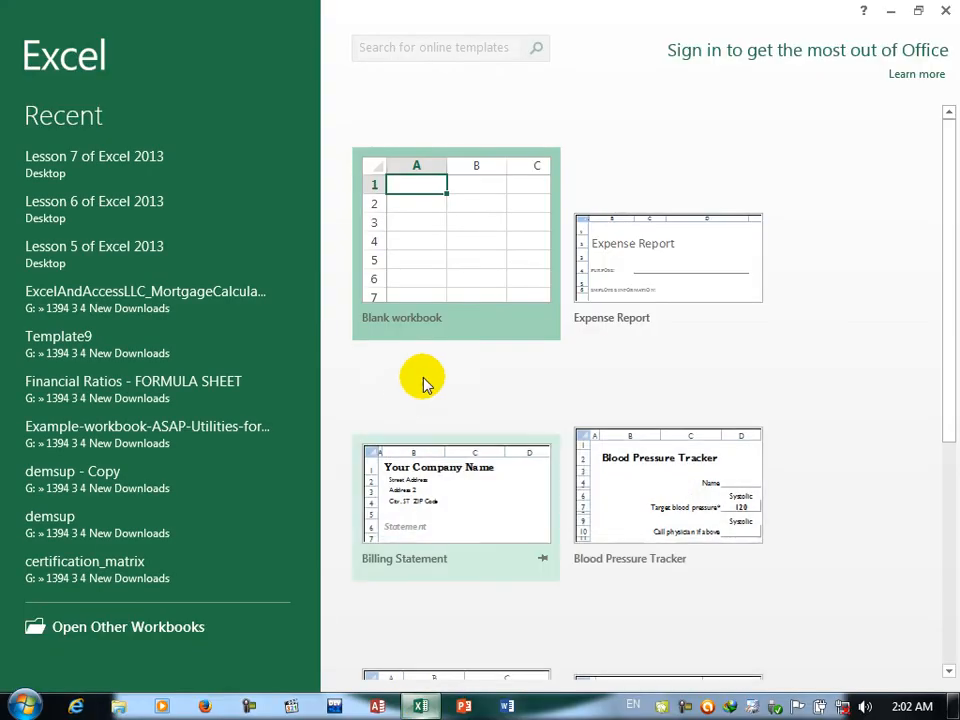
{"action": "left_click", "coordinate": [422, 246]}
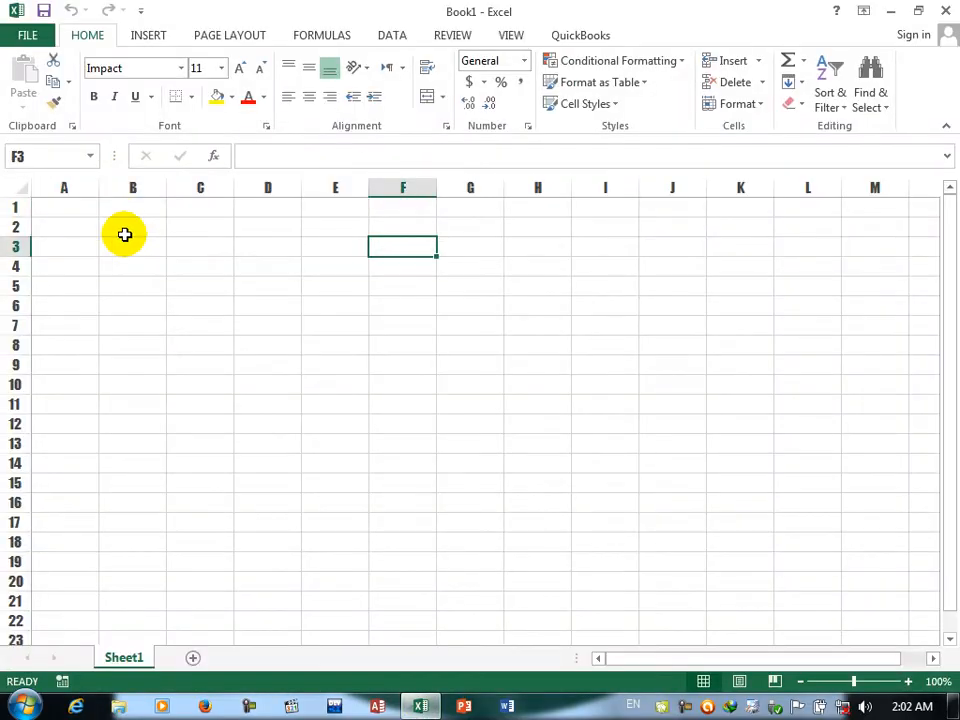
Review the choices of default view for new sheets in the General options, keeping Normal View.
{"action": "left_click", "coordinate": [20, 42]}
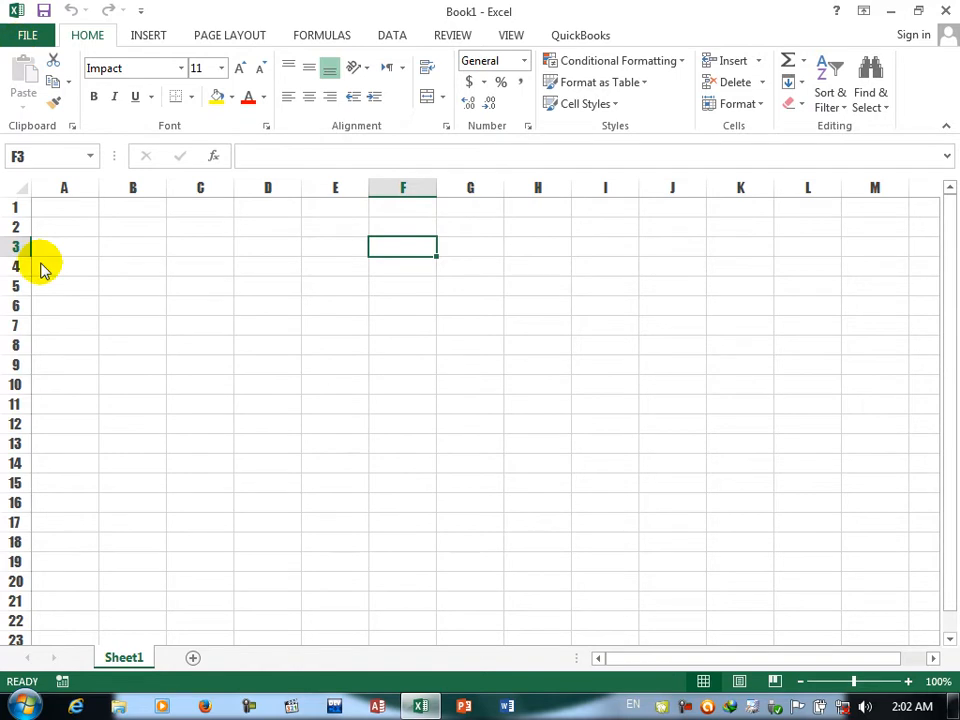
{"action": "left_click", "coordinate": [45, 460]}
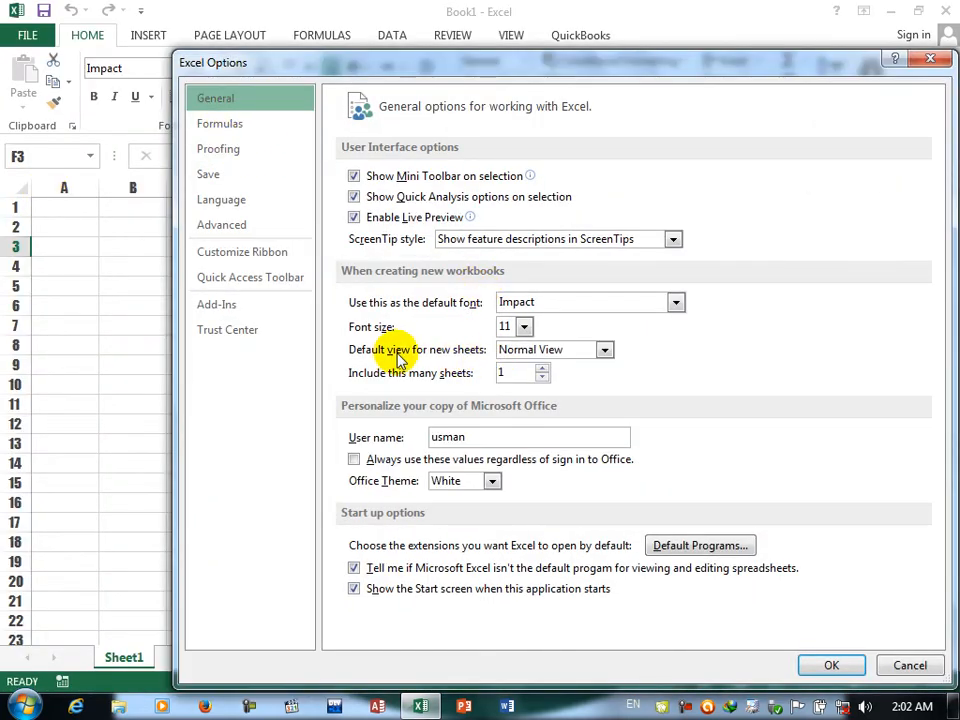
{"action": "left_click", "coordinate": [558, 352]}
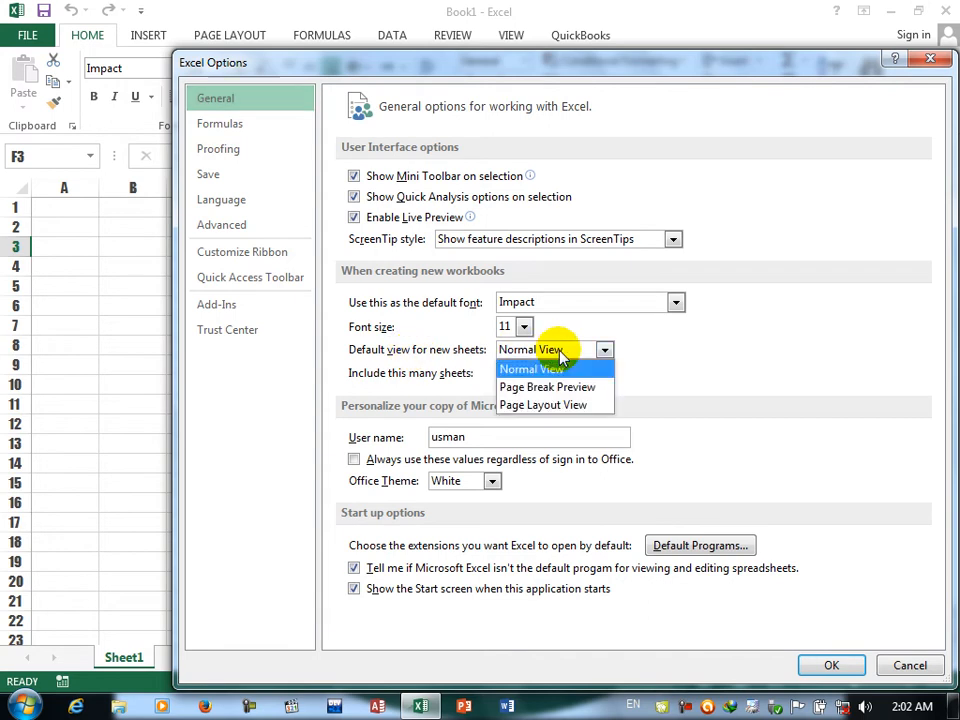
{"action": "left_click", "coordinate": [561, 357]}
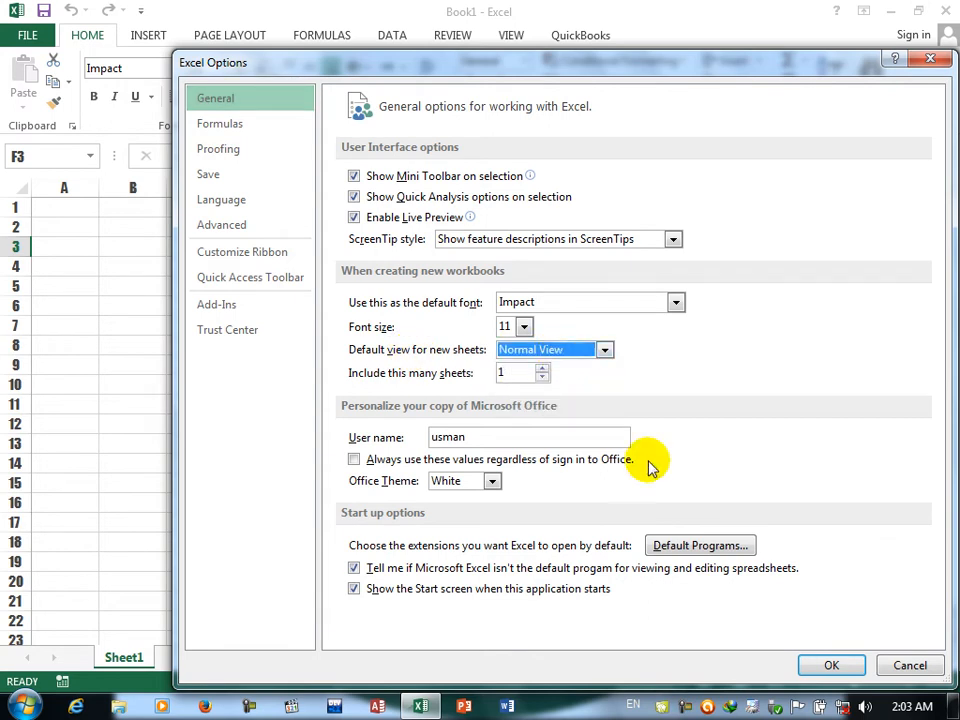
{"action": "left_click", "coordinate": [853, 666]}
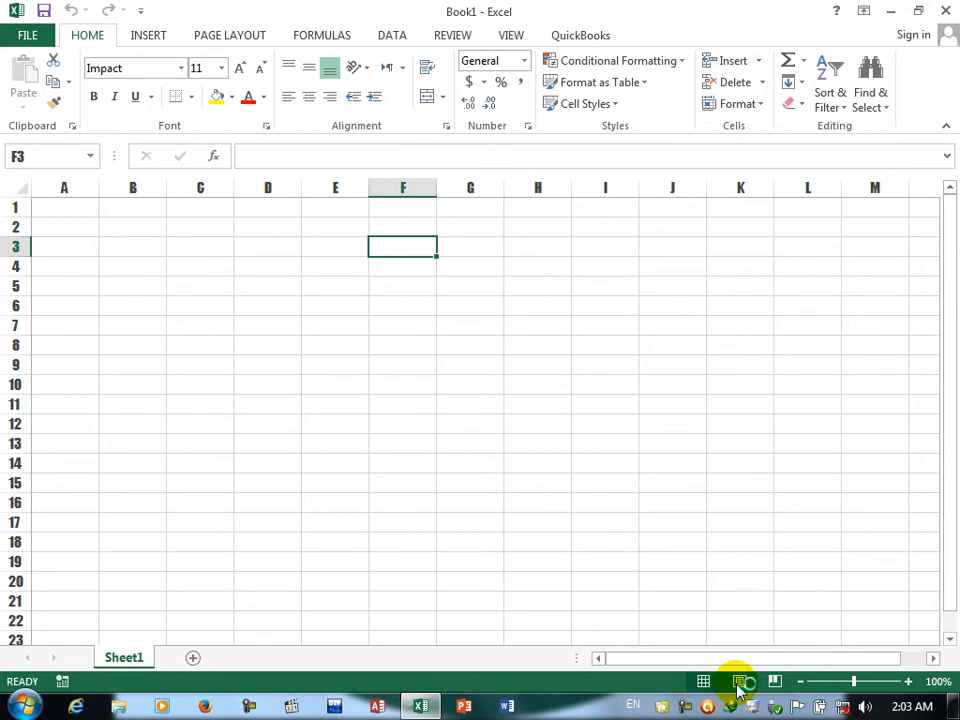
View the sheet in Page Layout and Page Break Preview, and return it to Normal view.
{"action": "left_click", "coordinate": [739, 684]}
{"action": "left_click", "coordinate": [775, 683]}
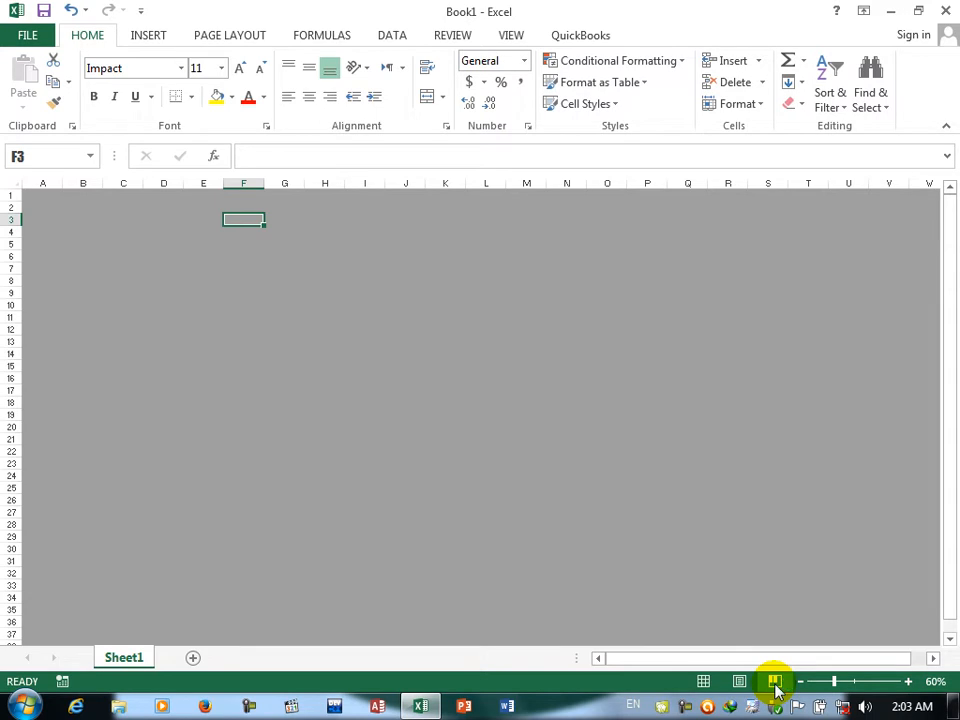
{"action": "left_click", "coordinate": [703, 682]}
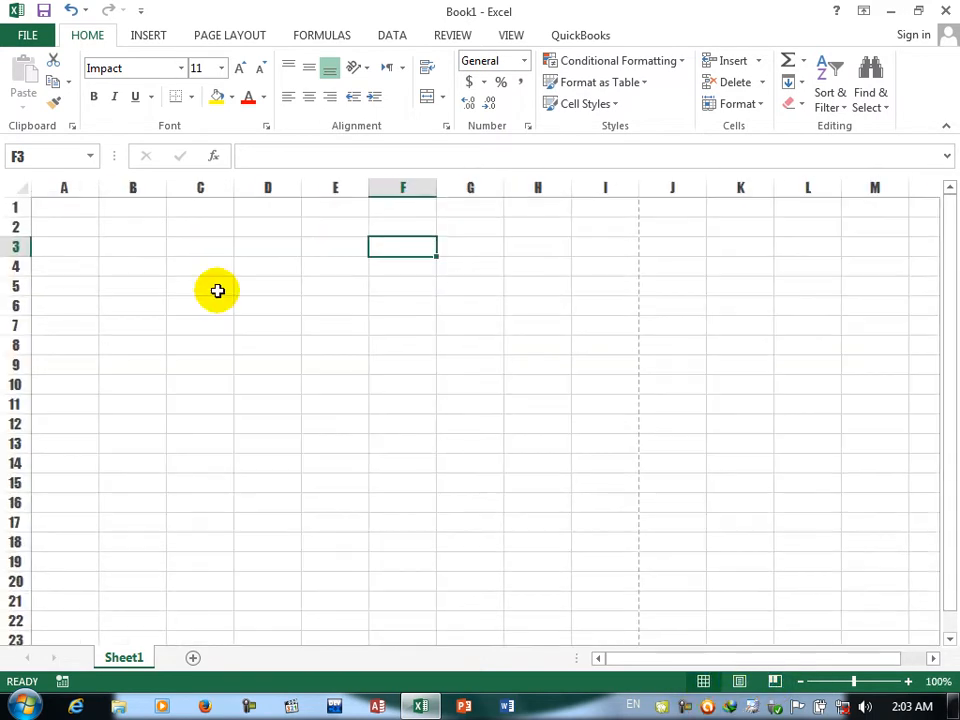
Set the default view for new sheets to Page Break Preview in the General options and apply it.
{"action": "left_click", "coordinate": [27, 35]}
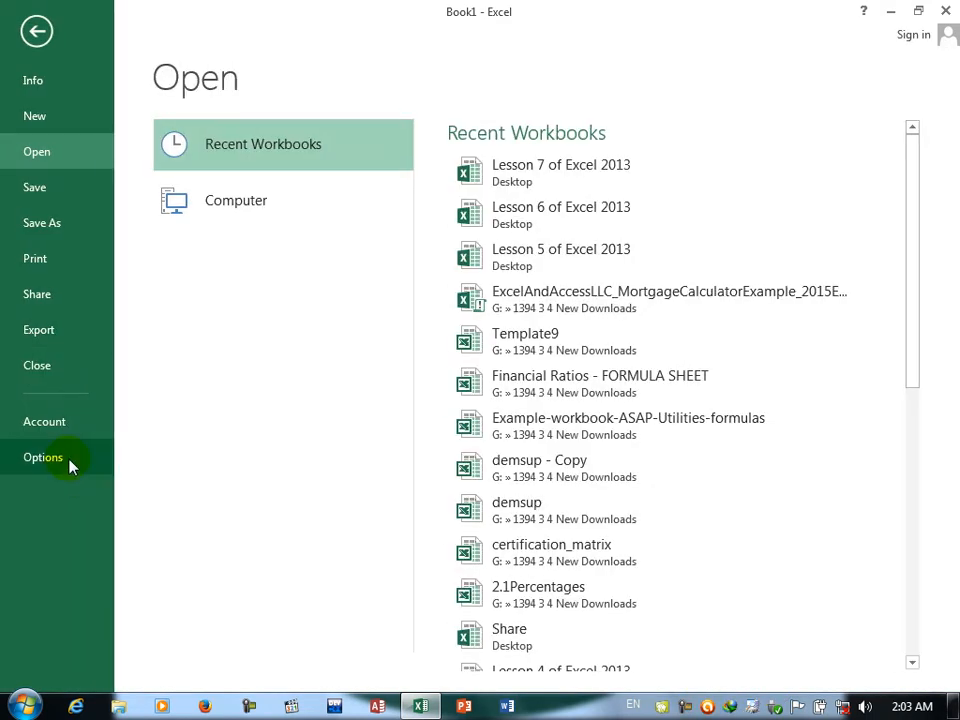
{"action": "left_click", "coordinate": [71, 461]}
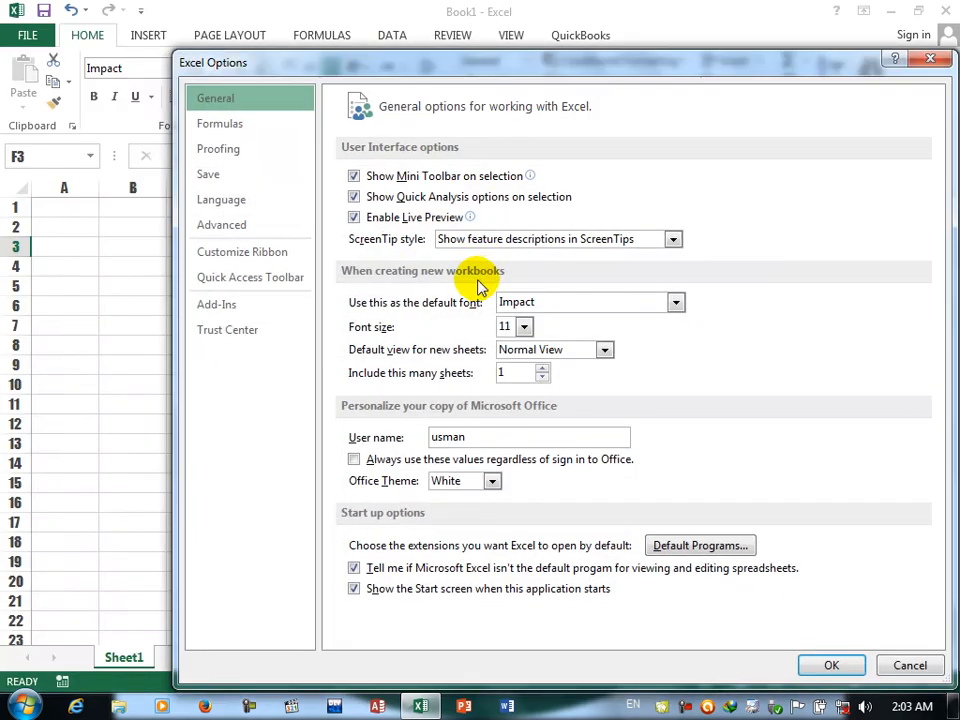
{"action": "left_click", "coordinate": [592, 352]}
{"action": "left_click", "coordinate": [553, 387]}
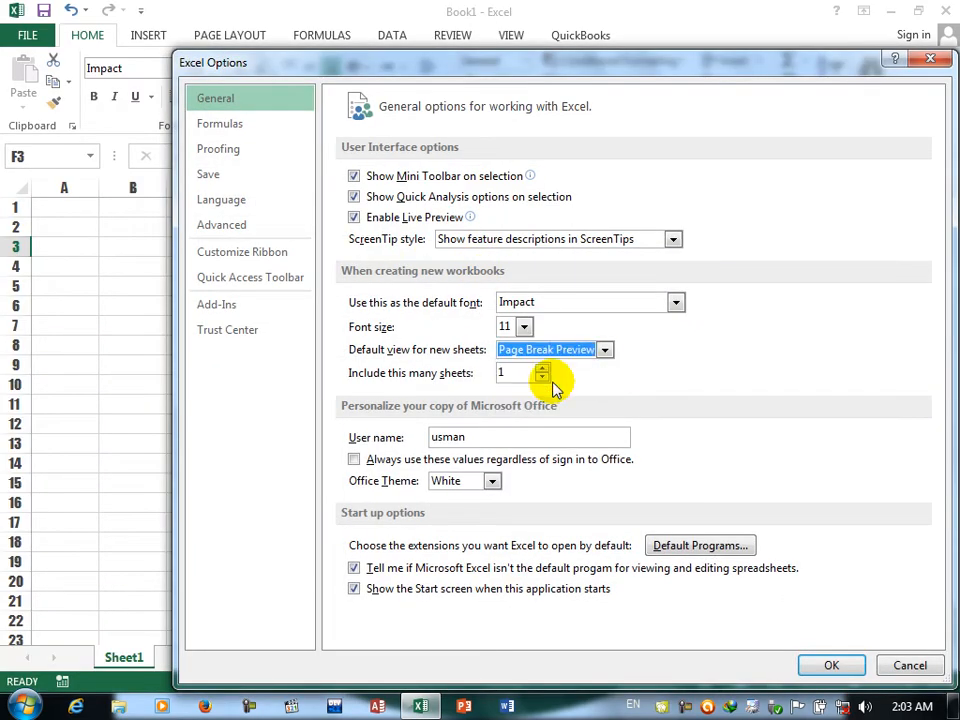
{"action": "left_click", "coordinate": [845, 667]}
Restart Excel with a blank workbook and switch its sheet to Normal view.
{"action": "left_click", "coordinate": [945, 10]}
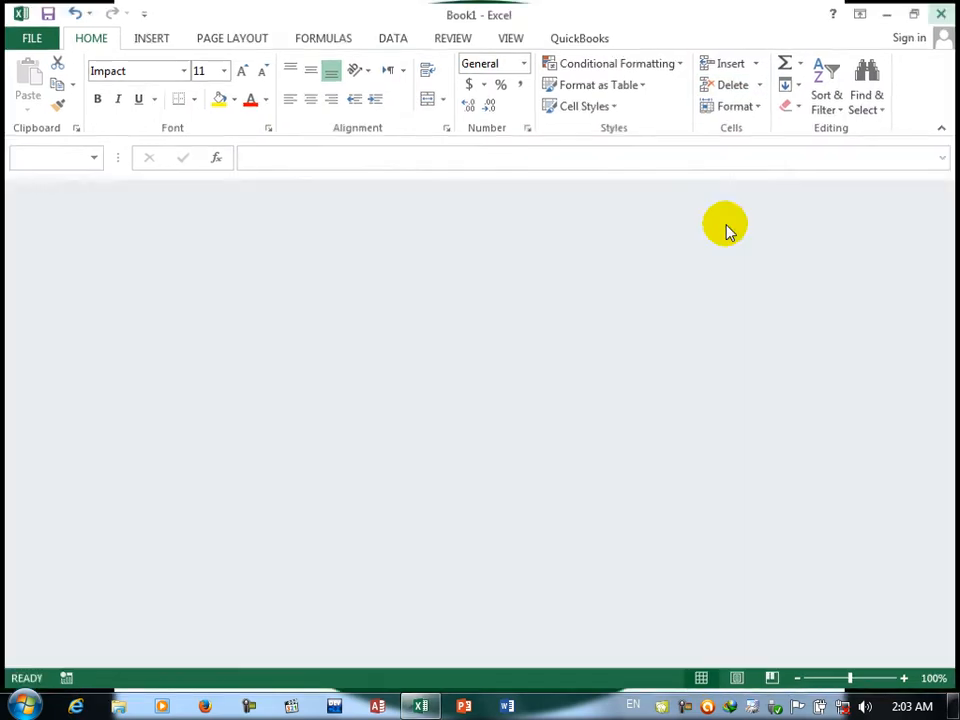
{"action": "left_click", "coordinate": [420, 706]}
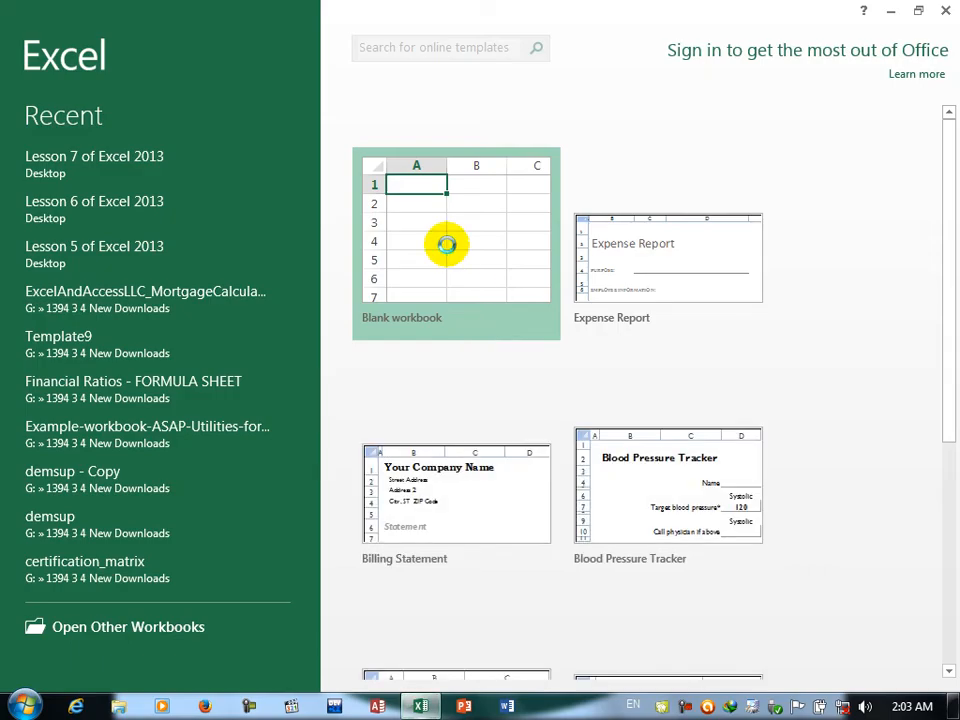
{"action": "left_click", "coordinate": [446, 244]}
{"action": "left_click", "coordinate": [446, 244]}
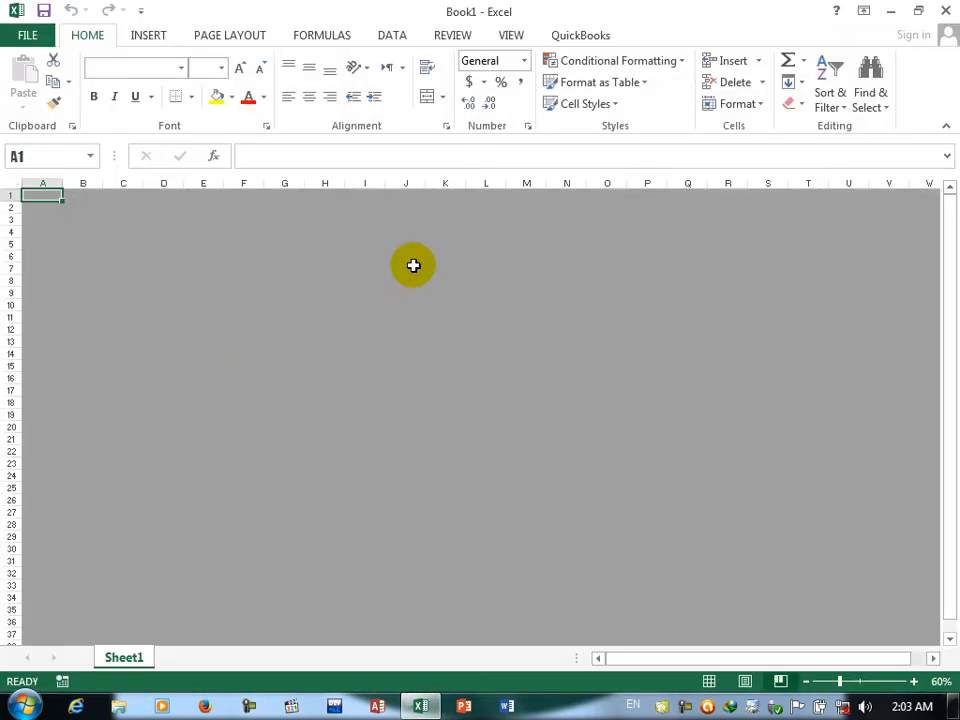
{"action": "left_click", "coordinate": [264, 357]}
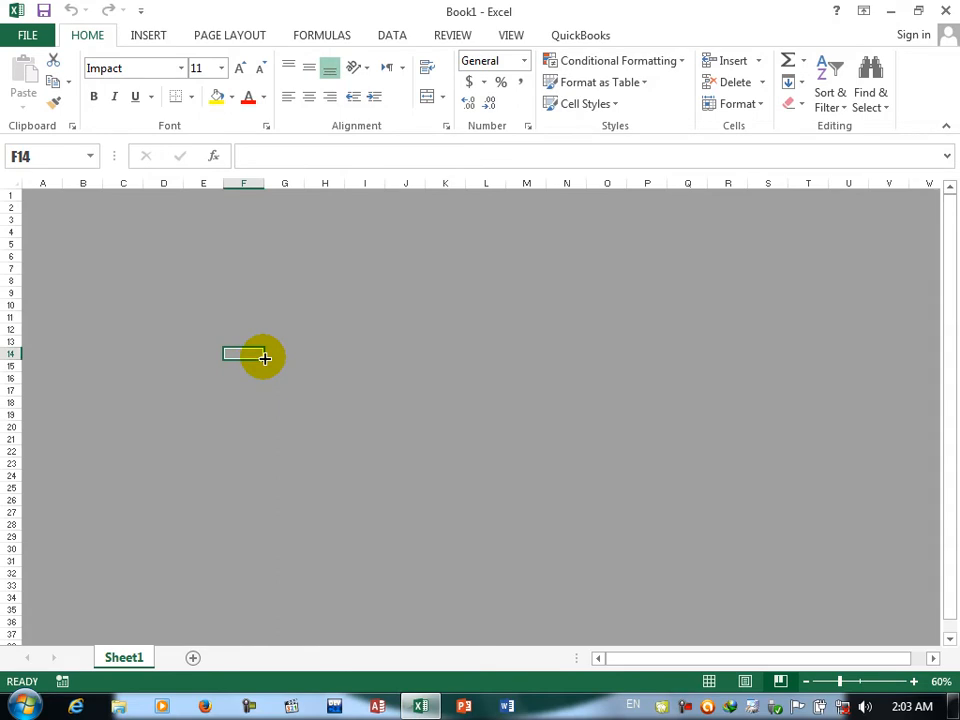
{"action": "left_click", "coordinate": [708, 681]}
Set the default view for new sheets to Normal View in the General options and apply it.
{"action": "left_click", "coordinate": [29, 35]}
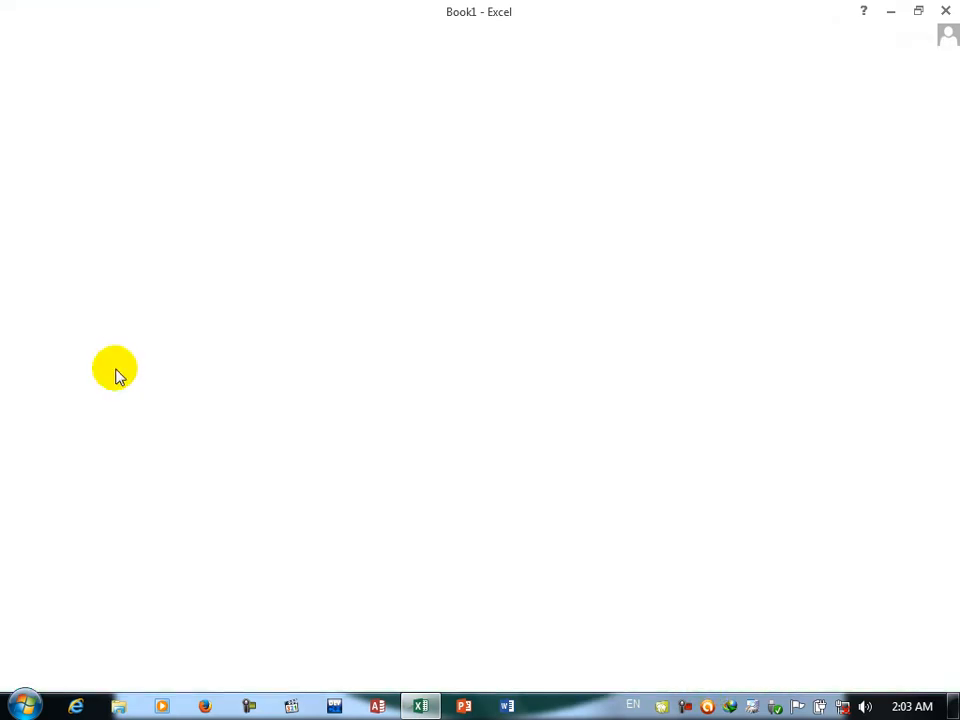
{"action": "left_click", "coordinate": [46, 456]}
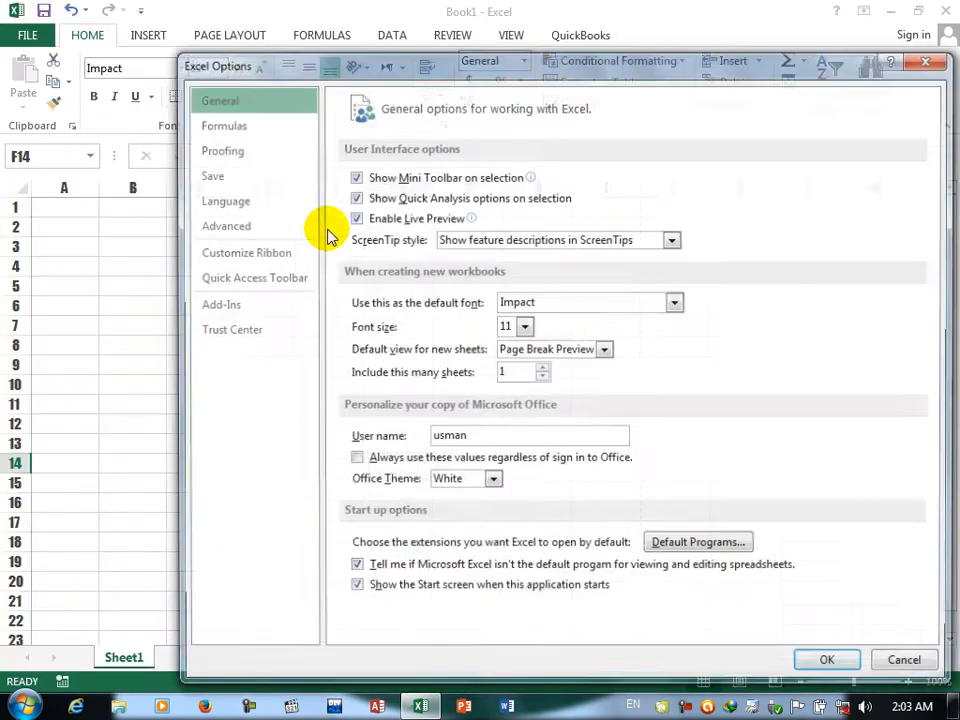
{"action": "left_click", "coordinate": [550, 346]}
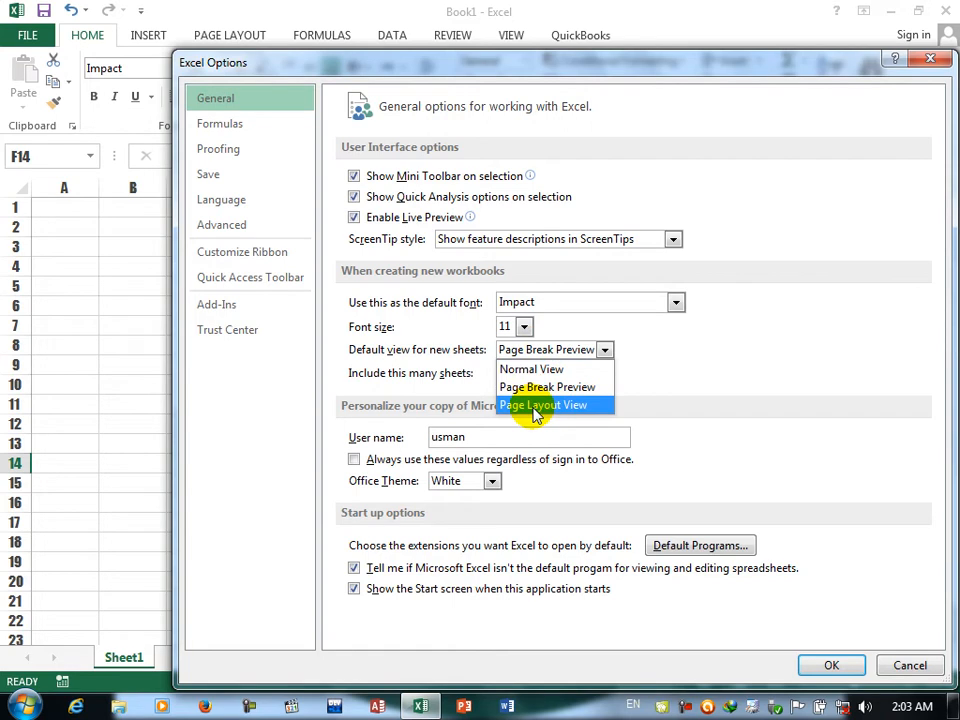
{"action": "left_click", "coordinate": [520, 376]}
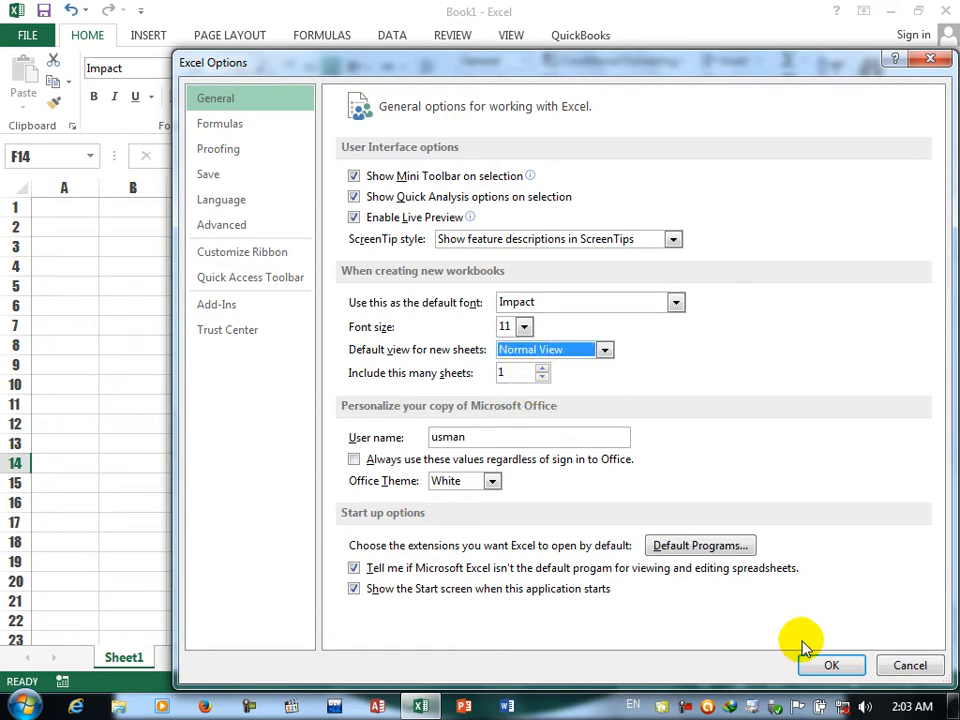
{"action": "left_click", "coordinate": [823, 665]}
{"action": "left_click", "coordinate": [244, 302]}
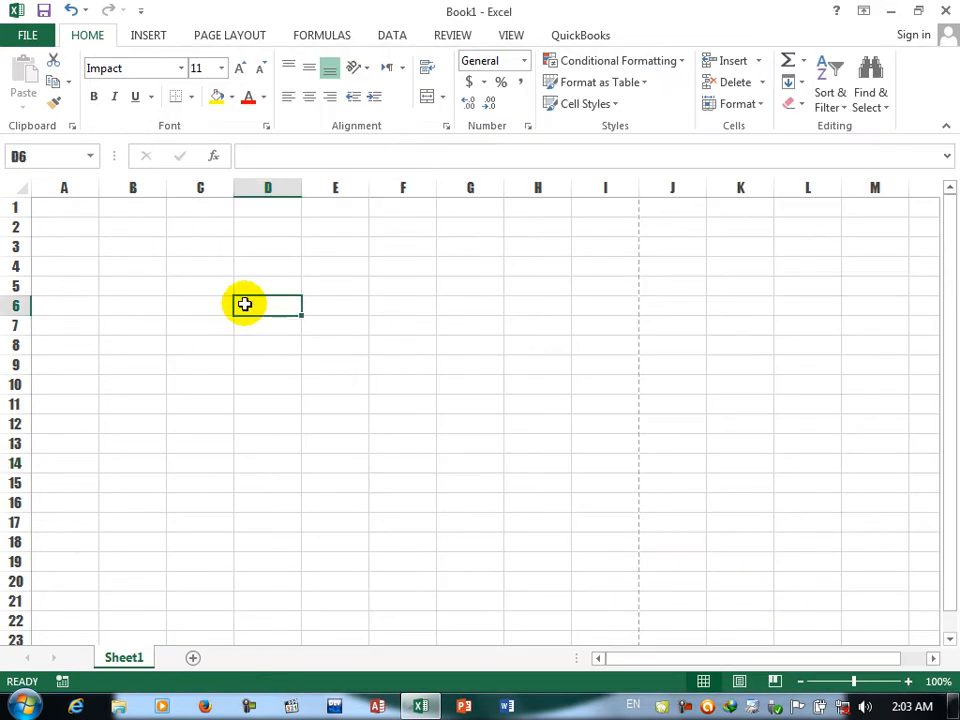
Close and reopen Excel, and create a blank workbook.
{"action": "left_click", "coordinate": [944, 11]}
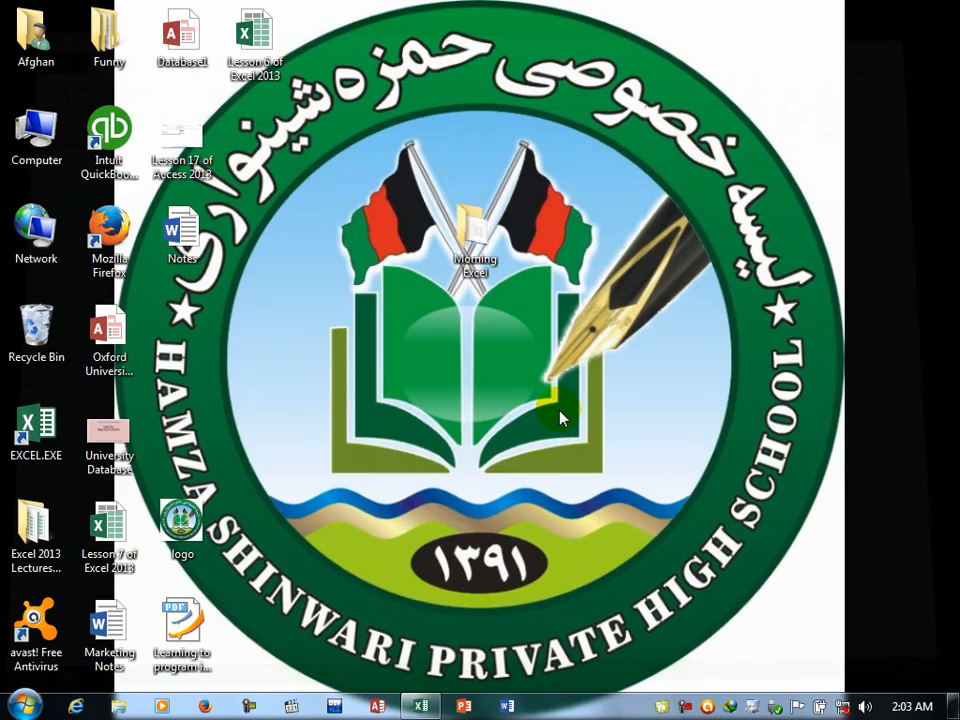
{"action": "left_click", "coordinate": [430, 708]}
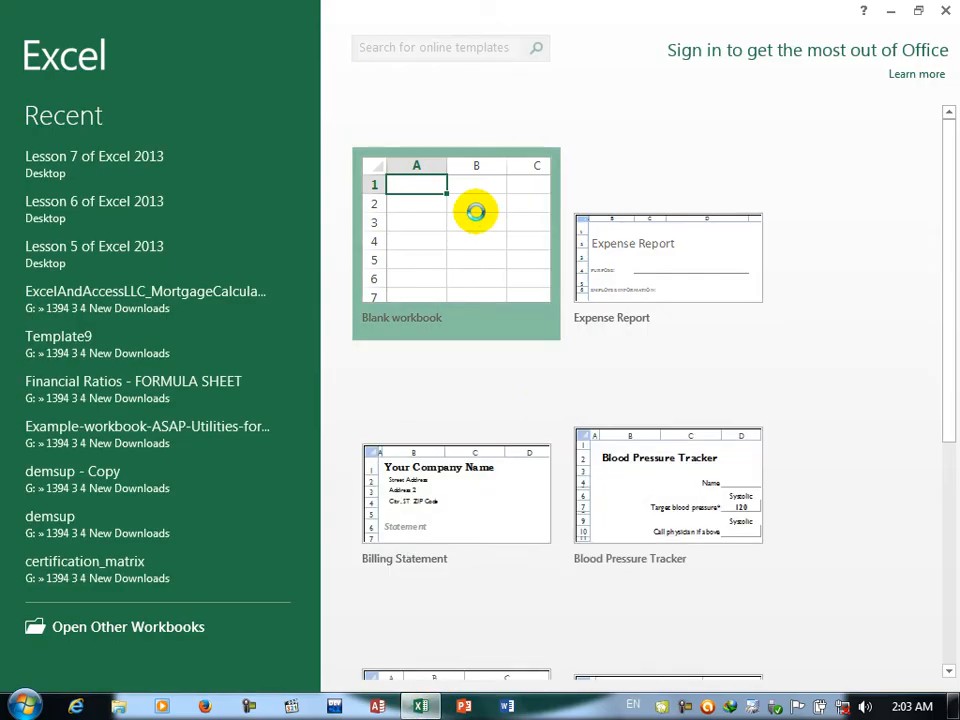
{"action": "left_click", "coordinate": [475, 212]}
{"action": "left_click", "coordinate": [476, 212]}
{"action": "left_click", "coordinate": [145, 234]}
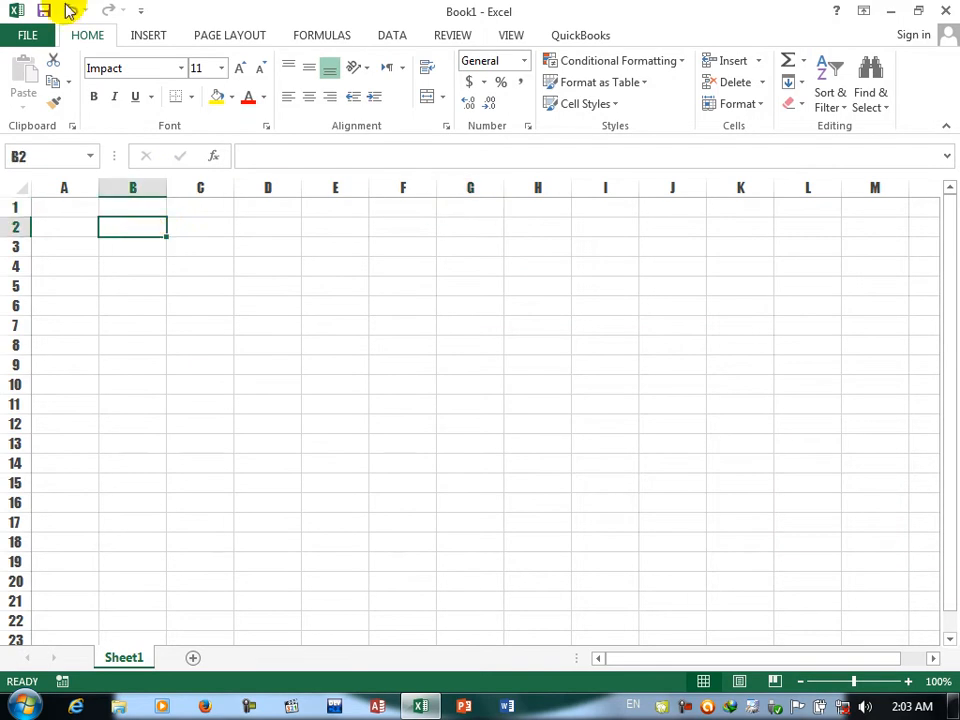
Set the number of sheets included in new workbooks to 3 in the General options and apply it.
{"action": "left_click", "coordinate": [24, 33]}
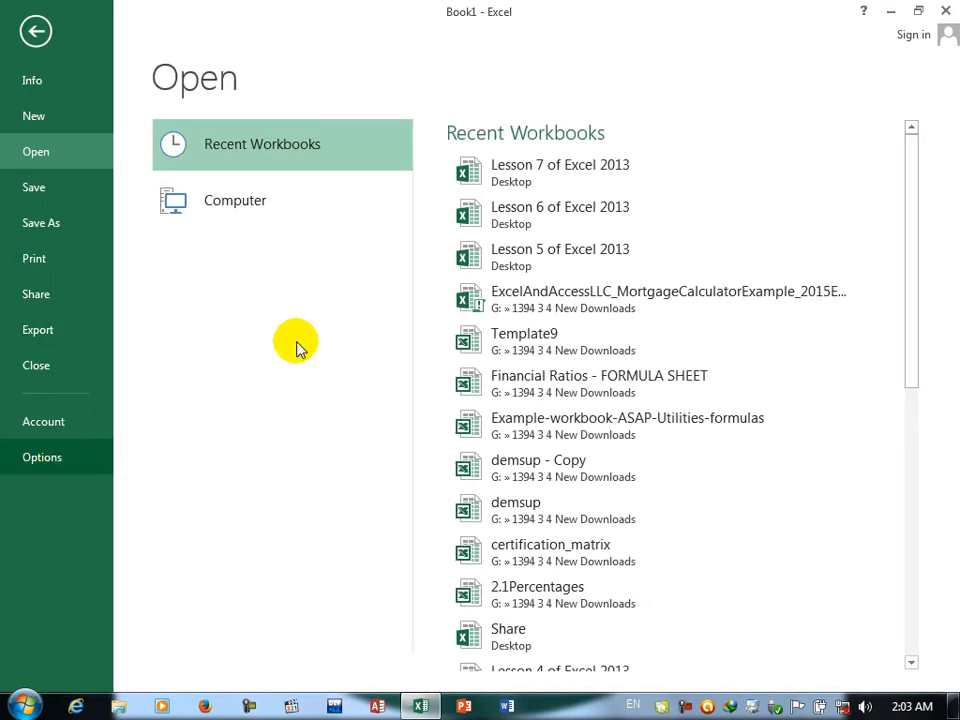
{"action": "left_click", "coordinate": [62, 466]}
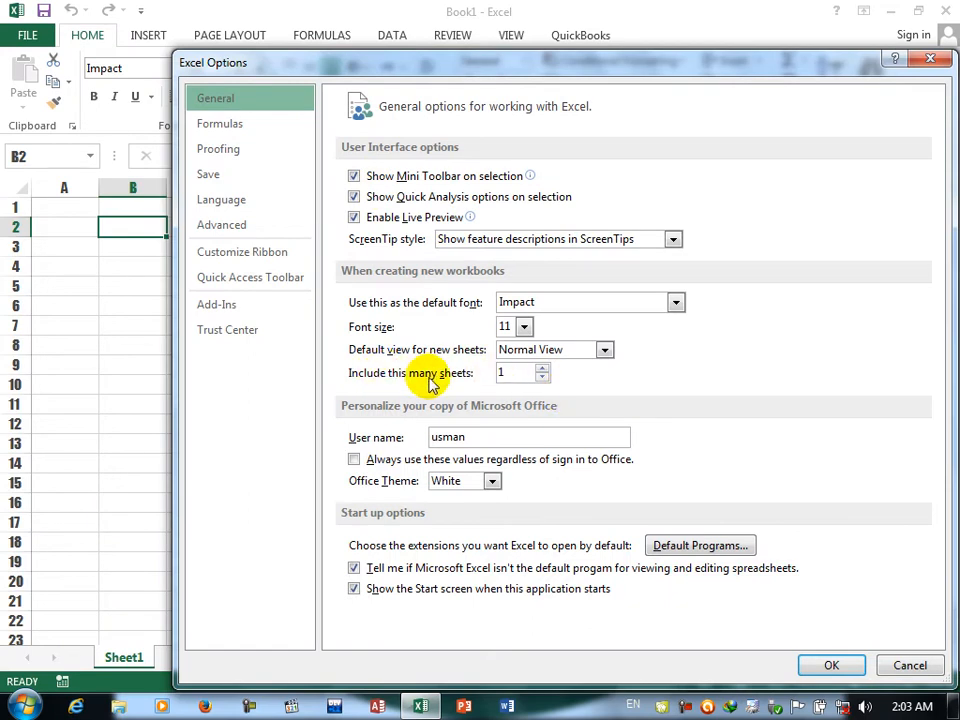
{"action": "left_click_drag", "start_coordinate": [310, 70], "coordinate": [381, 82]}
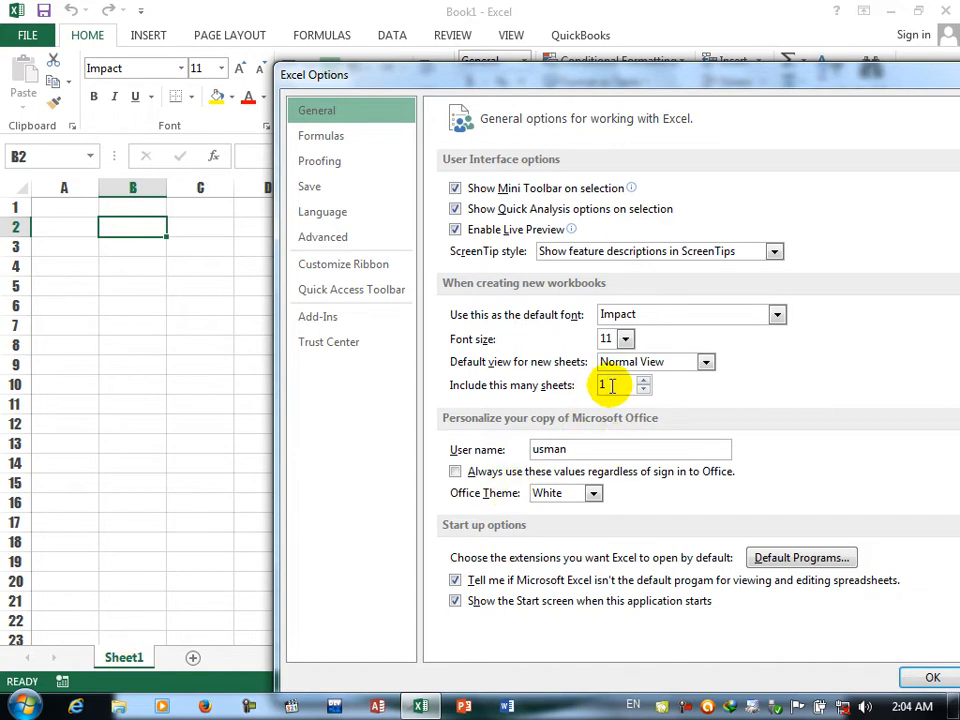
{"action": "type", "text": "3"}
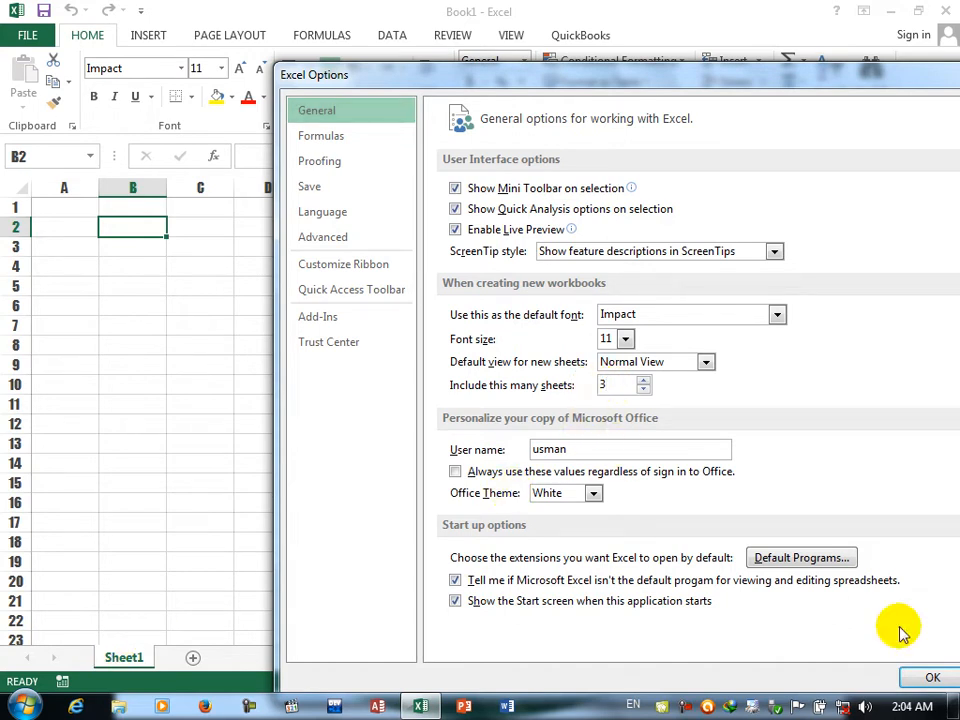
{"action": "left_click", "coordinate": [928, 680]}
Restart Excel and create a blank workbook using the new sheet count.
{"action": "left_click", "coordinate": [938, 9]}
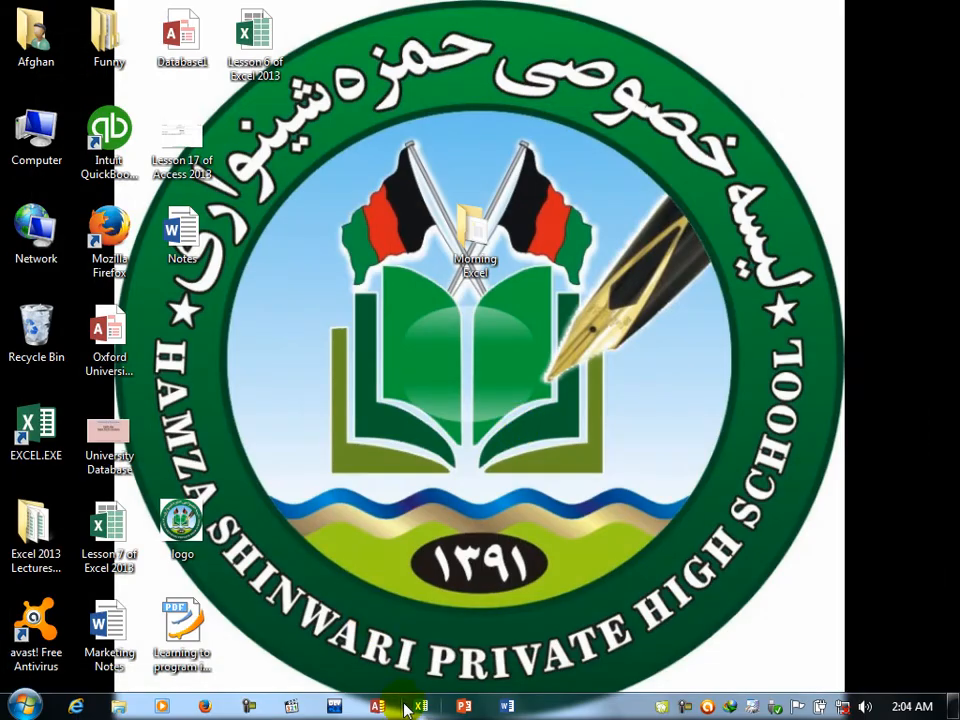
{"action": "left_click", "coordinate": [412, 706]}
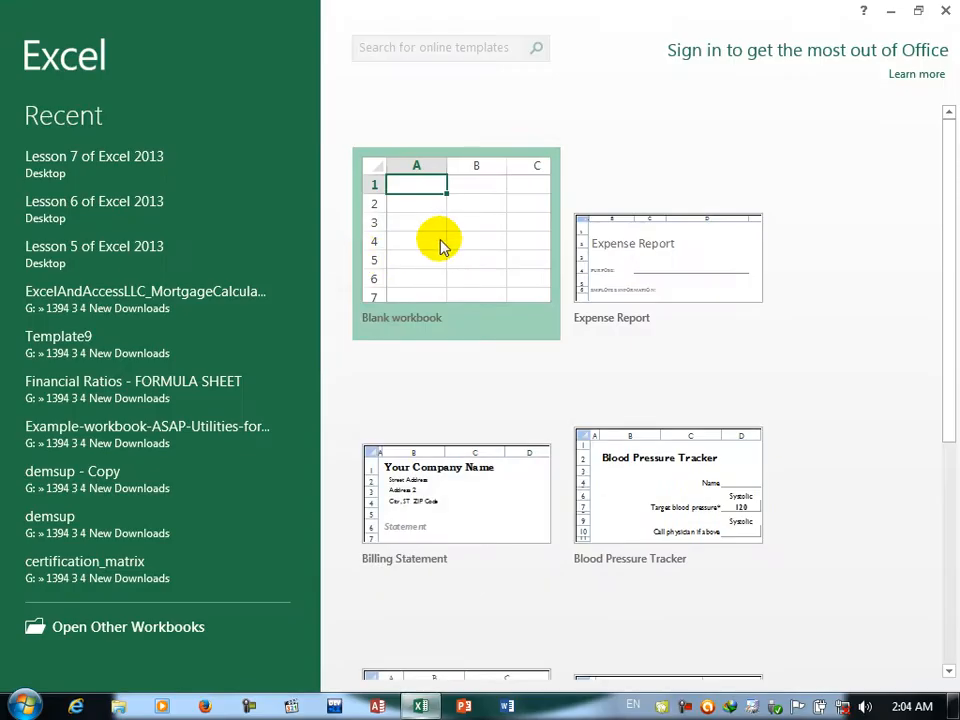
{"action": "left_click", "coordinate": [443, 245]}
{"action": "left_click", "coordinate": [441, 242]}
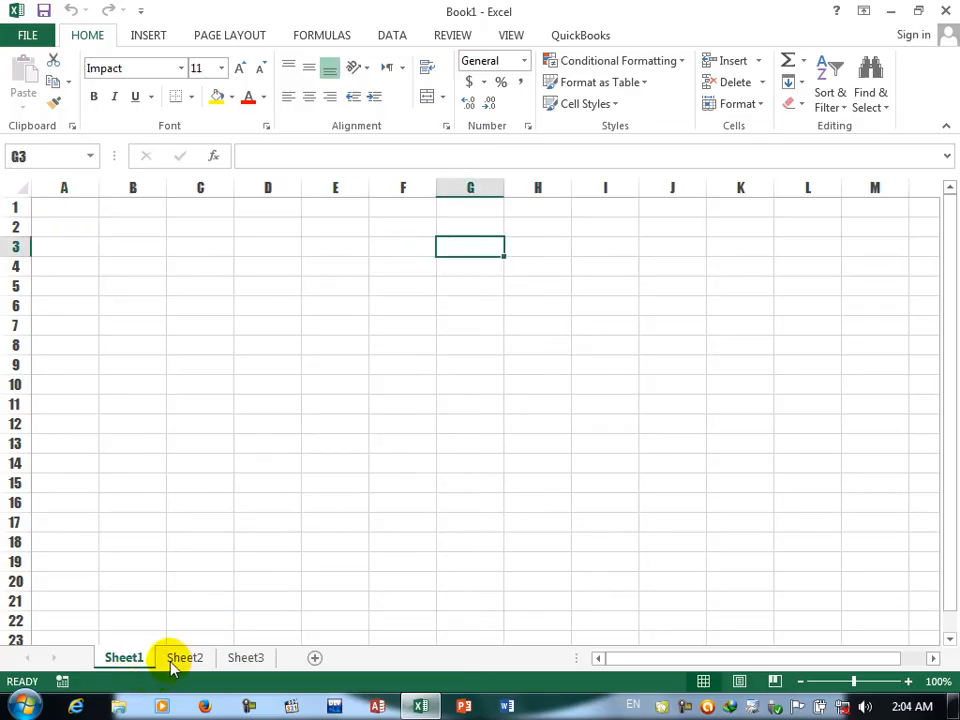
View Sheet2 and Sheet3 of the new workbook, and return to Sheet1.
{"action": "left_click", "coordinate": [185, 658]}
{"action": "left_click", "coordinate": [250, 660]}
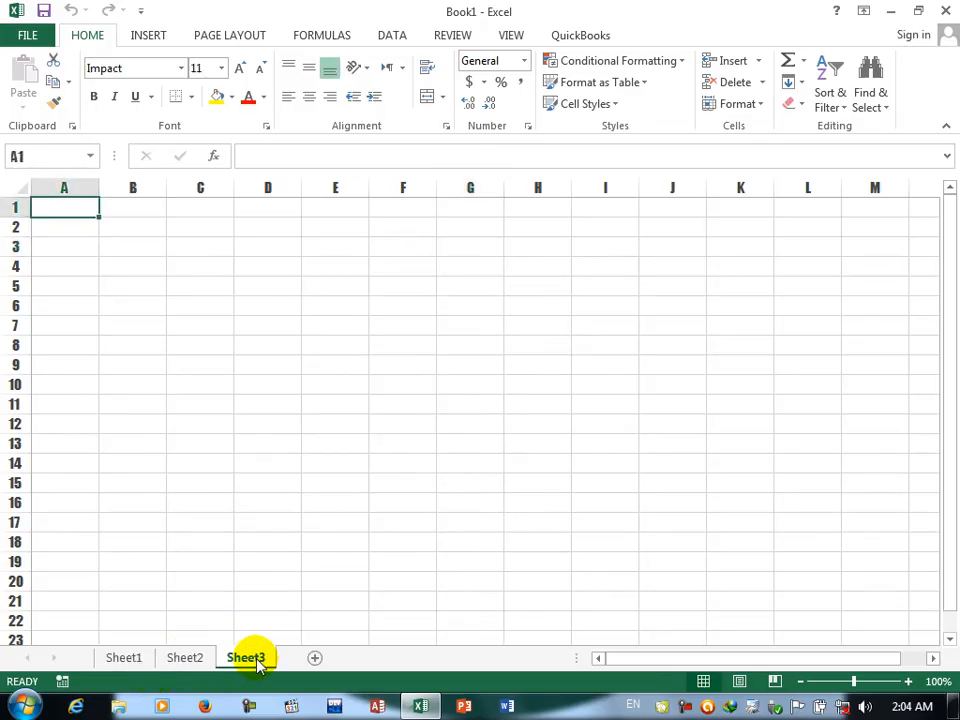
{"action": "left_click", "coordinate": [128, 658]}
Try 100 as the number of sheets for new workbooks in the General options, and discard the change.
{"action": "left_click", "coordinate": [24, 40]}
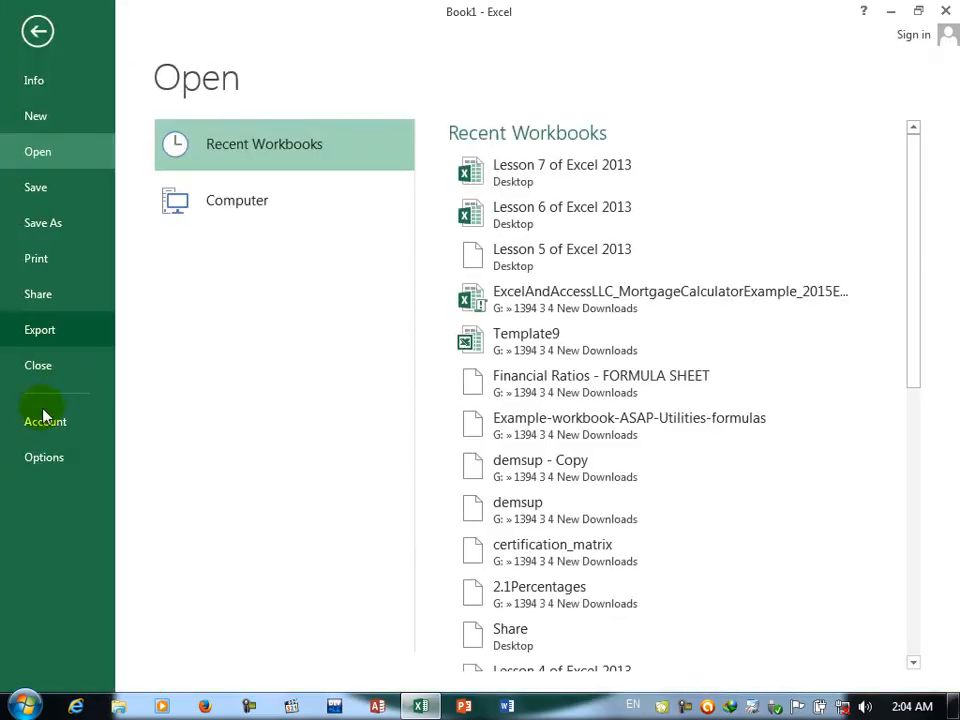
{"action": "left_click", "coordinate": [32, 456]}
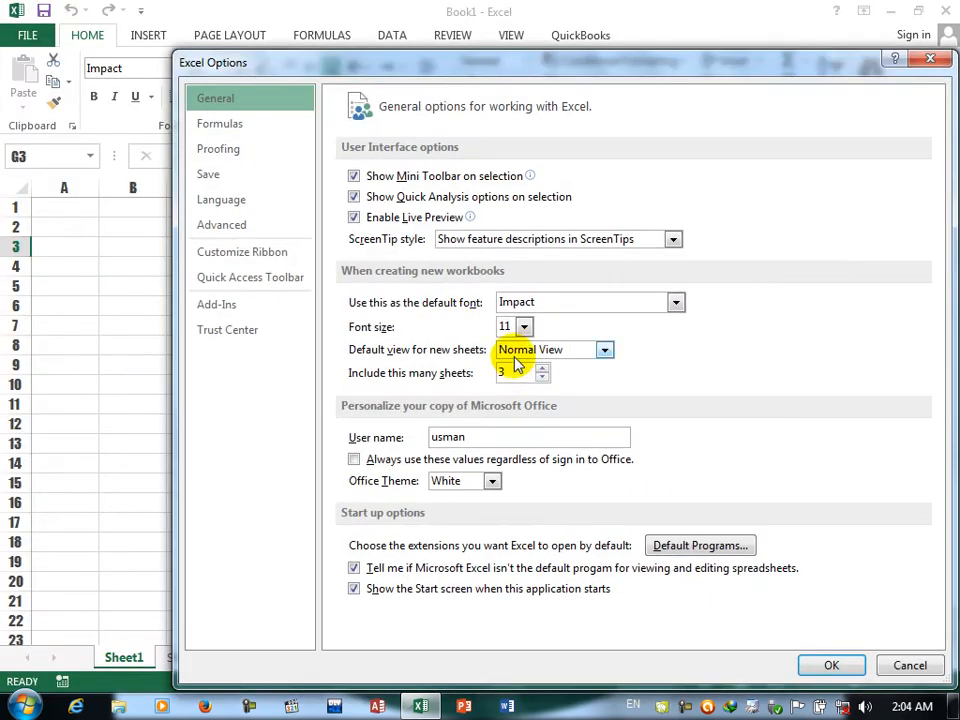
{"action": "left_click", "coordinate": [516, 372]}
{"action": "type", "text": "100"}
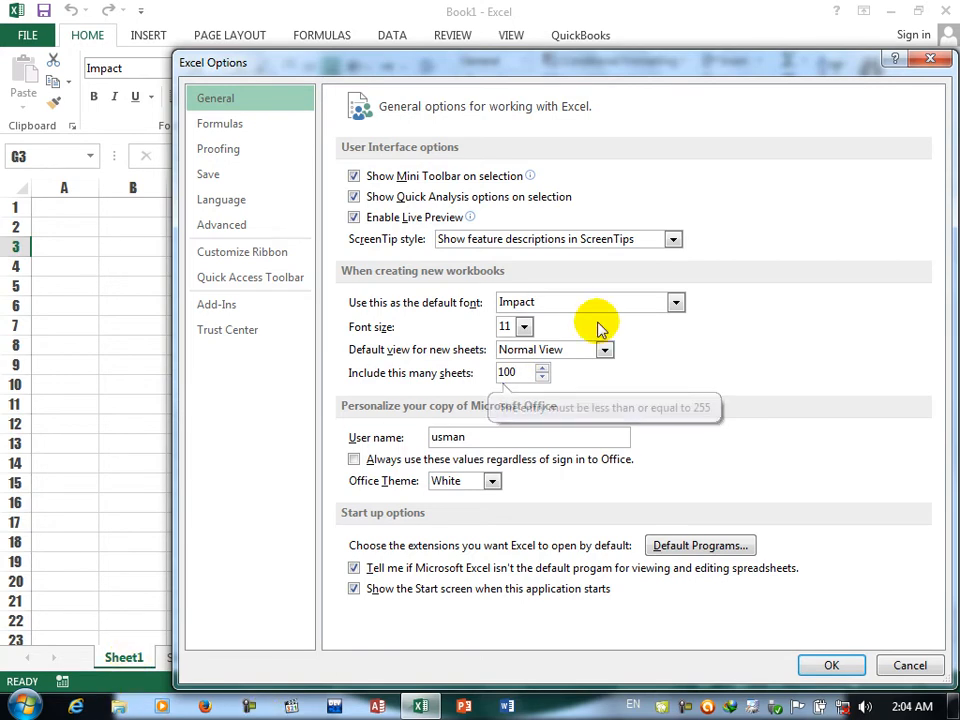
{"action": "left_click", "coordinate": [929, 58]}
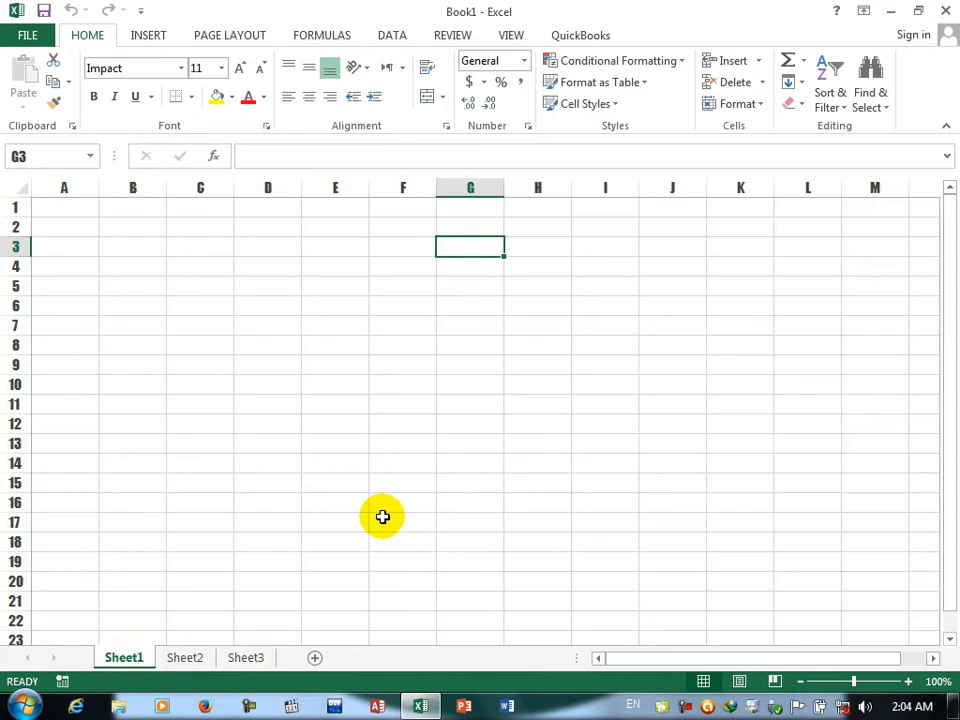
Insert a new blank worksheet before Sheet1.
{"action": "right_click", "coordinate": [112, 666]}
{"action": "left_click", "coordinate": [171, 441]}
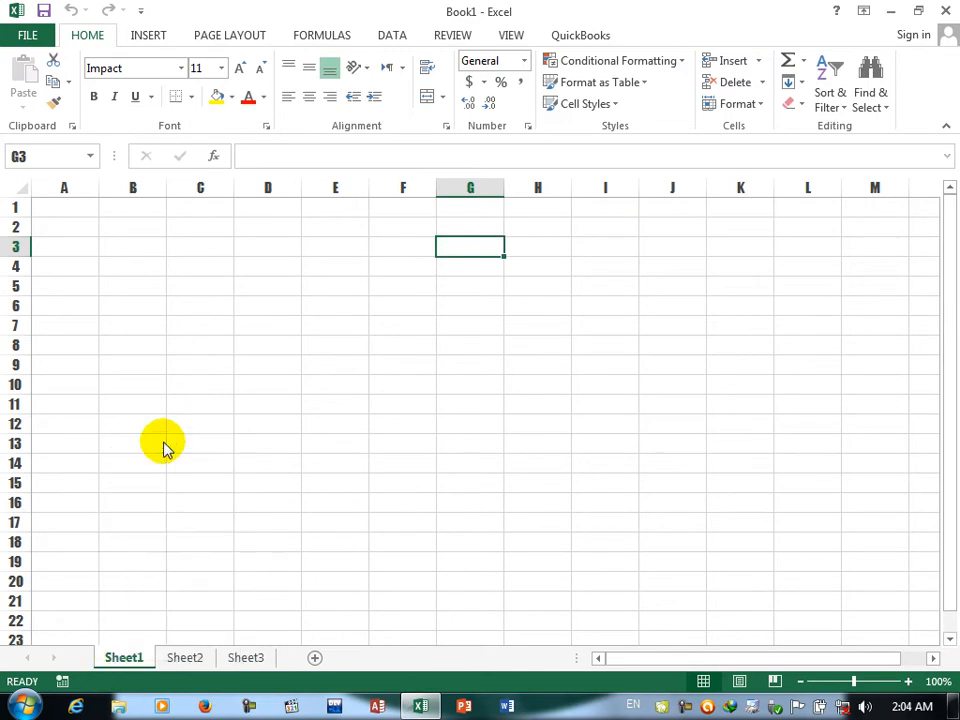
{"action": "left_click", "coordinate": [440, 590]}
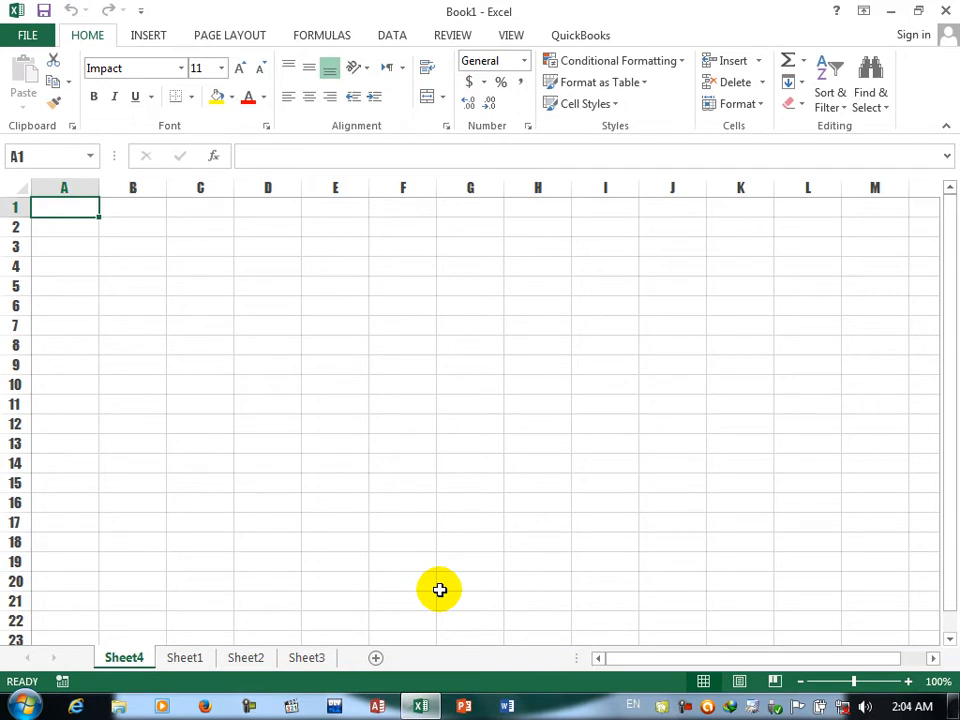
Set the number of sheets included in new workbooks to 1 in the General options and apply it.
{"action": "left_click", "coordinate": [28, 33]}
{"action": "left_click", "coordinate": [68, 470]}
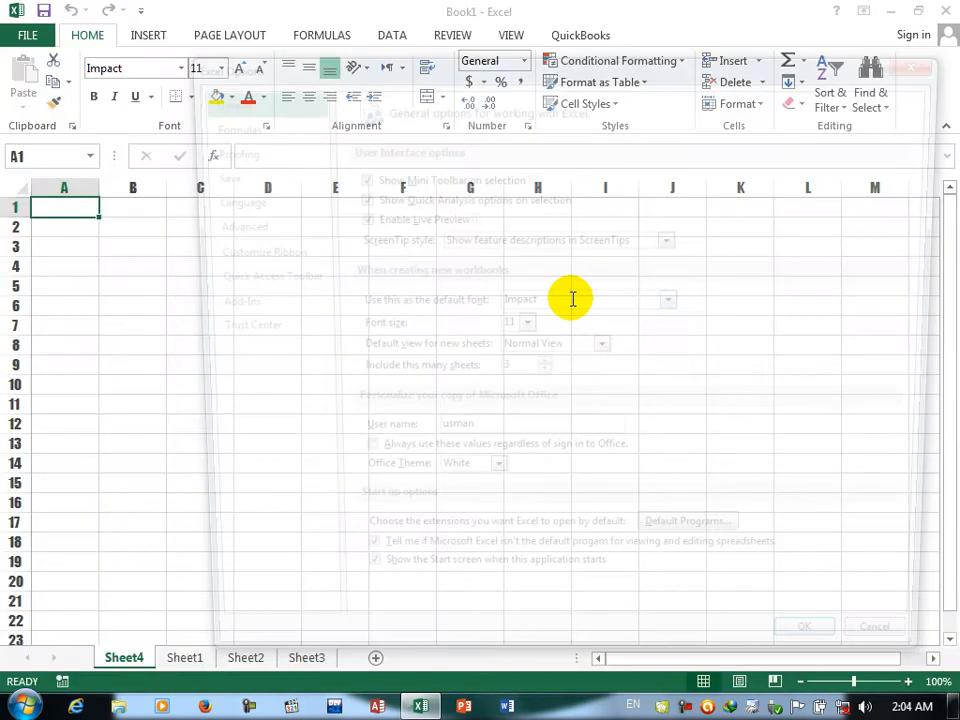
{"action": "left_click_drag", "start_coordinate": [525, 371], "coordinate": [476, 373]}
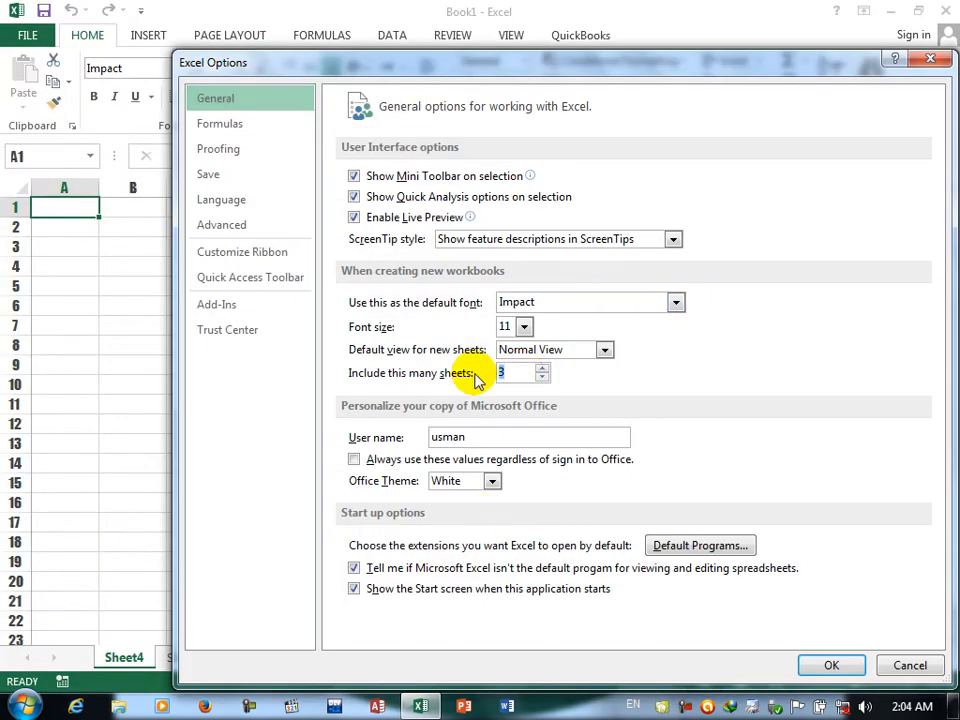
{"action": "type", "text": "1"}
{"action": "left_click", "coordinate": [832, 665]}
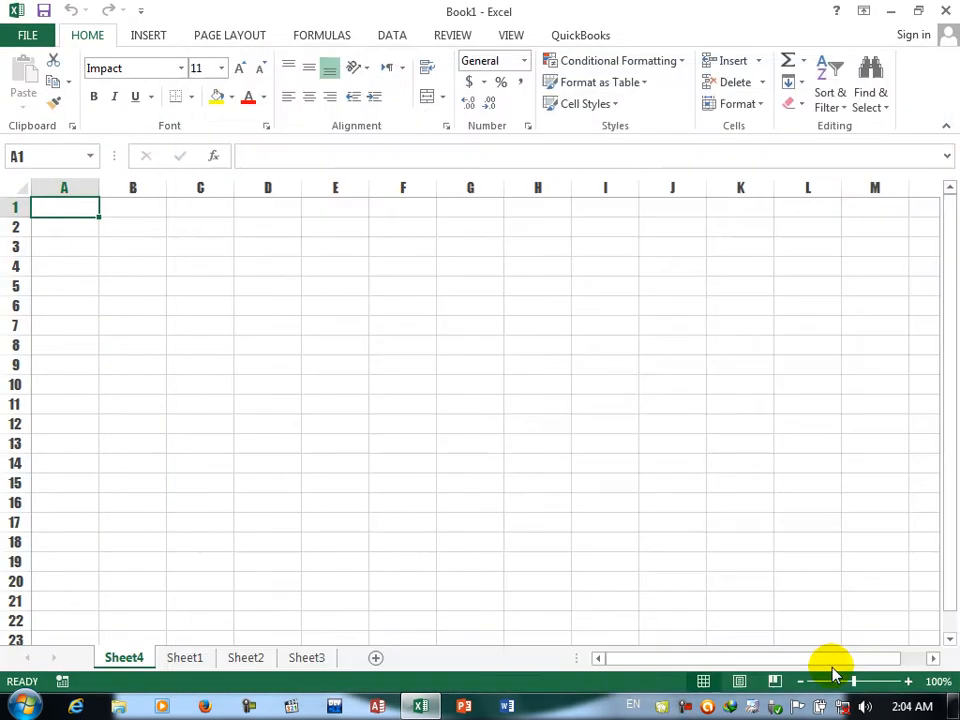
Replace the user name in the General options with another person's name and apply it.
{"action": "left_click", "coordinate": [24, 37]}
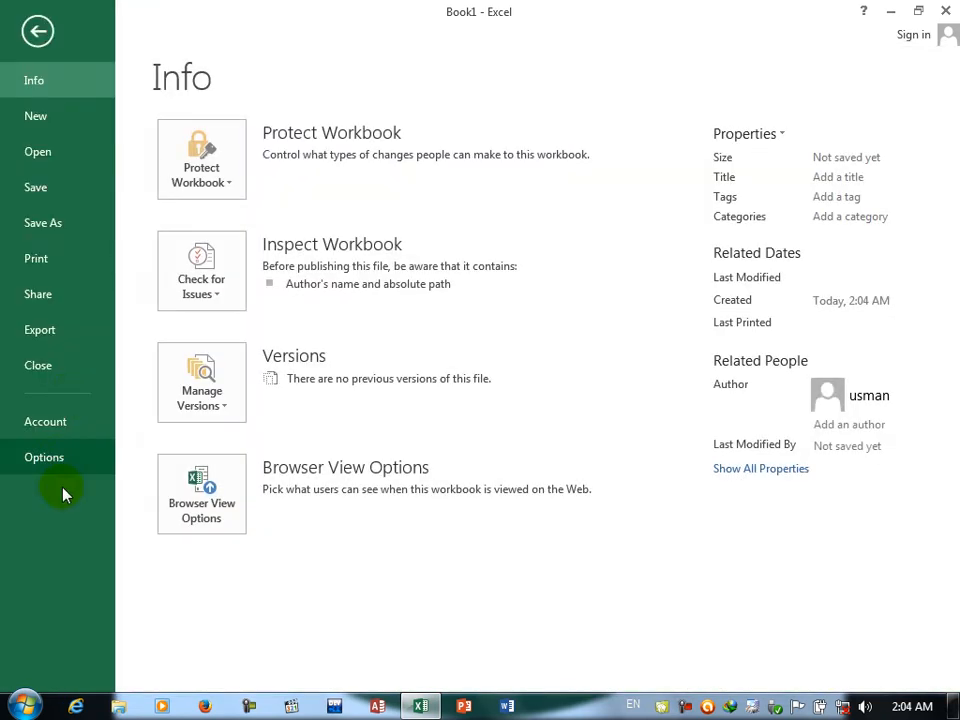
{"action": "left_click", "coordinate": [60, 459]}
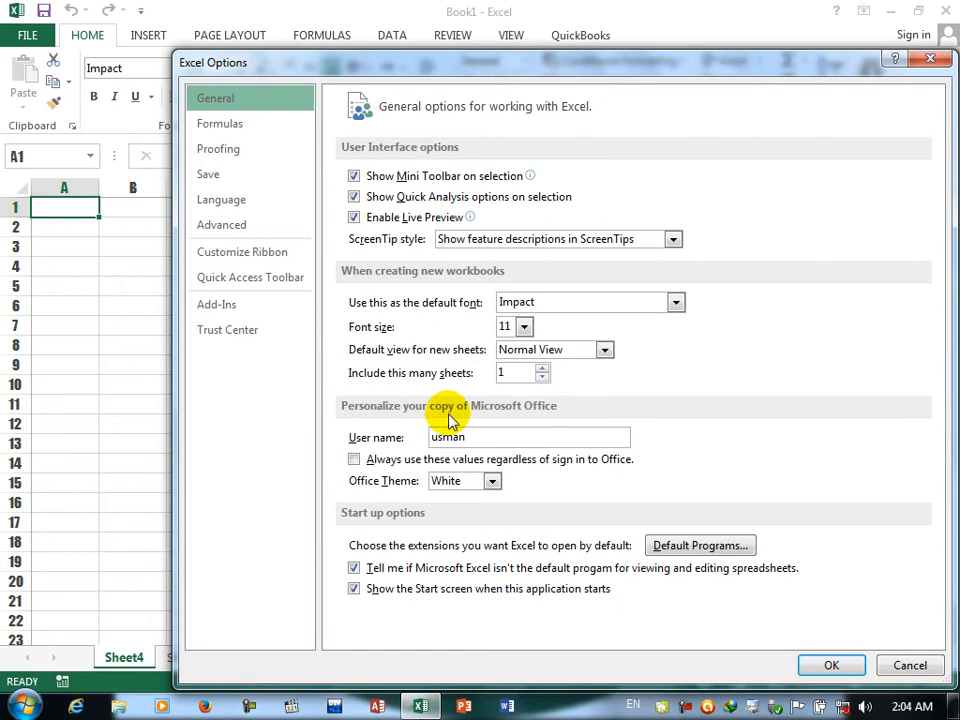
{"action": "left_click_drag", "start_coordinate": [458, 436], "coordinate": [390, 452]}
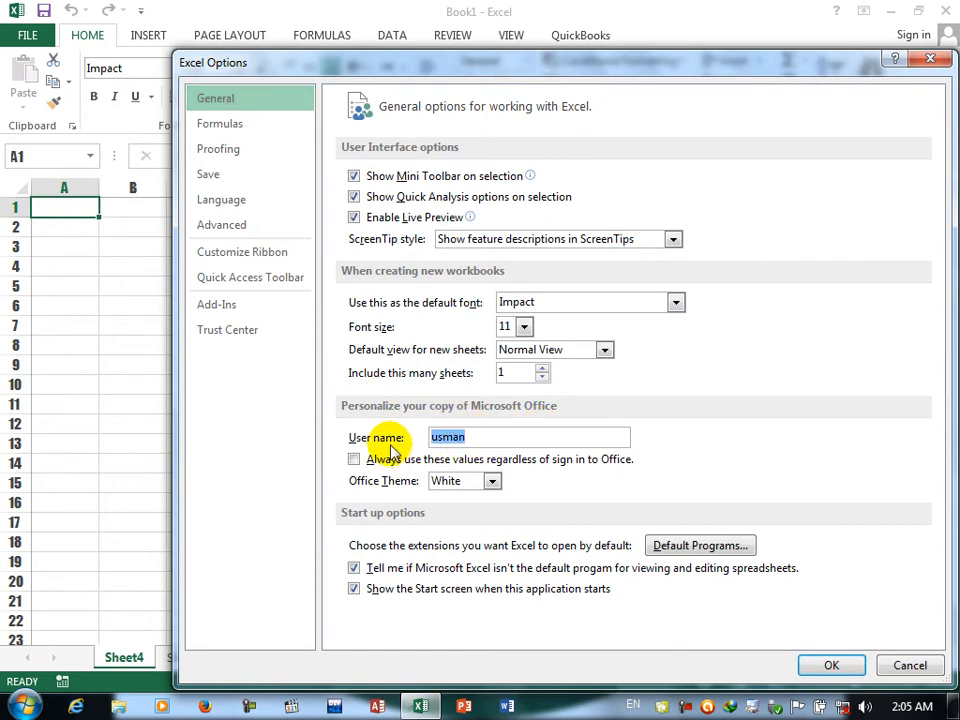
{"action": "type", "text": "YamaKha"}
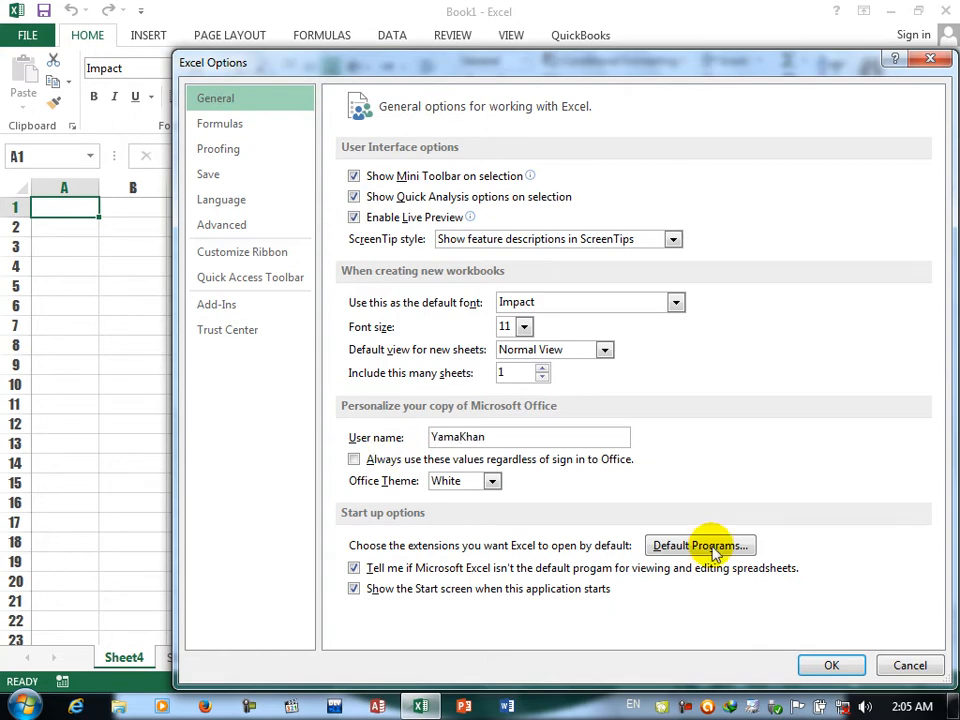
{"action": "left_click", "coordinate": [830, 665]}
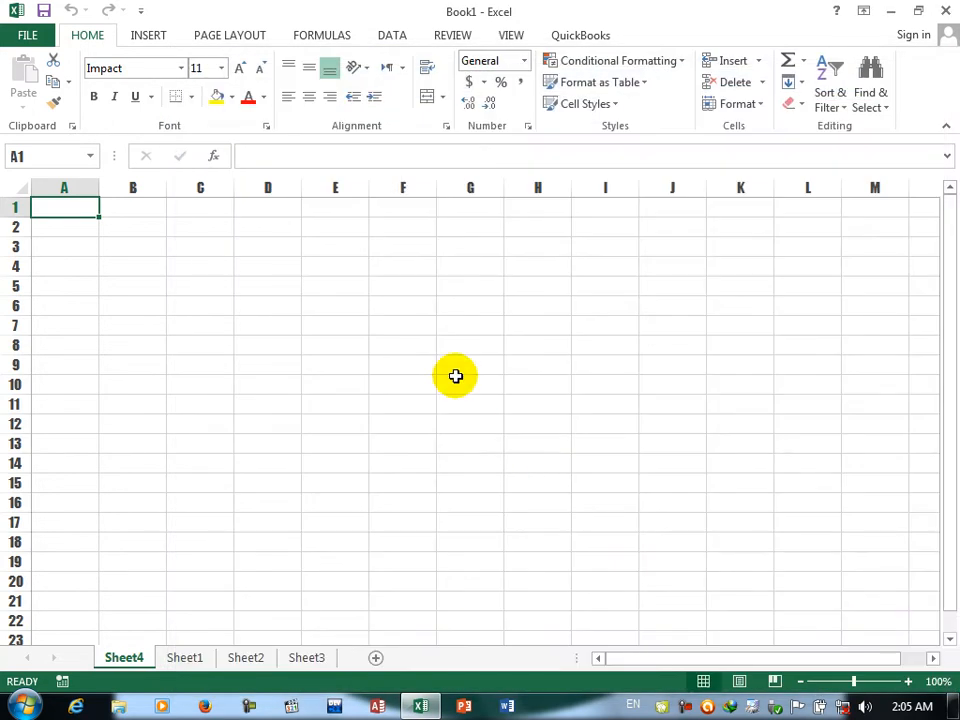
Insert a comment on cell F8 and highlight the author name in it, leaving the comment text empty.
{"action": "left_click", "coordinate": [416, 346]}
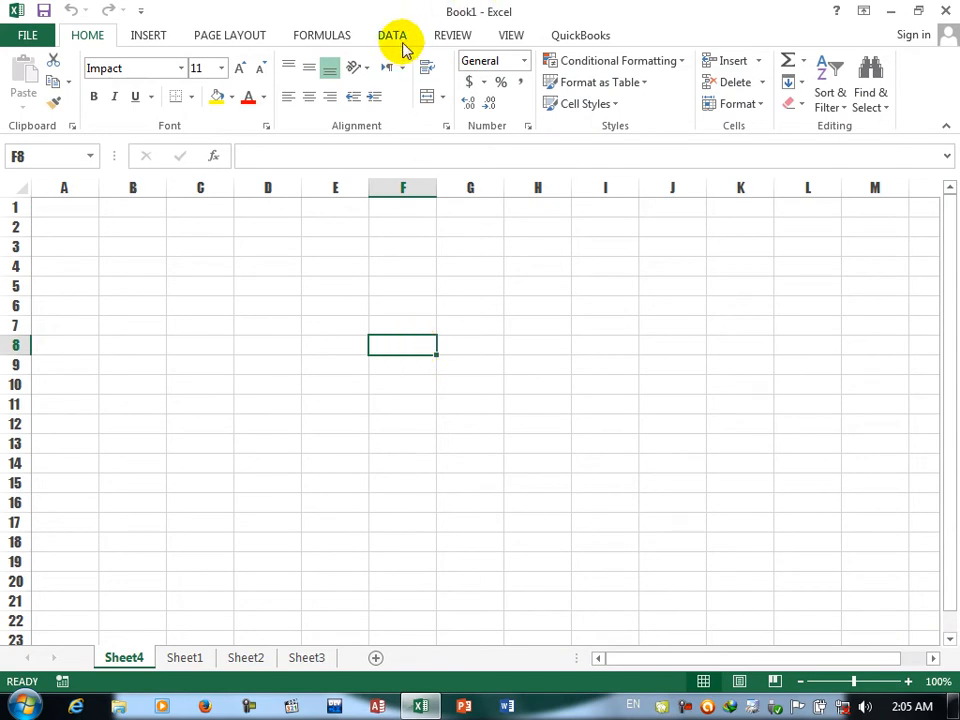
{"action": "left_click", "coordinate": [452, 36]}
{"action": "left_click", "coordinate": [240, 85]}
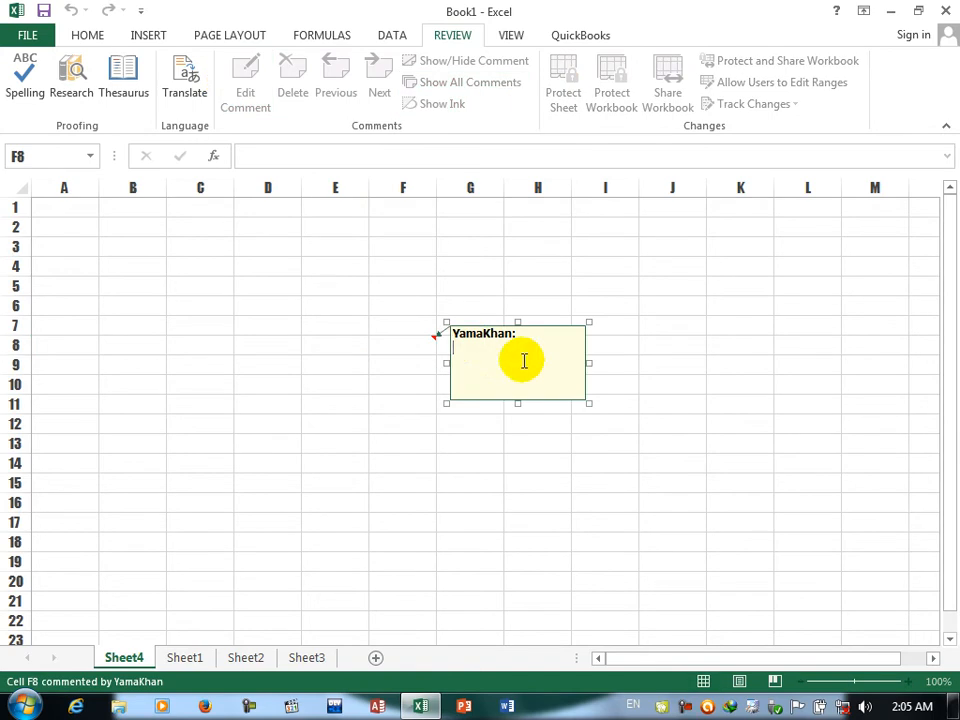
{"action": "left_click_drag", "start_coordinate": [457, 337], "coordinate": [506, 335]}
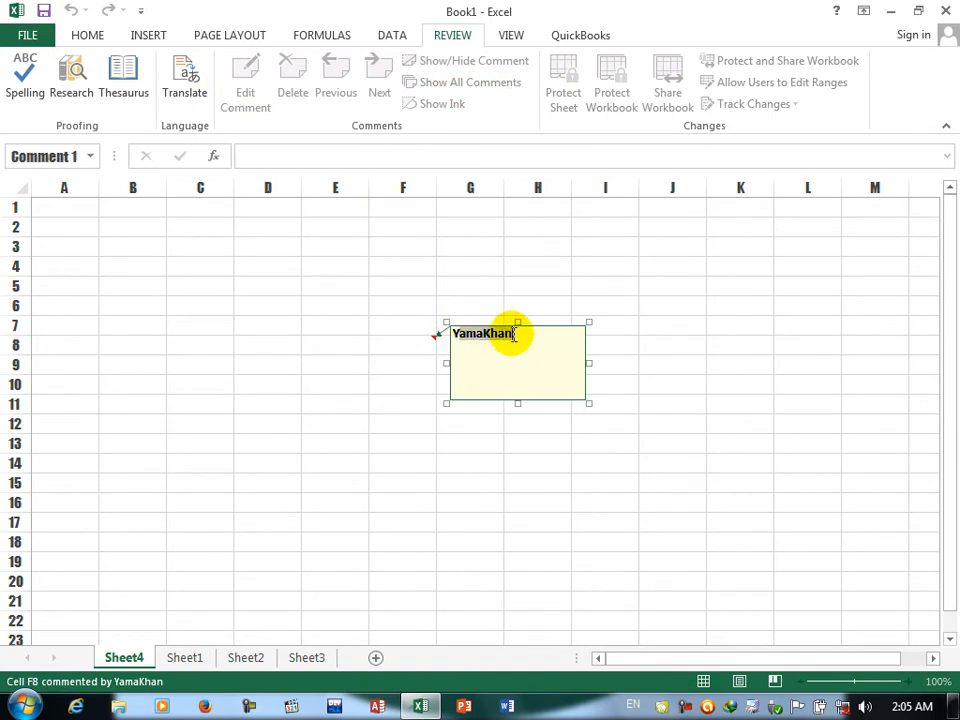
{"action": "left_click", "coordinate": [351, 426]}
Change the user name back in the General options and turn on always using these values regardless of sign in to Office.
{"action": "left_click", "coordinate": [22, 33]}
{"action": "left_click", "coordinate": [75, 455]}
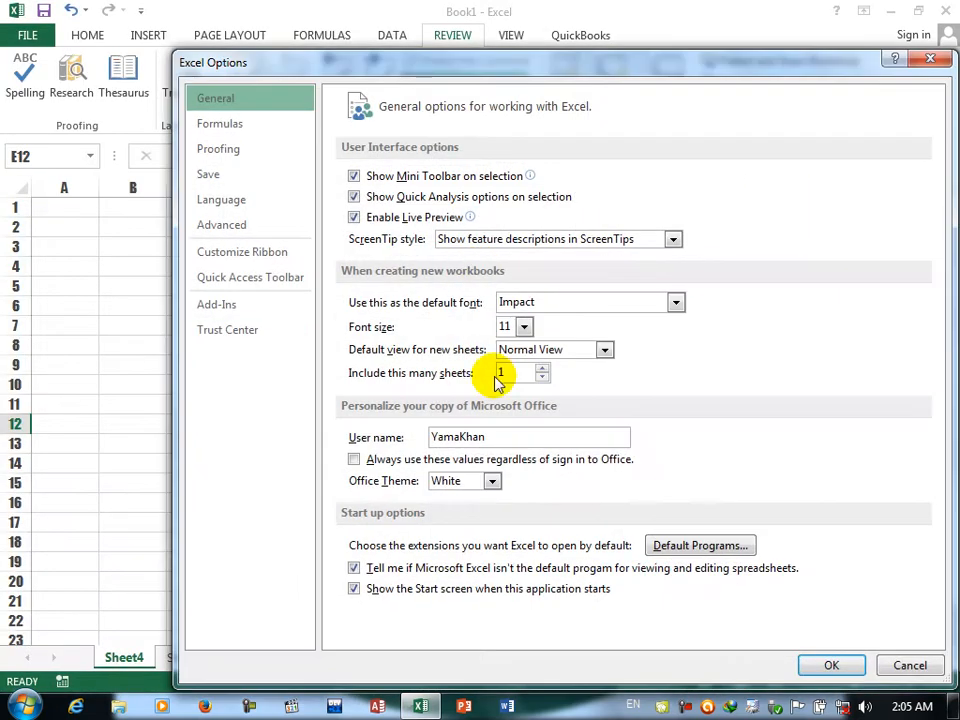
{"action": "double_click", "coordinate": [482, 437]}
{"action": "key", "text": "BackSpace"}
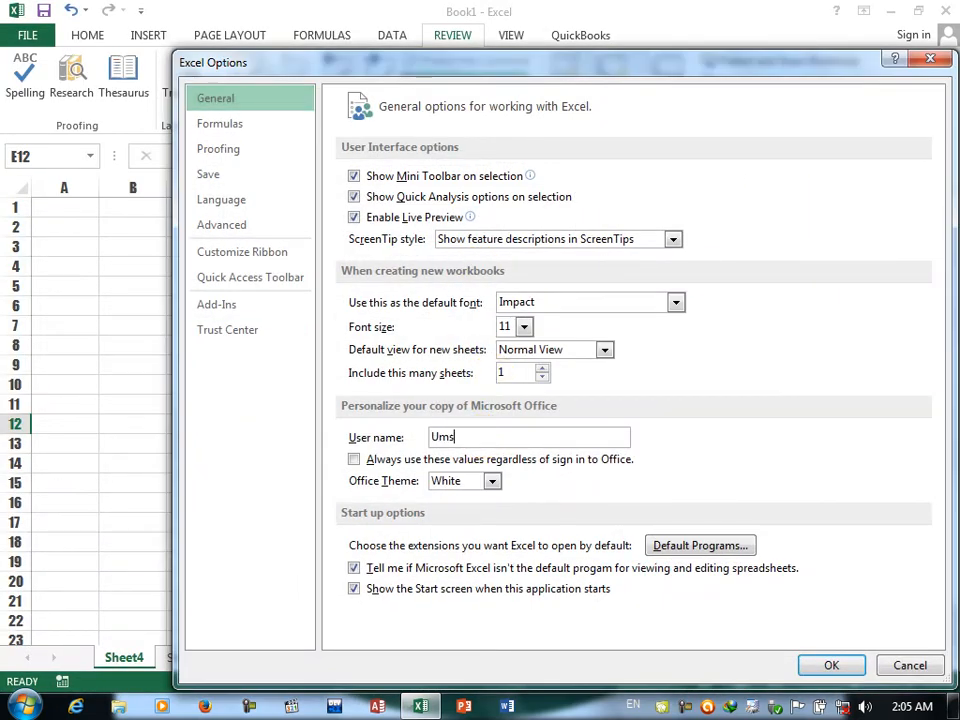
{"action": "type", "text": "Usman"}
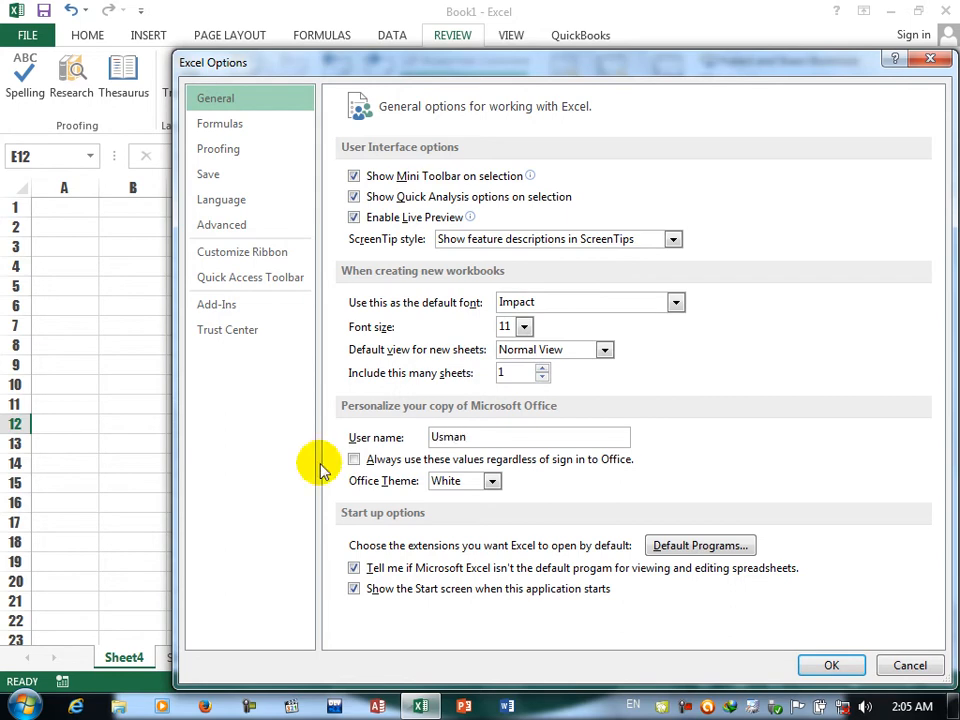
{"action": "left_click", "coordinate": [391, 462]}
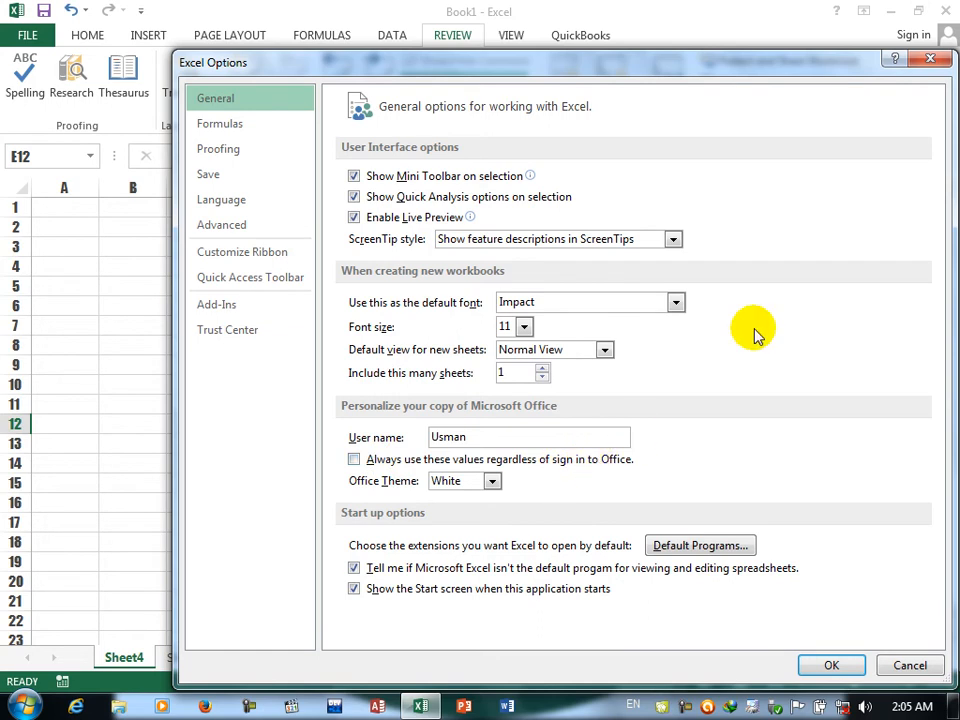
{"action": "left_click_drag", "start_coordinate": [680, 66], "coordinate": [499, 110]}
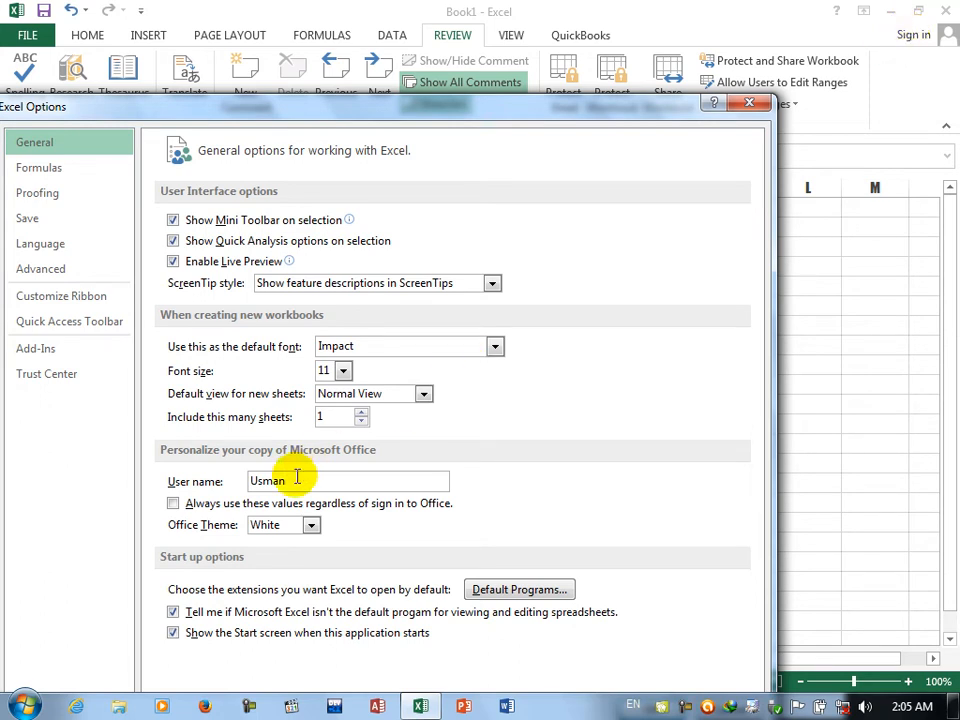
{"action": "left_click_drag", "start_coordinate": [285, 481], "coordinate": [242, 481]}
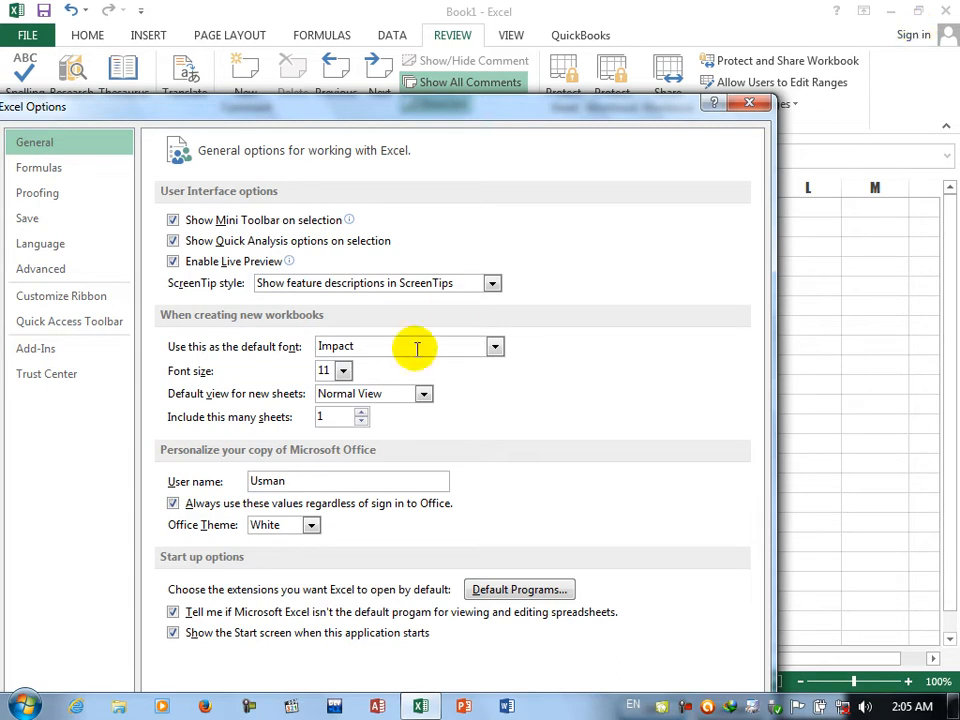
Set the Office Theme to Light Gray in the General options and apply it.
{"action": "left_click", "coordinate": [281, 527]}
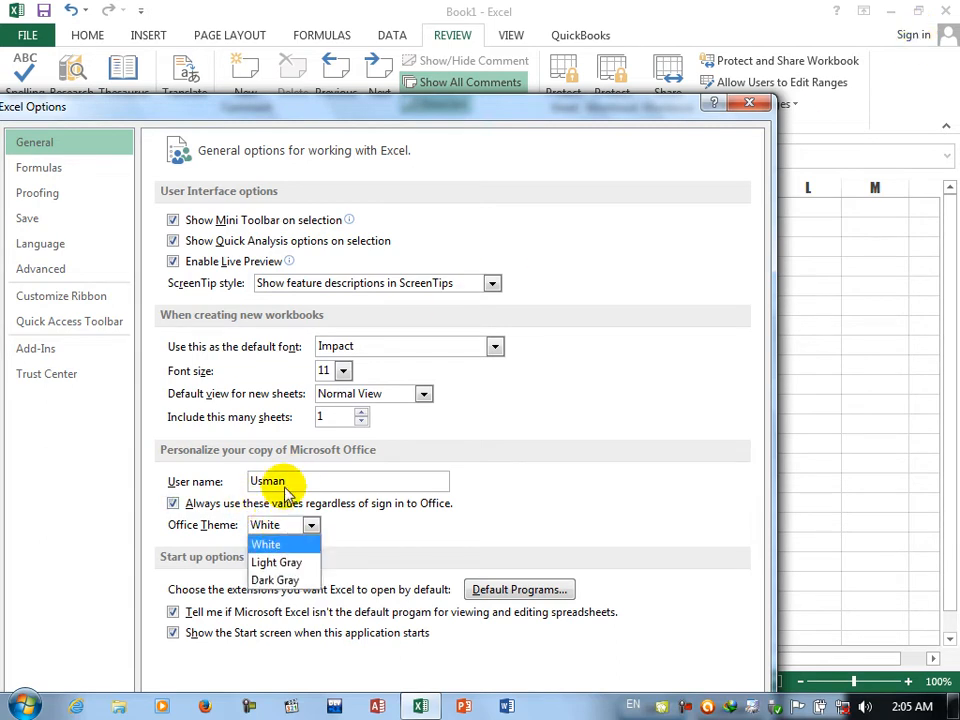
{"action": "left_click", "coordinate": [338, 122]}
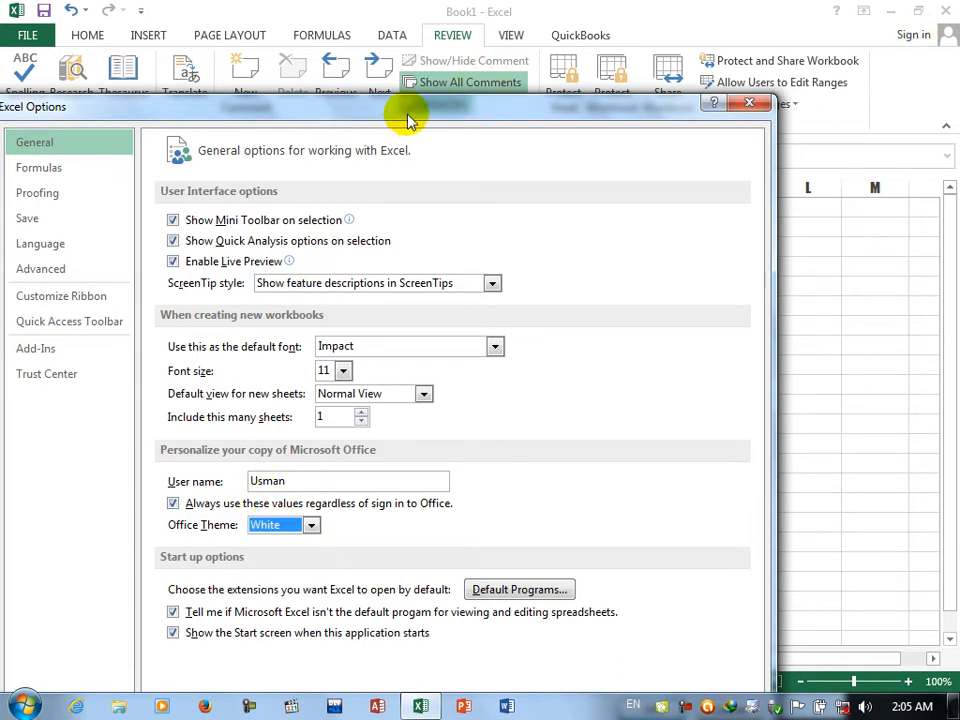
{"action": "left_click_drag", "start_coordinate": [407, 118], "coordinate": [521, 77]}
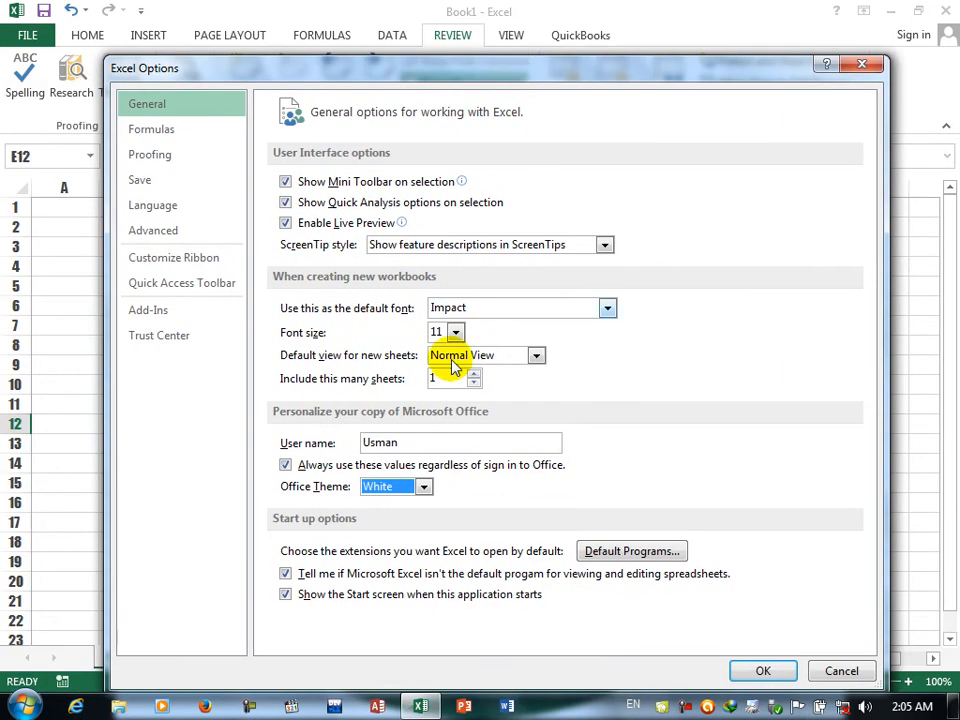
{"action": "left_click", "coordinate": [423, 487]}
{"action": "left_click", "coordinate": [385, 524]}
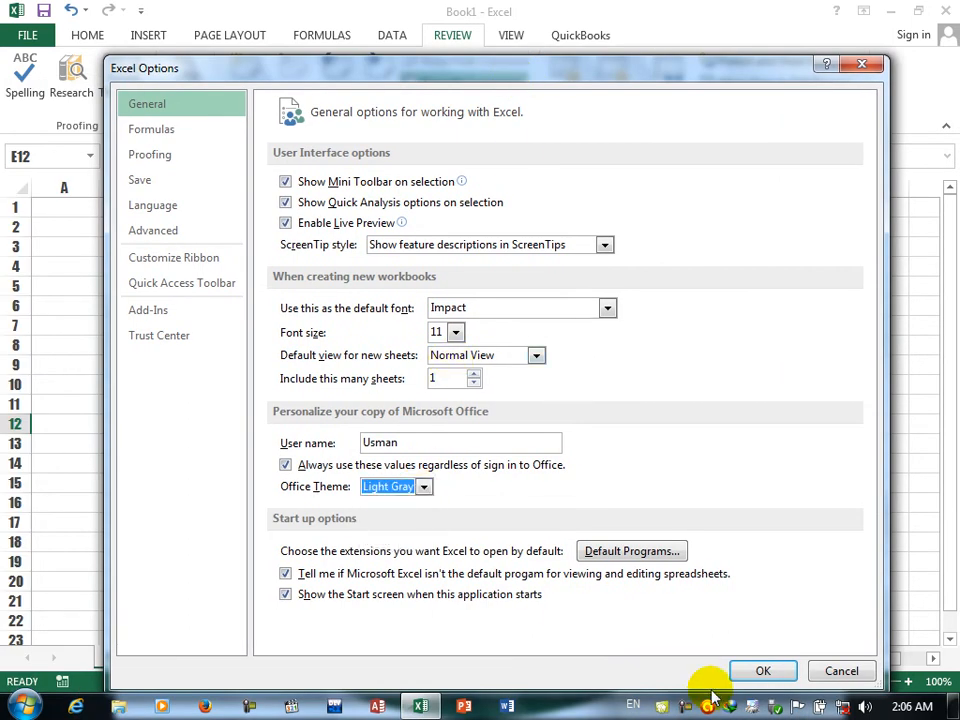
{"action": "left_click", "coordinate": [763, 671]}
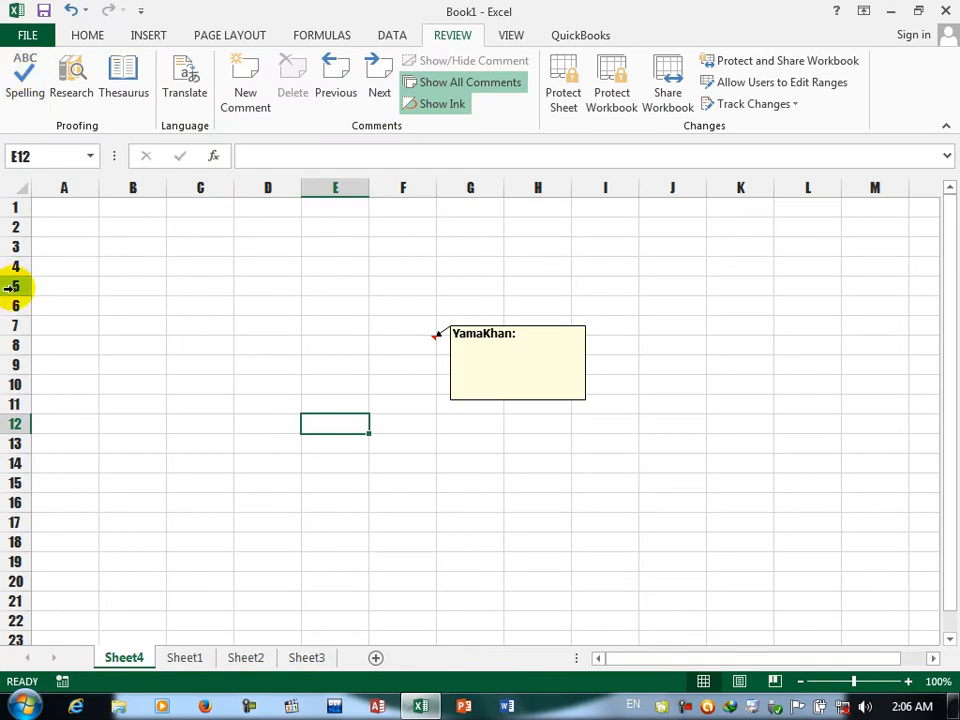
Switch the Office Theme to Dark Gray in the General options and apply it.
{"action": "left_click", "coordinate": [24, 35]}
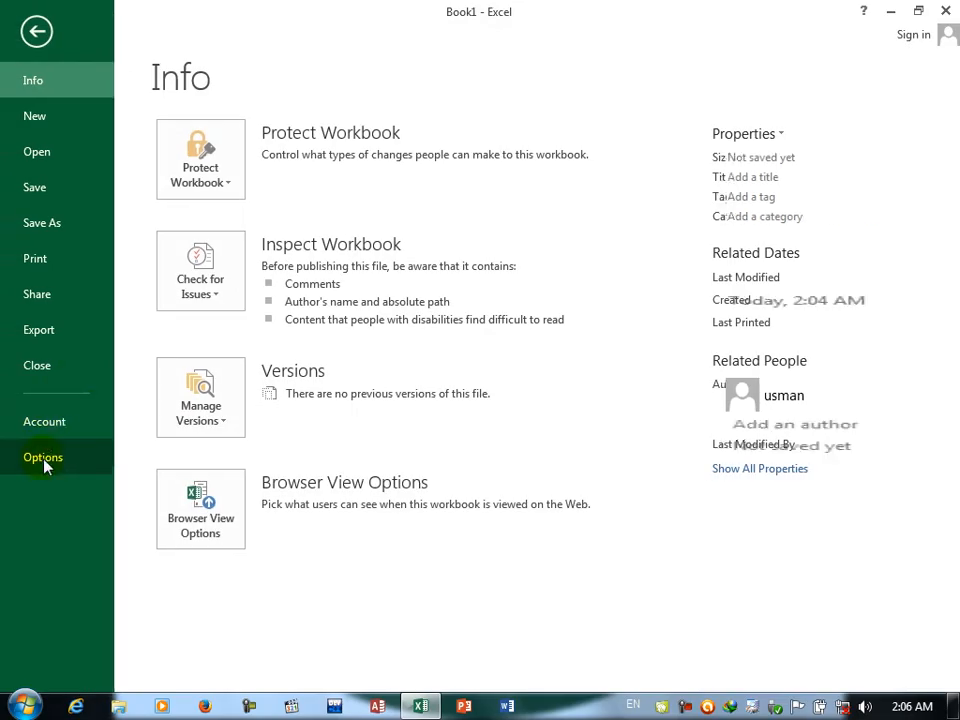
{"action": "left_click", "coordinate": [32, 458]}
{"action": "left_click", "coordinate": [423, 481]}
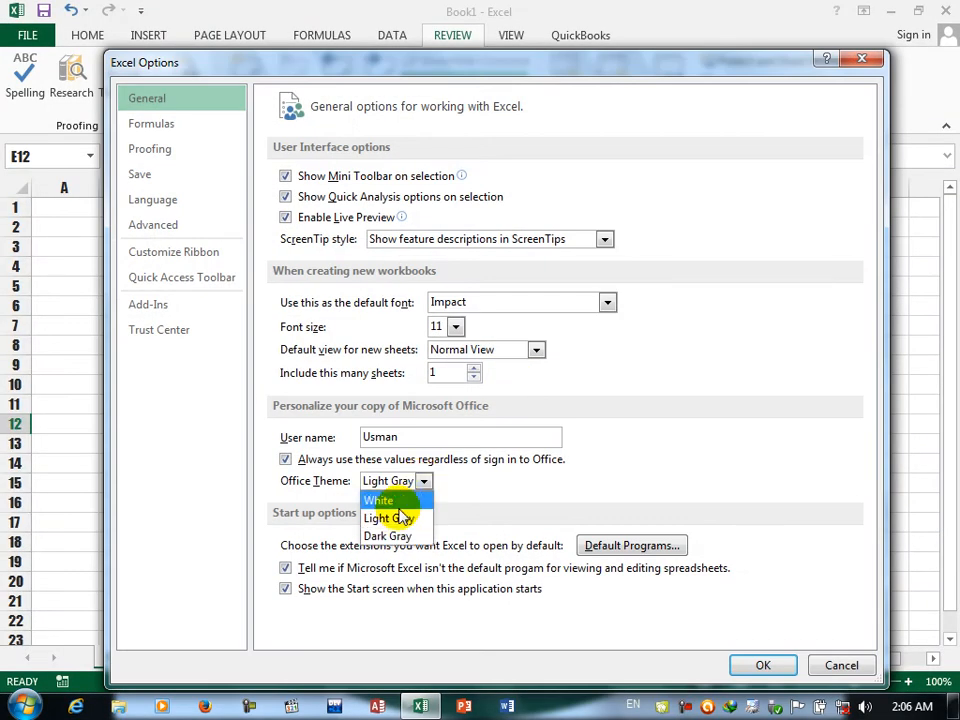
{"action": "left_click", "coordinate": [397, 537]}
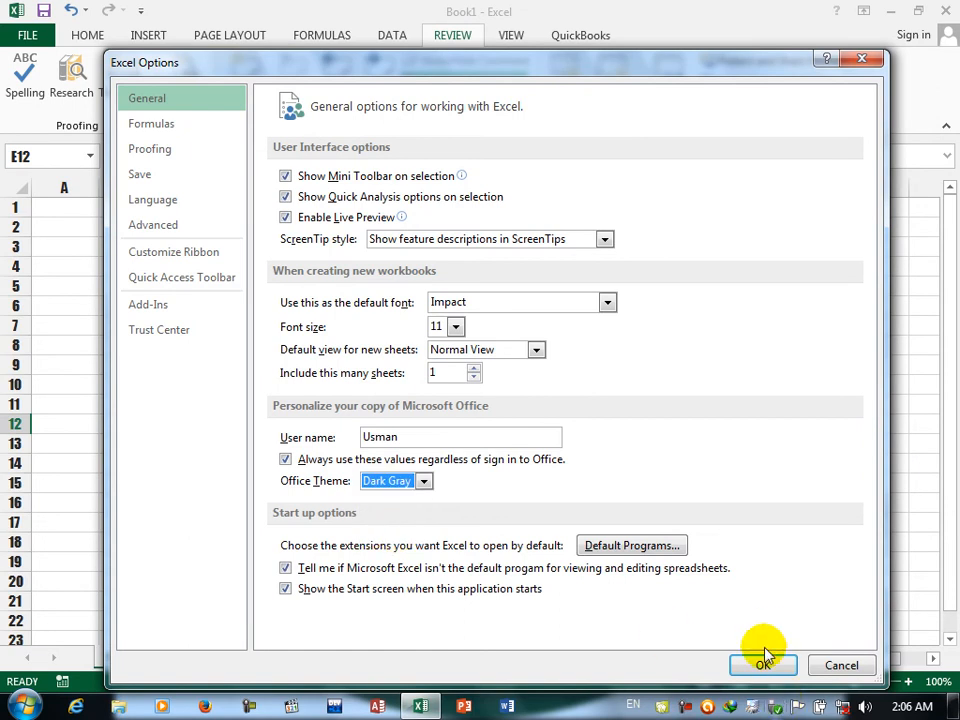
{"action": "left_click", "coordinate": [763, 665]}
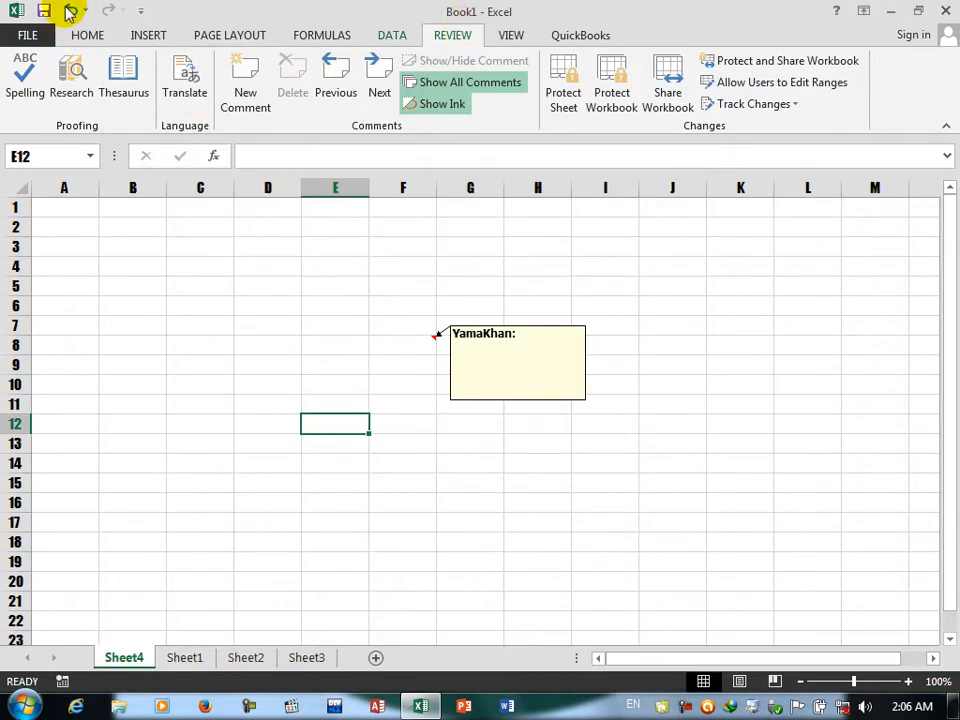
Set the Office Theme to White from the Account page and return to the worksheet.
{"action": "left_click", "coordinate": [27, 36]}
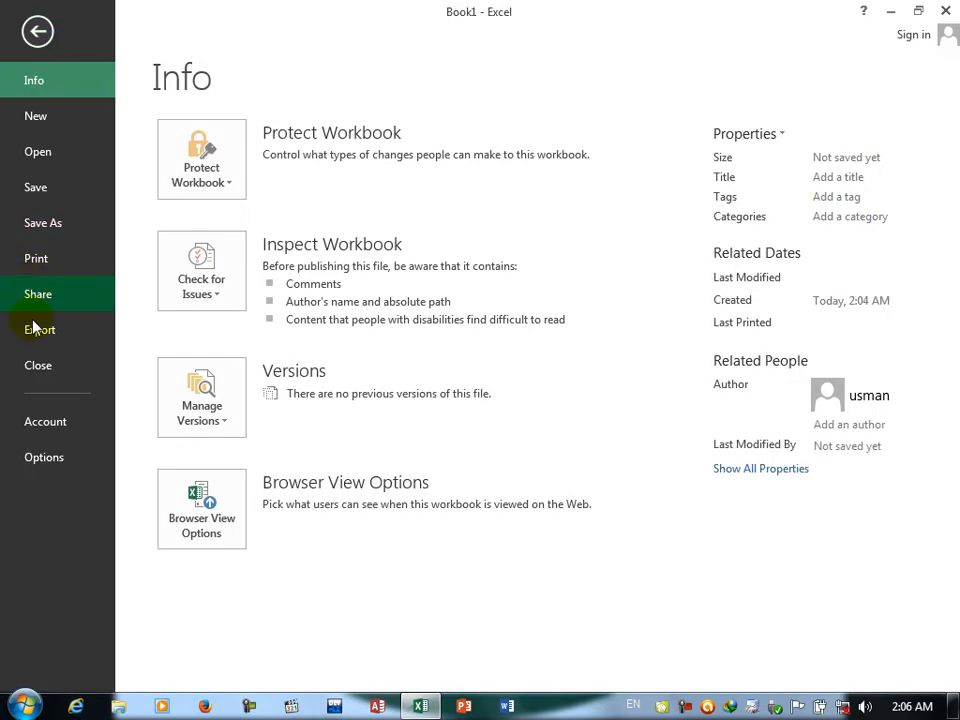
{"action": "left_click", "coordinate": [38, 430]}
{"action": "left_click", "coordinate": [313, 152]}
{"action": "left_click", "coordinate": [250, 170]}
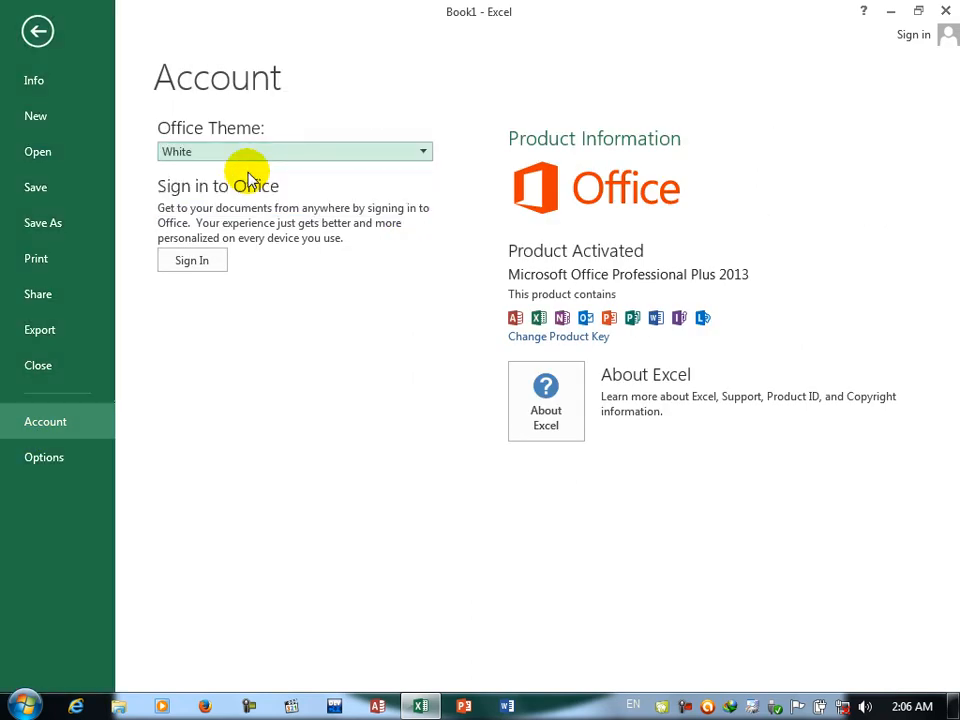
{"action": "left_click", "coordinate": [36, 30]}
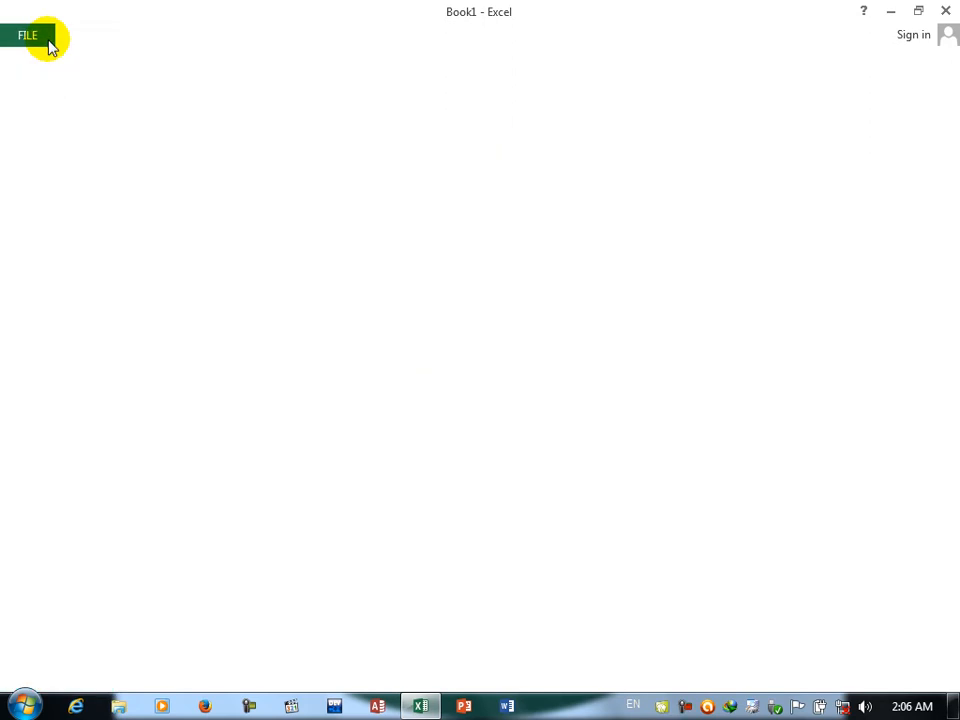
From the start up options, select all file extensions for Excel to open by default and save the program associations.
{"action": "left_click", "coordinate": [24, 36]}
{"action": "left_click", "coordinate": [40, 457]}
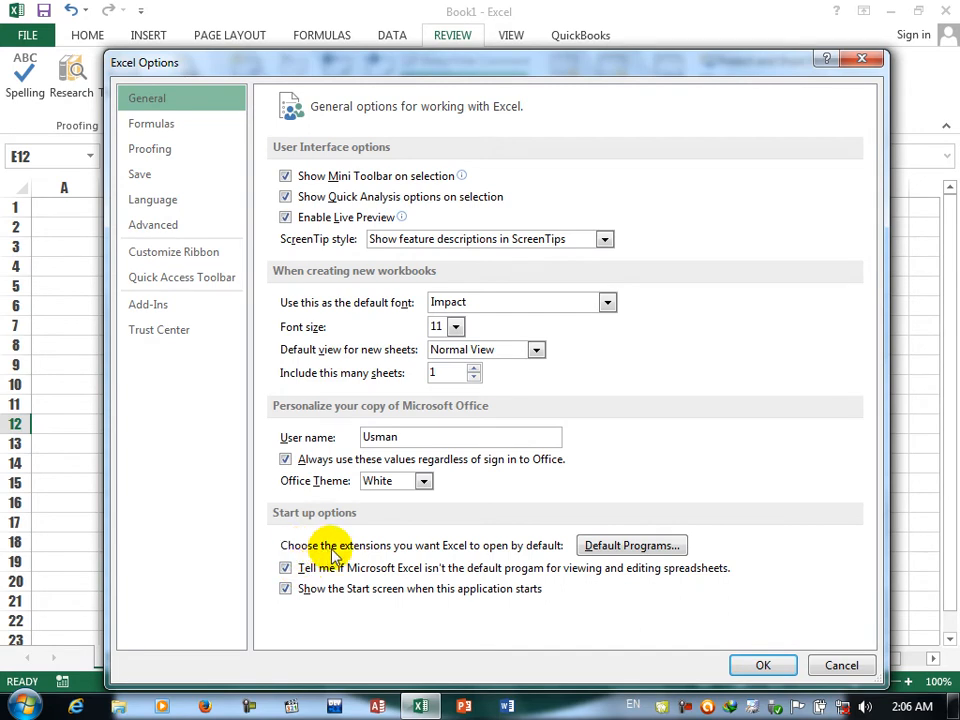
{"action": "left_click", "coordinate": [602, 546]}
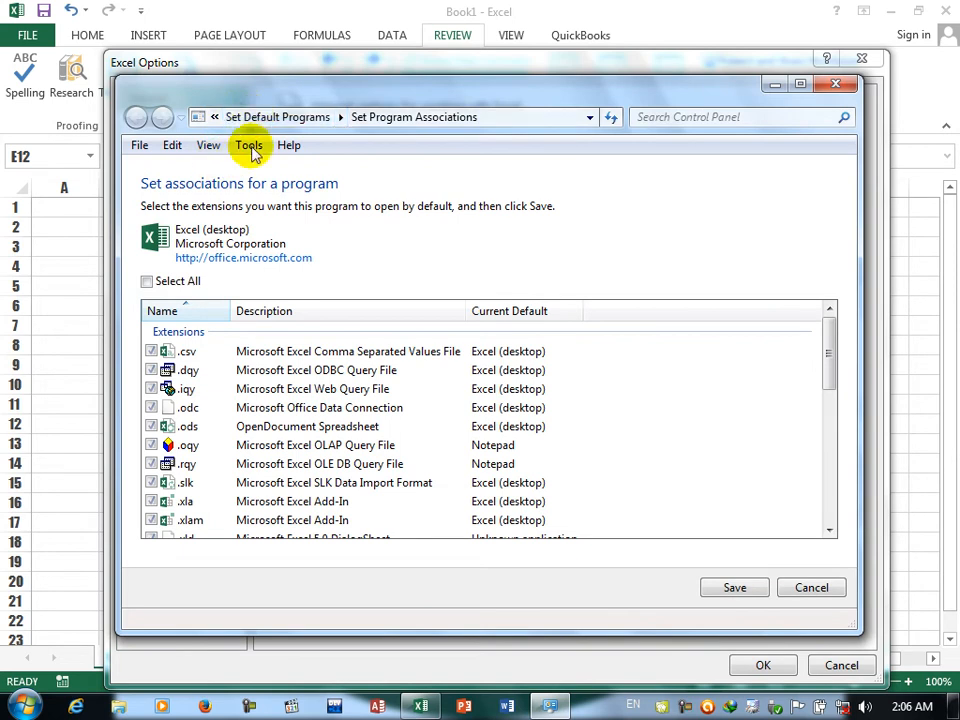
{"action": "left_click", "coordinate": [148, 282]}
{"action": "left_click_drag", "start_coordinate": [827, 317], "coordinate": [833, 365]}
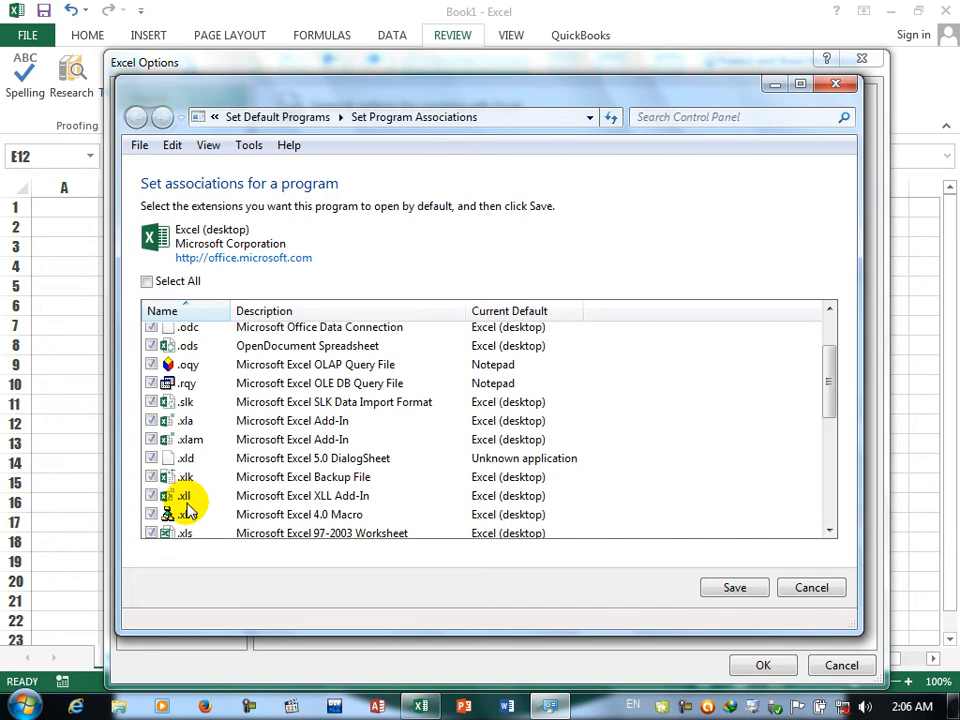
{"action": "left_click_drag", "start_coordinate": [836, 401], "coordinate": [831, 424]}
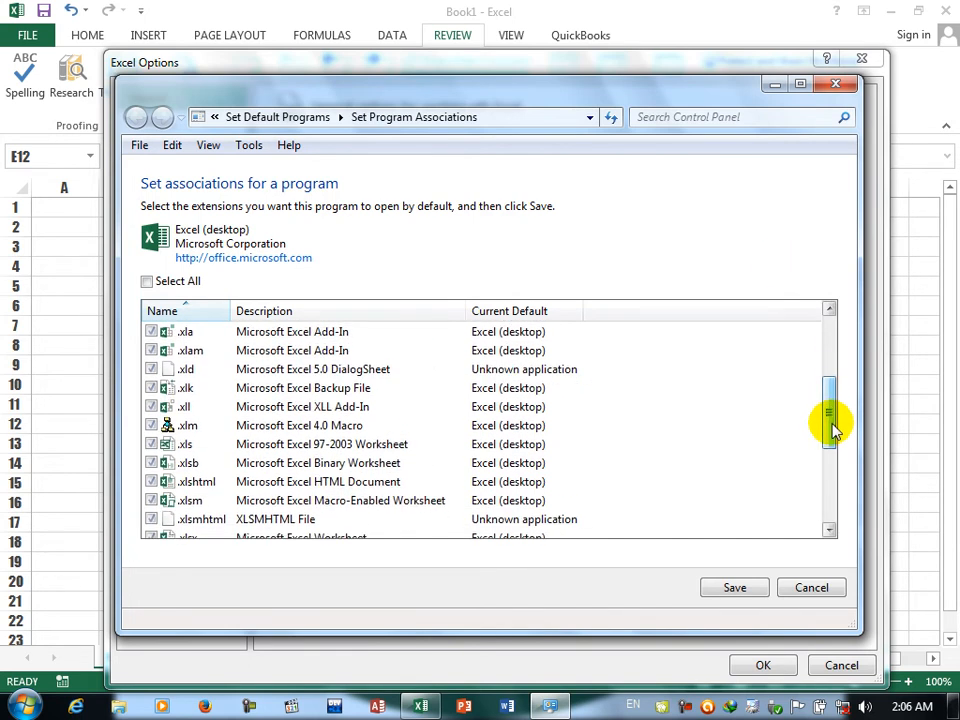
{"action": "left_click", "coordinate": [335, 454]}
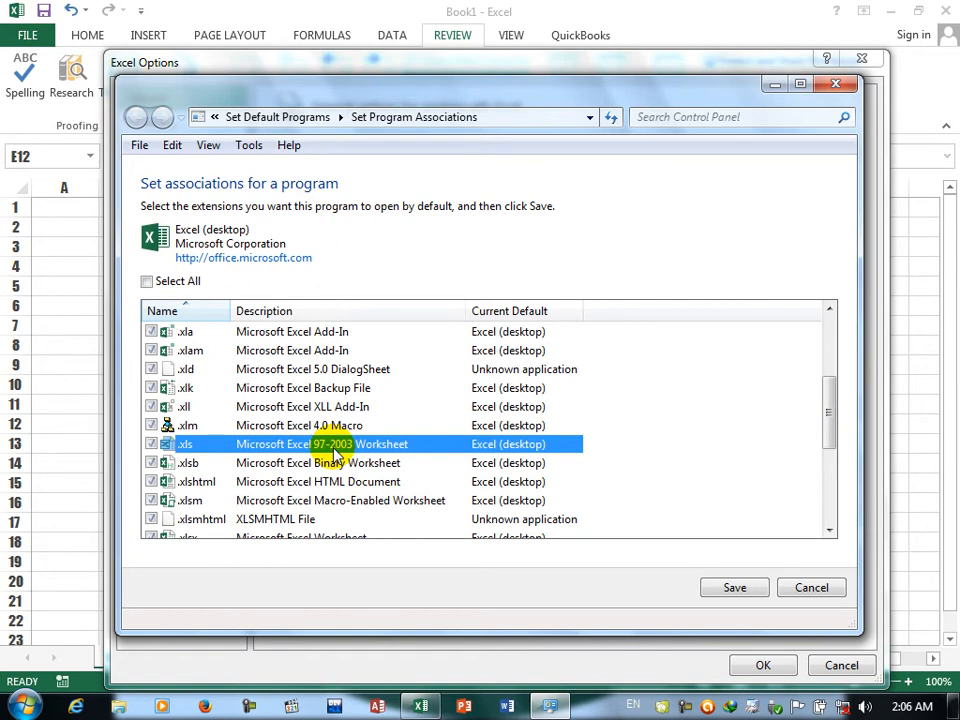
{"action": "left_click", "coordinate": [147, 282]}
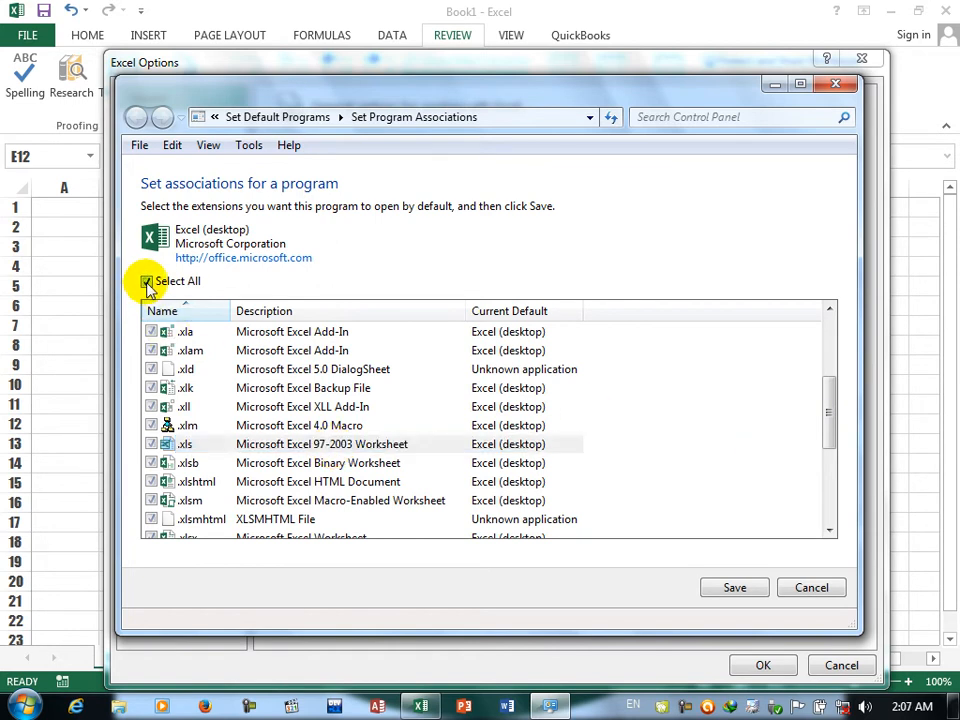
{"action": "left_click", "coordinate": [748, 590]}
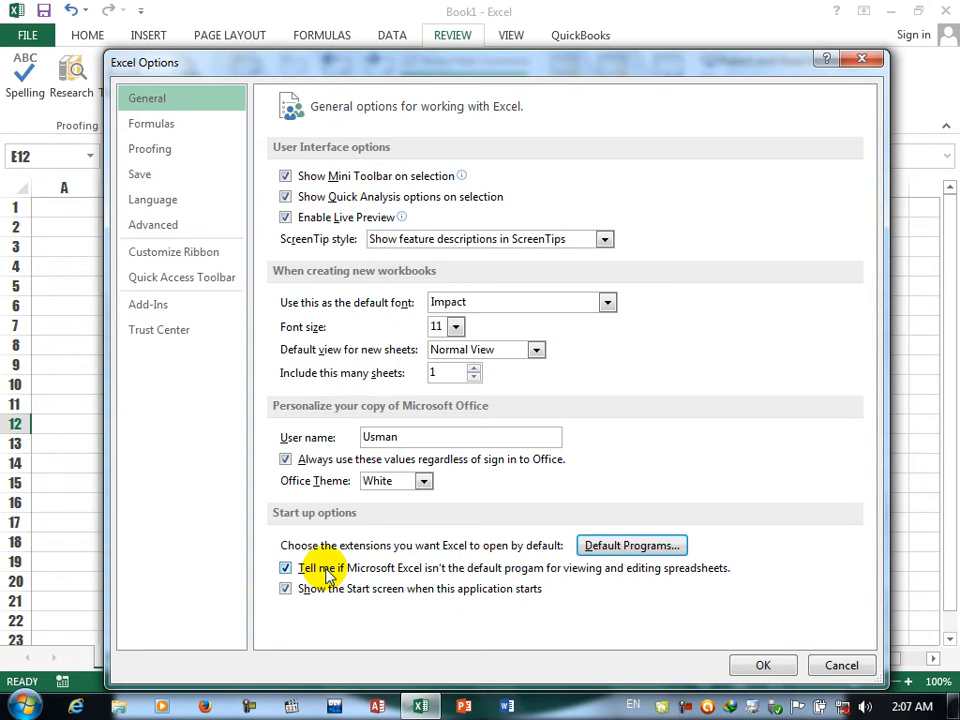
Reopen Excel's default program associations, select all extensions, save them and apply the Excel options.
{"action": "left_click", "coordinate": [328, 577]}
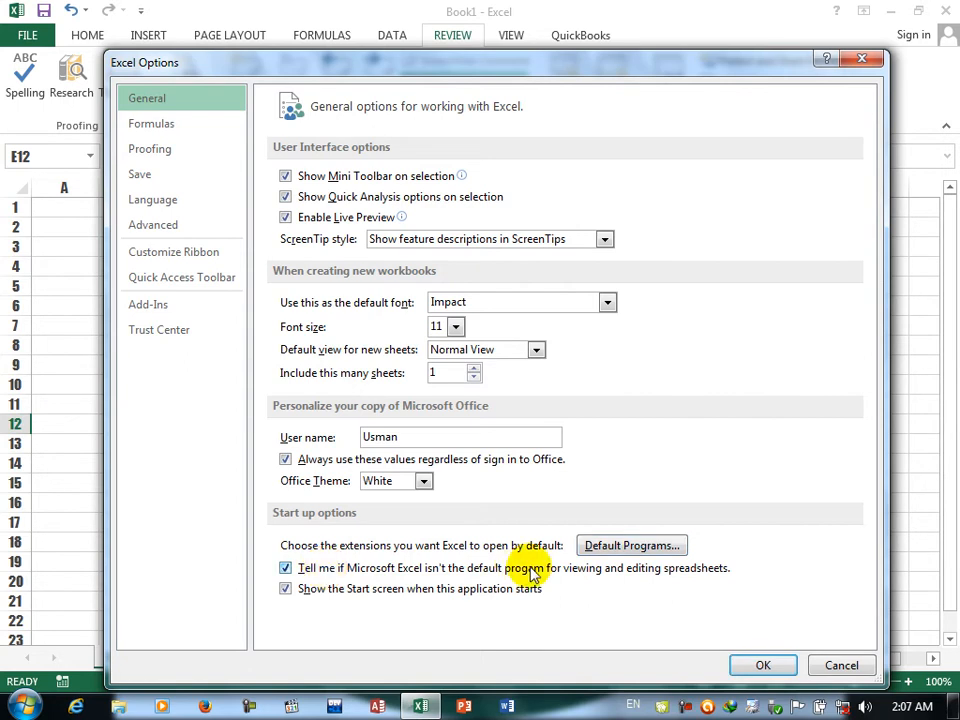
{"action": "left_click", "coordinate": [594, 549]}
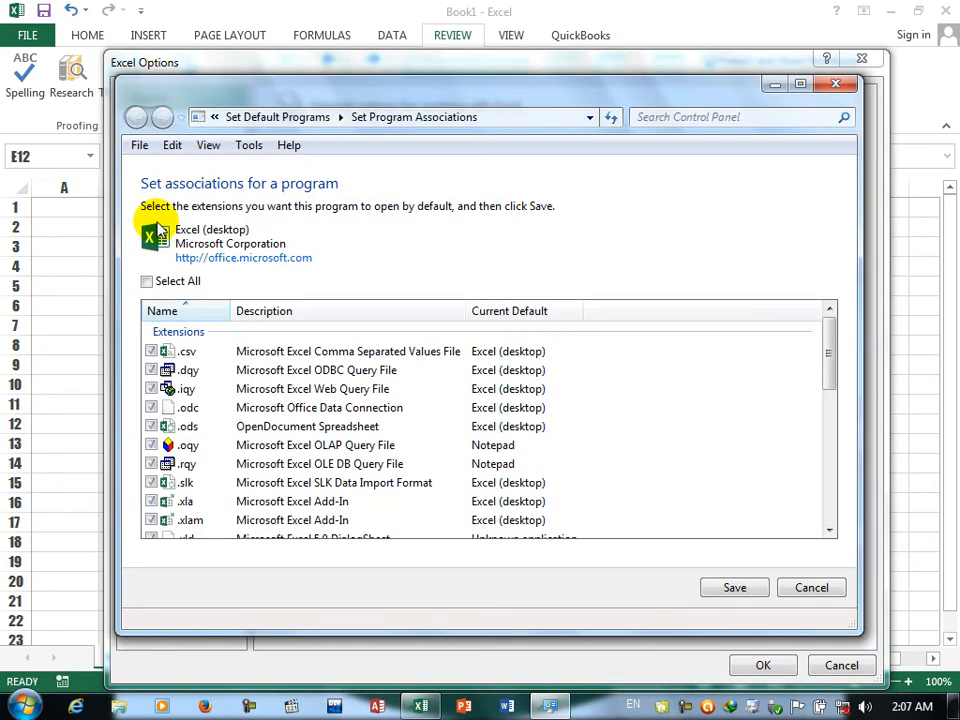
{"action": "left_click", "coordinate": [166, 284]}
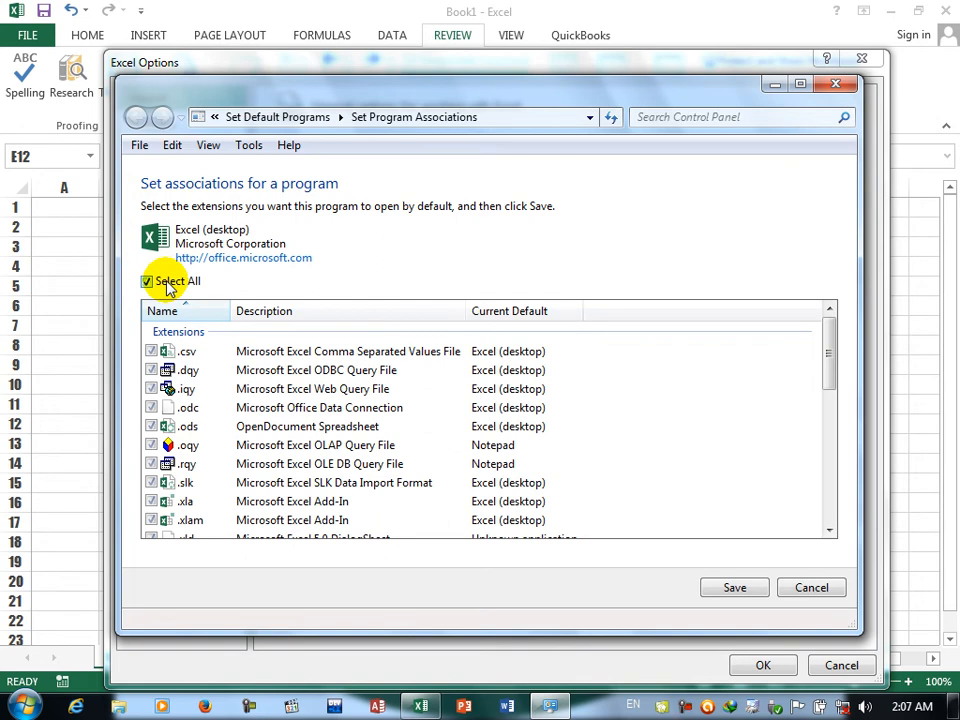
{"action": "left_click", "coordinate": [731, 588]}
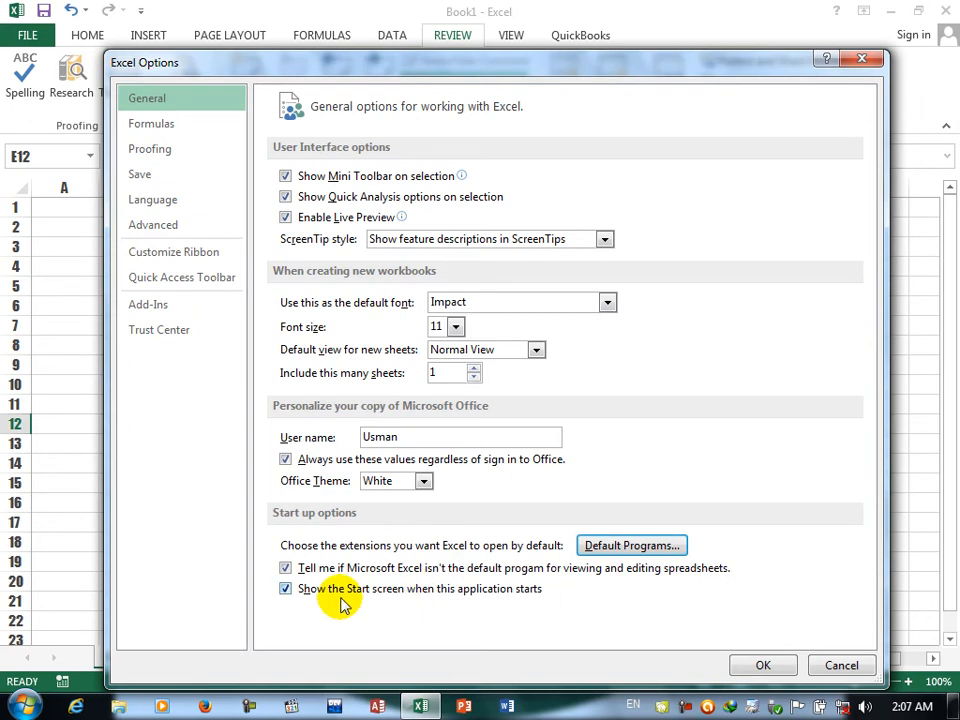
{"action": "left_click", "coordinate": [763, 665]}
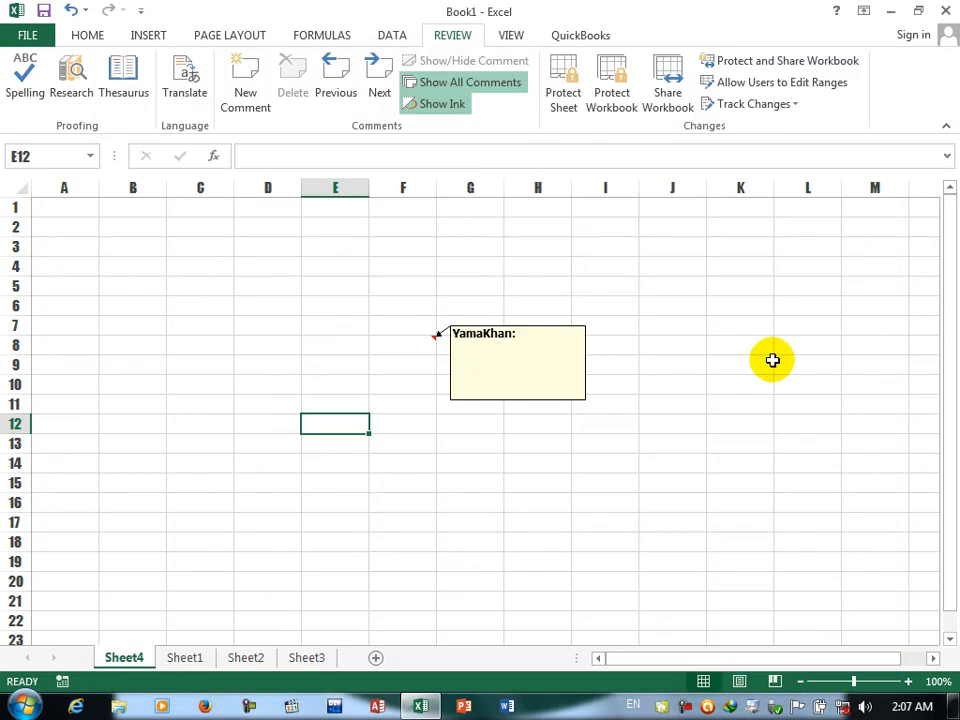
Close Book1 without saving, restart Excel and create a blank workbook from the Start screen.
{"action": "left_click", "coordinate": [945, 10]}
{"action": "left_click", "coordinate": [485, 388]}
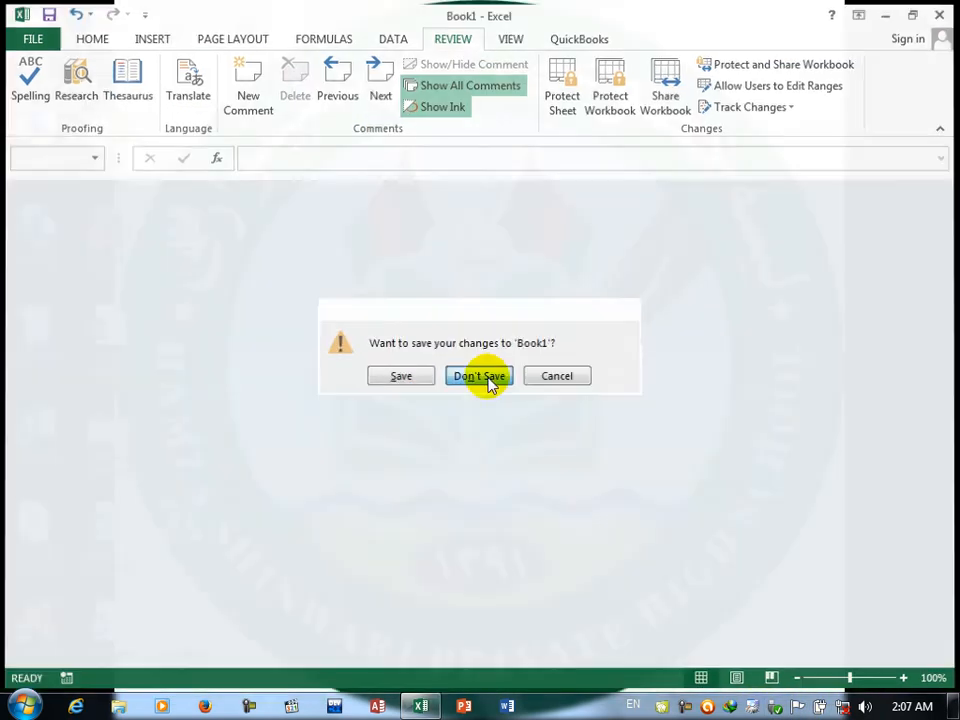
{"action": "left_click", "coordinate": [423, 706]}
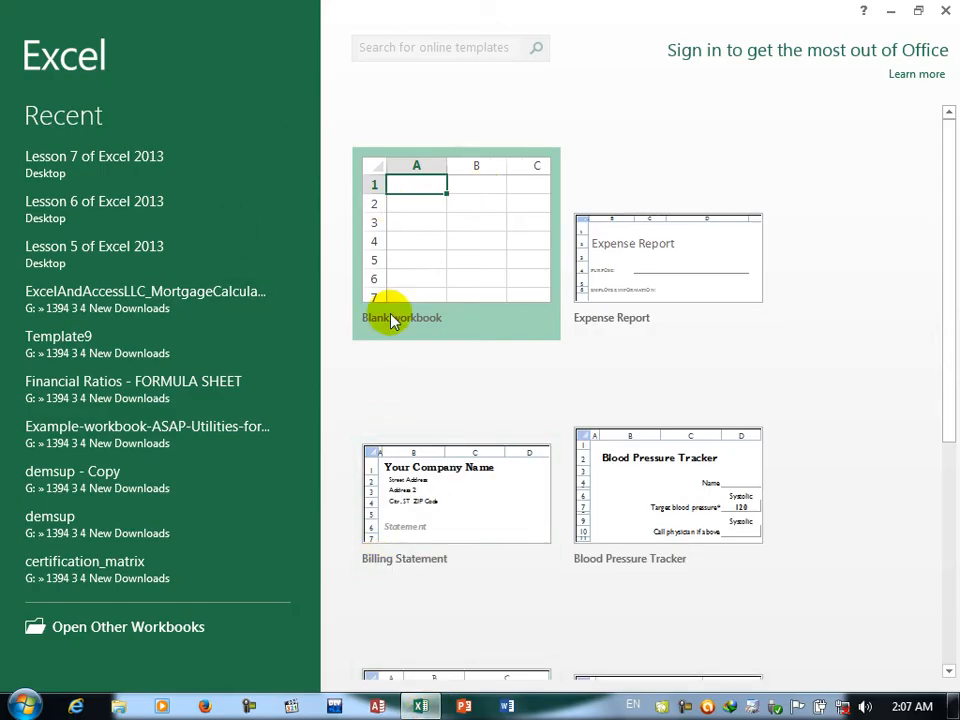
{"action": "left_click", "coordinate": [457, 281]}
{"action": "left_click", "coordinate": [456, 276]}
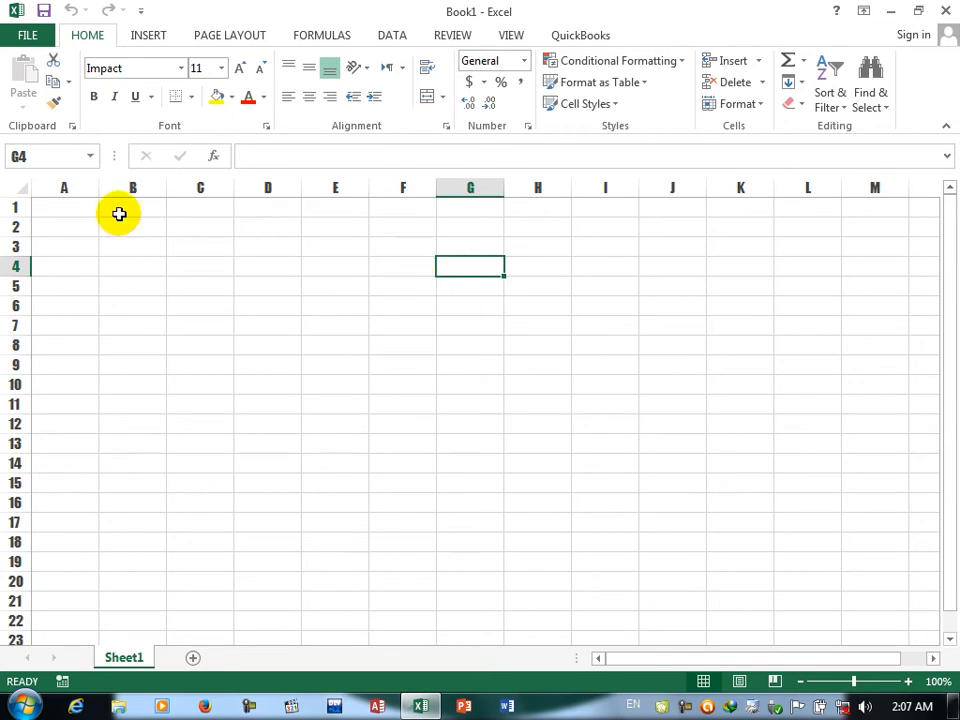
{"action": "left_click_drag", "start_coordinate": [47, 210], "coordinate": [913, 651]}
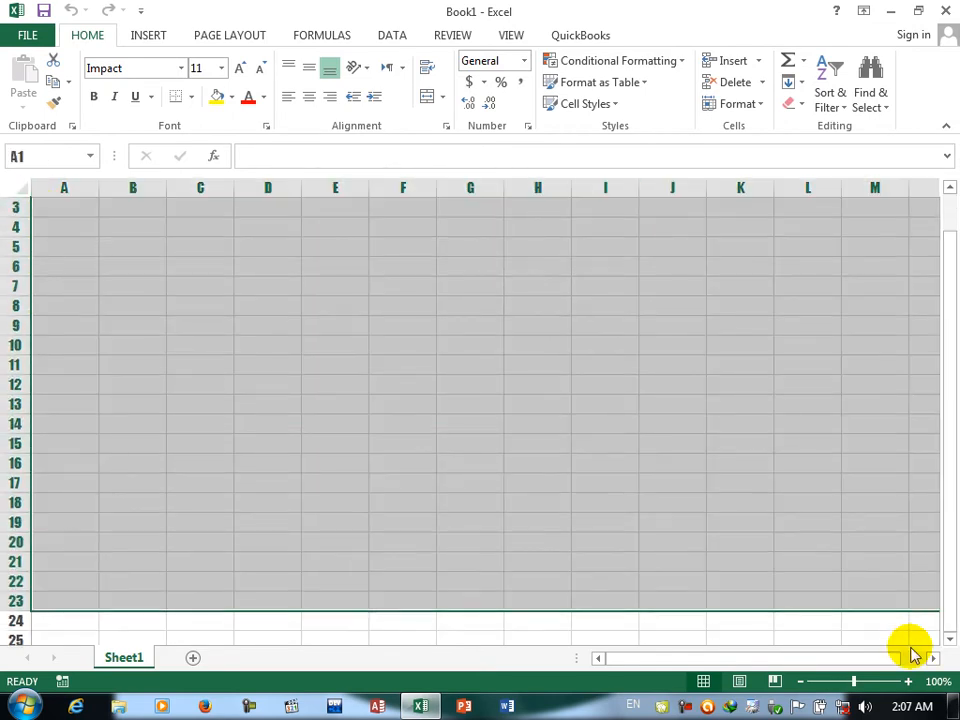
Turn off showing the Start screen when the application starts, apply it, and restart Excel to test the effect.
{"action": "left_click", "coordinate": [27, 35]}
{"action": "left_click", "coordinate": [58, 459]}
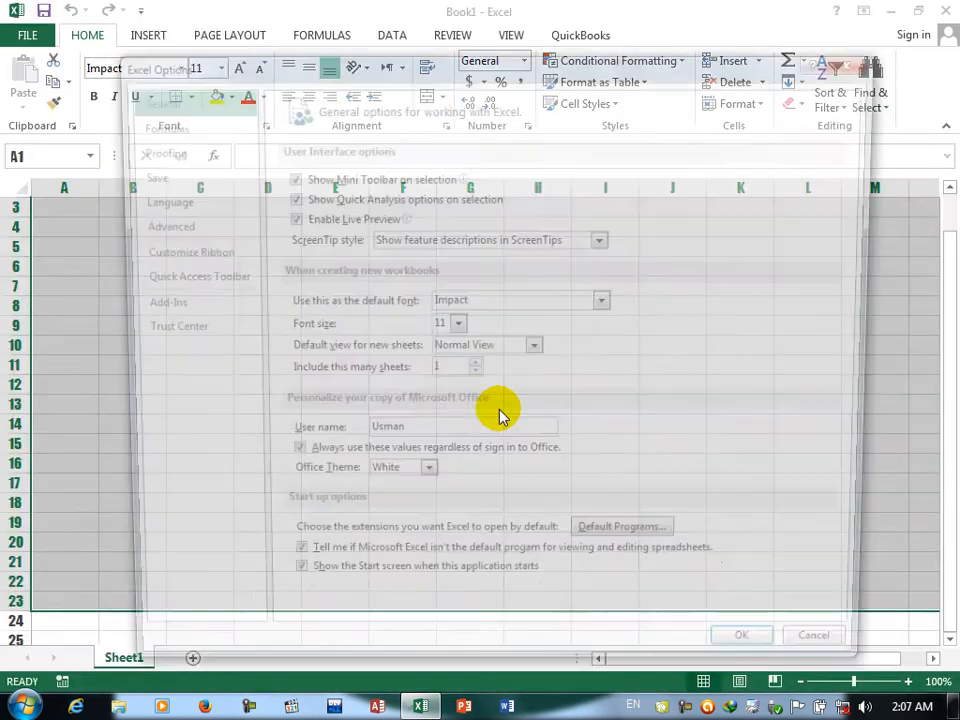
{"action": "left_click", "coordinate": [343, 592]}
{"action": "left_click", "coordinate": [763, 665]}
{"action": "left_click", "coordinate": [947, 9]}
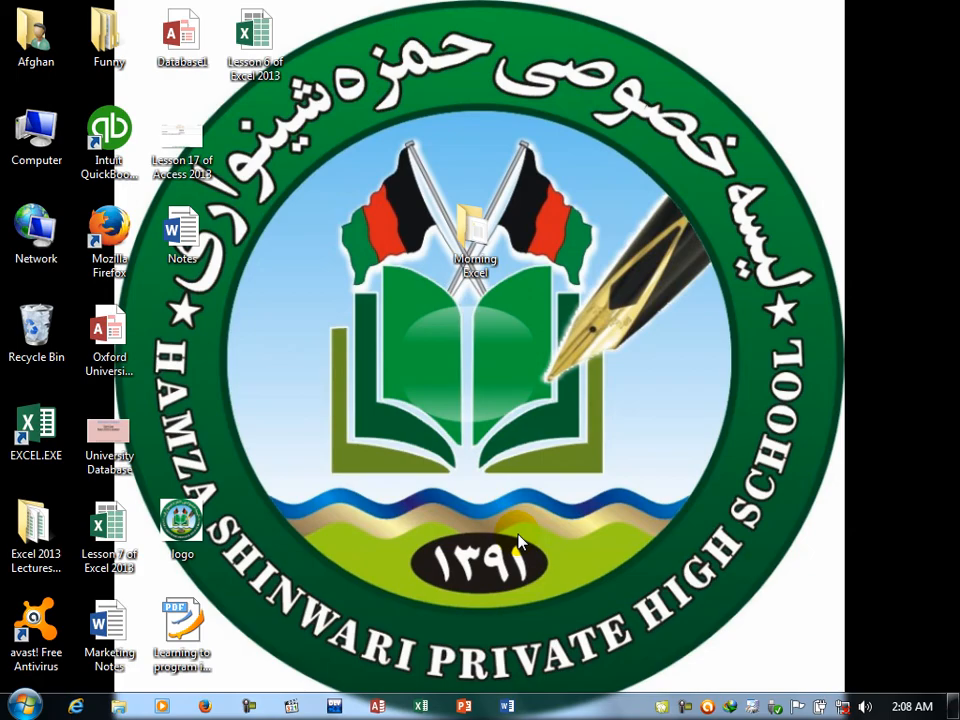
{"action": "left_click", "coordinate": [420, 706]}
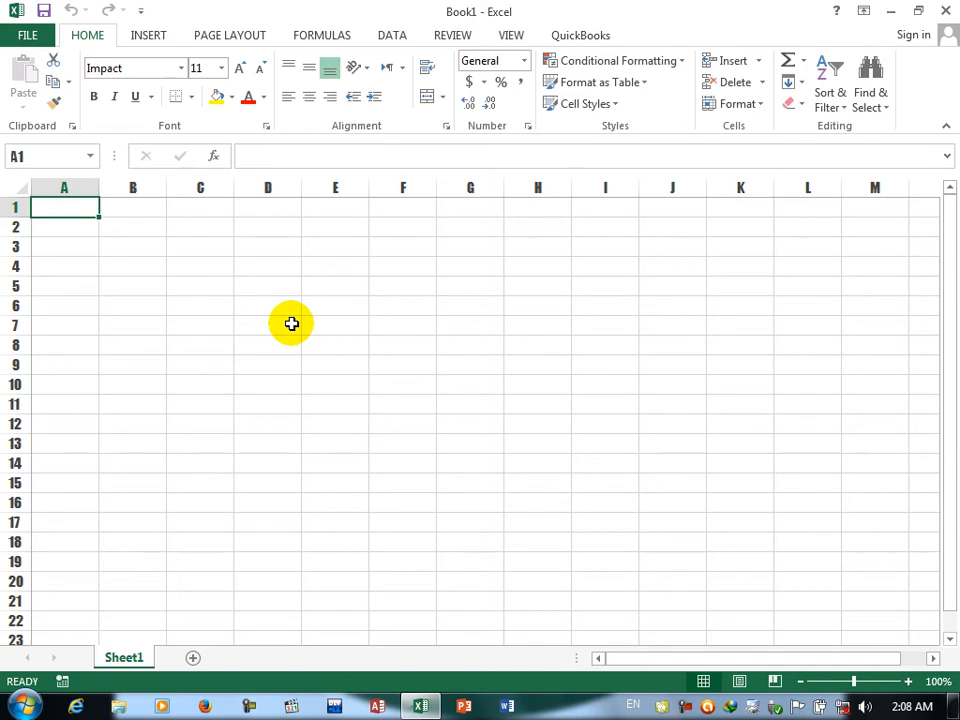
Turn on showing the Start screen at startup, restart Excel and open a blank workbook from that screen.
{"action": "left_click", "coordinate": [28, 35]}
{"action": "left_click", "coordinate": [75, 457]}
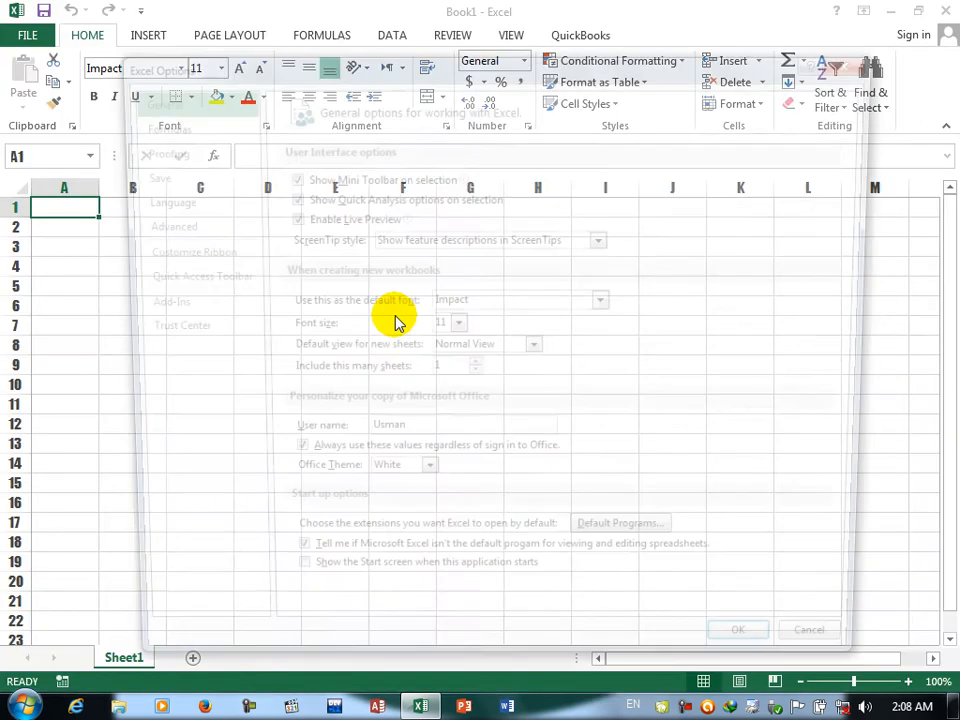
{"action": "left_click", "coordinate": [343, 596]}
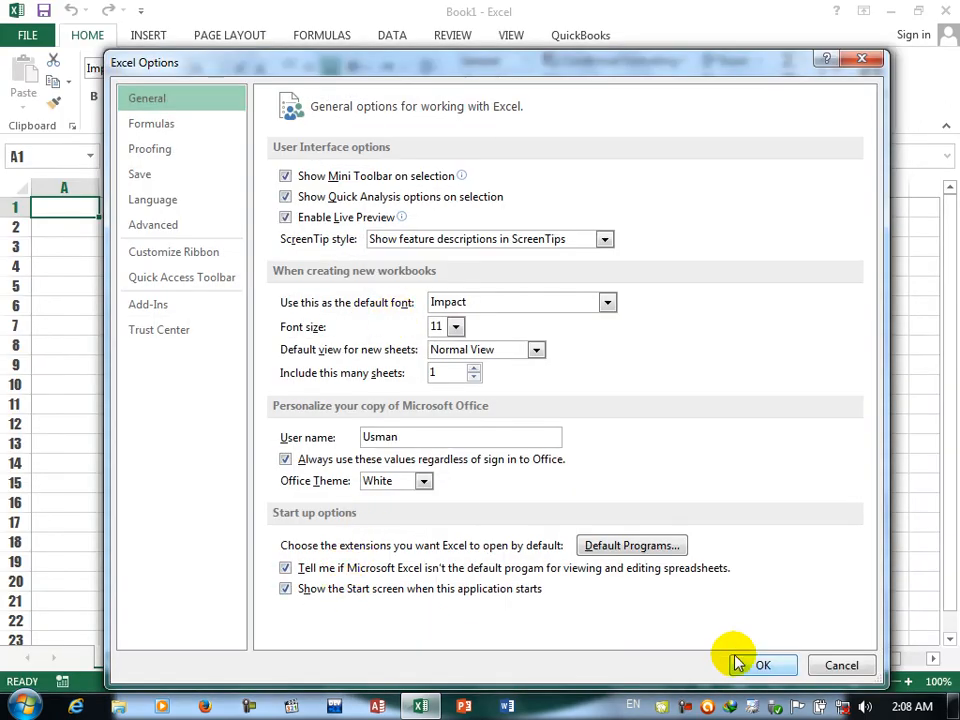
{"action": "left_click", "coordinate": [738, 666]}
{"action": "left_click", "coordinate": [946, 10]}
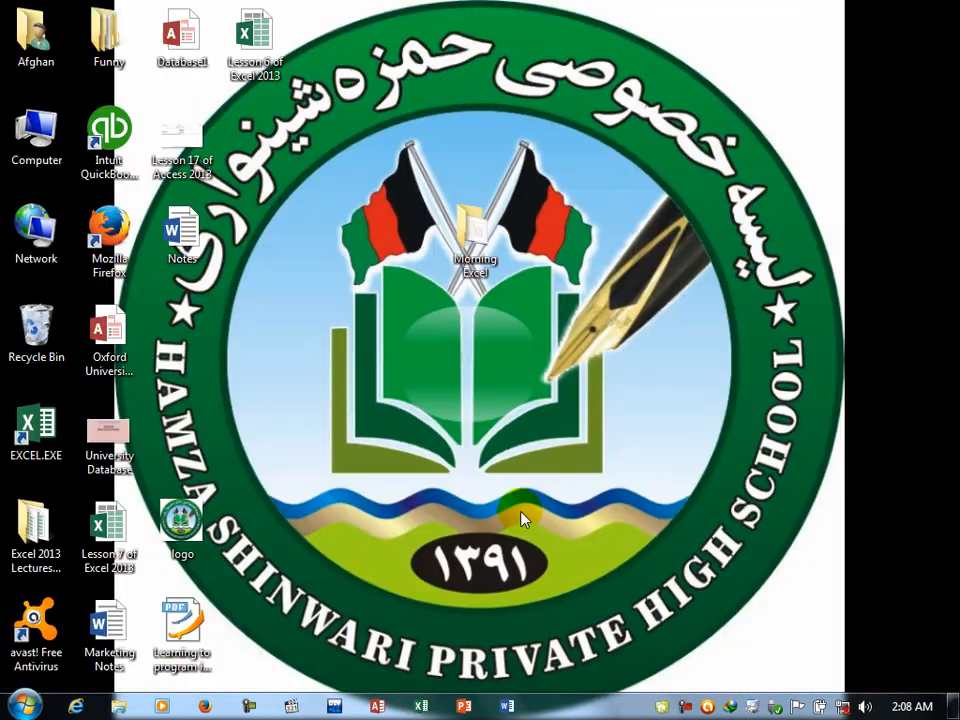
{"action": "left_click", "coordinate": [422, 706]}
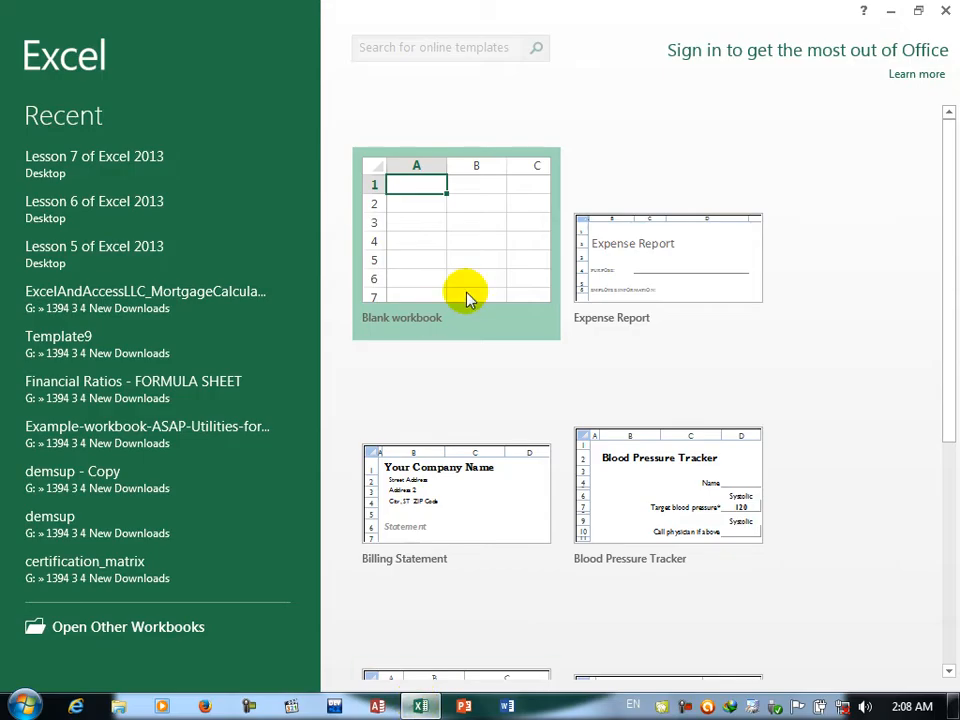
{"action": "left_click", "coordinate": [433, 253]}
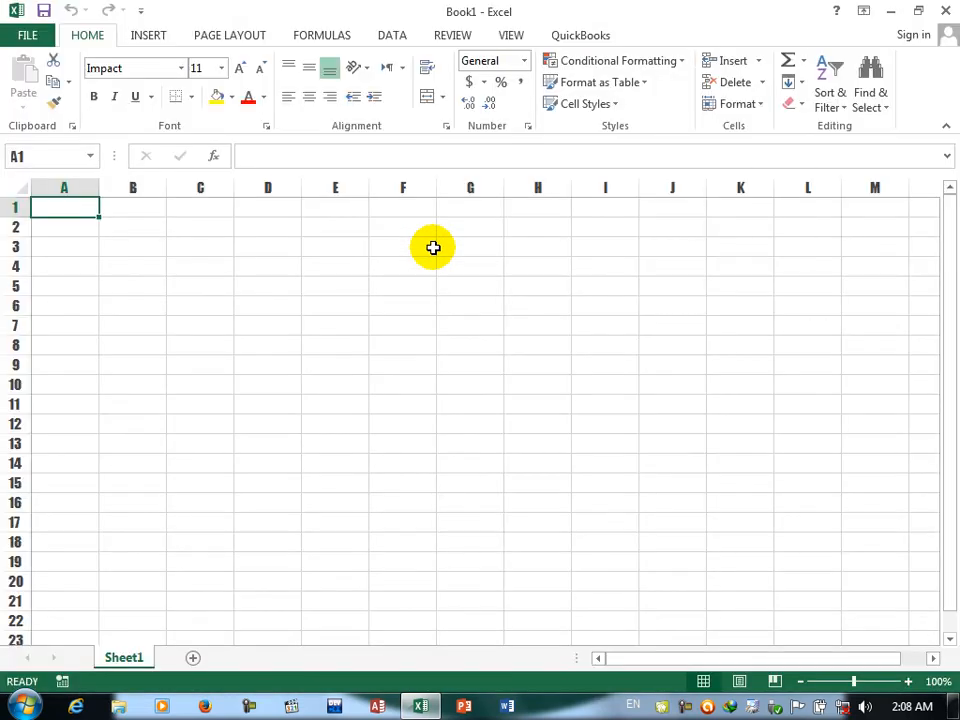
Examine the Workbook Calculation description in the Formulas options and return to the worksheet.
{"action": "left_click", "coordinate": [18, 38]}
{"action": "left_click", "coordinate": [15, 38]}
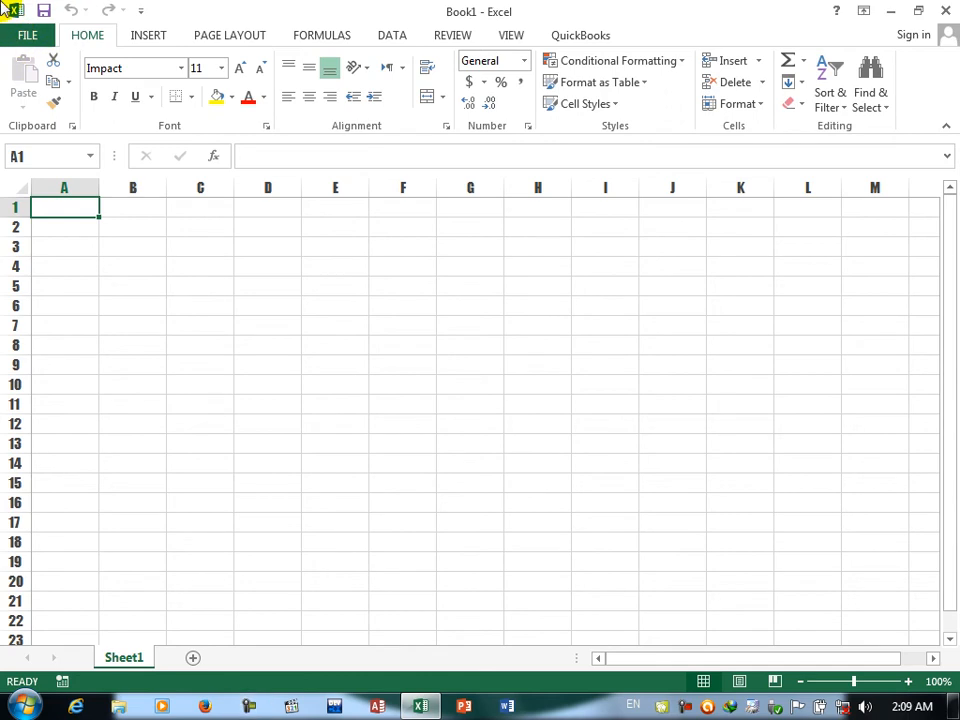
{"action": "left_click", "coordinate": [36, 36]}
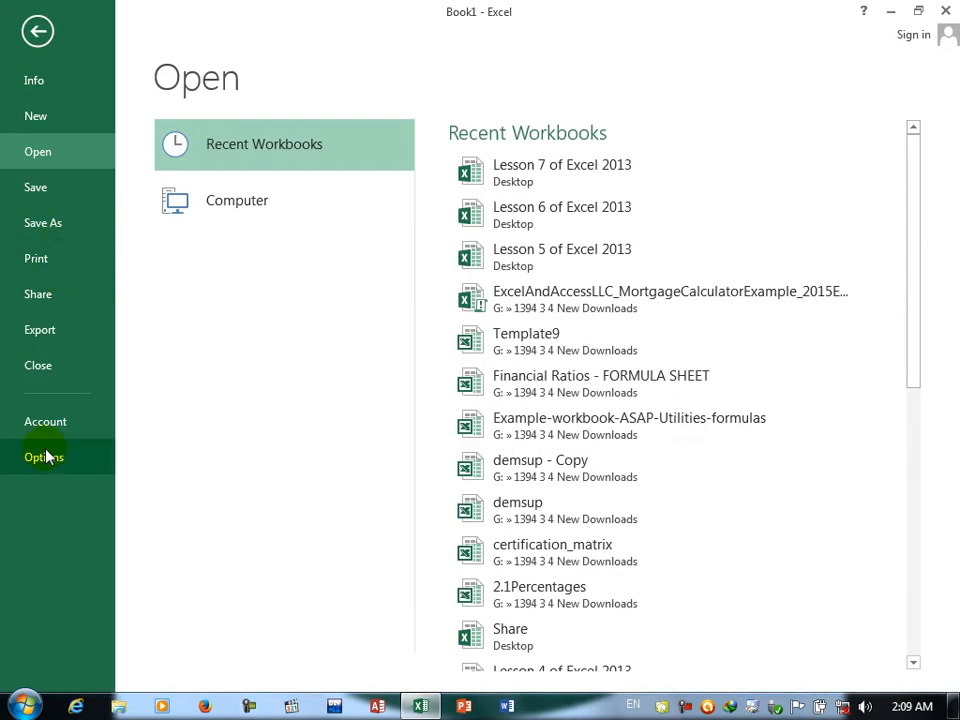
{"action": "left_click", "coordinate": [45, 456]}
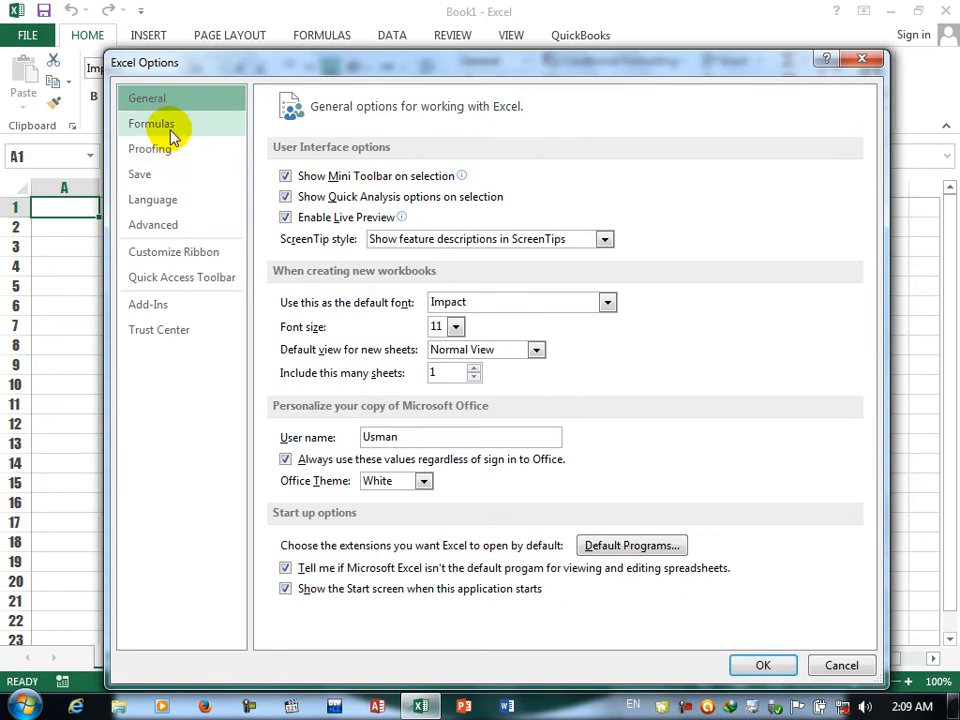
{"action": "left_click", "coordinate": [172, 134]}
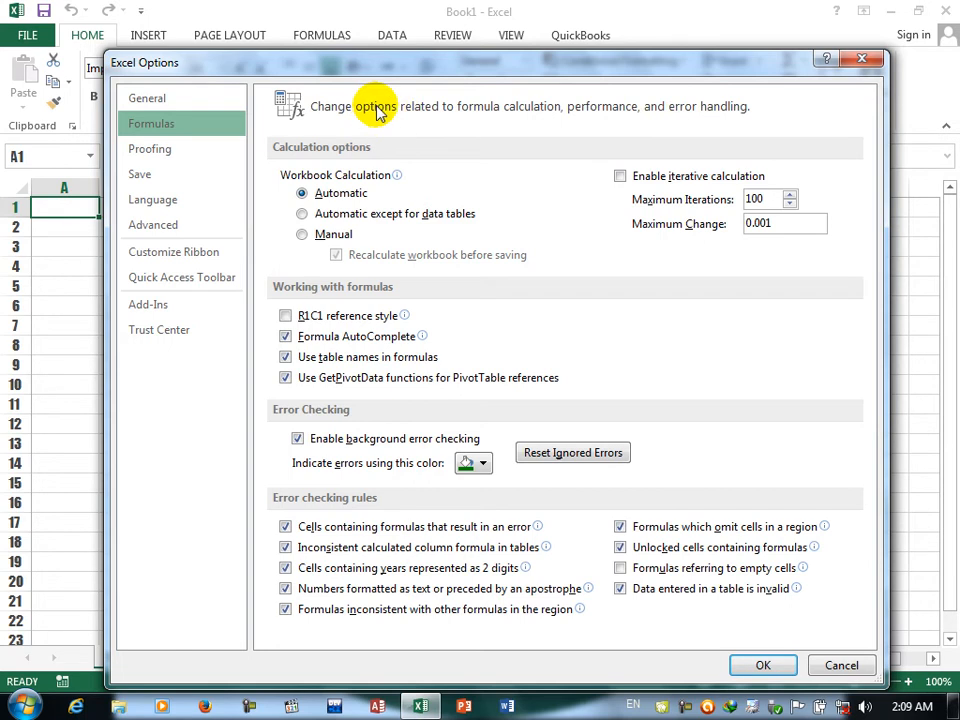
{"action": "mouse_move", "coordinate": [316, 190]}
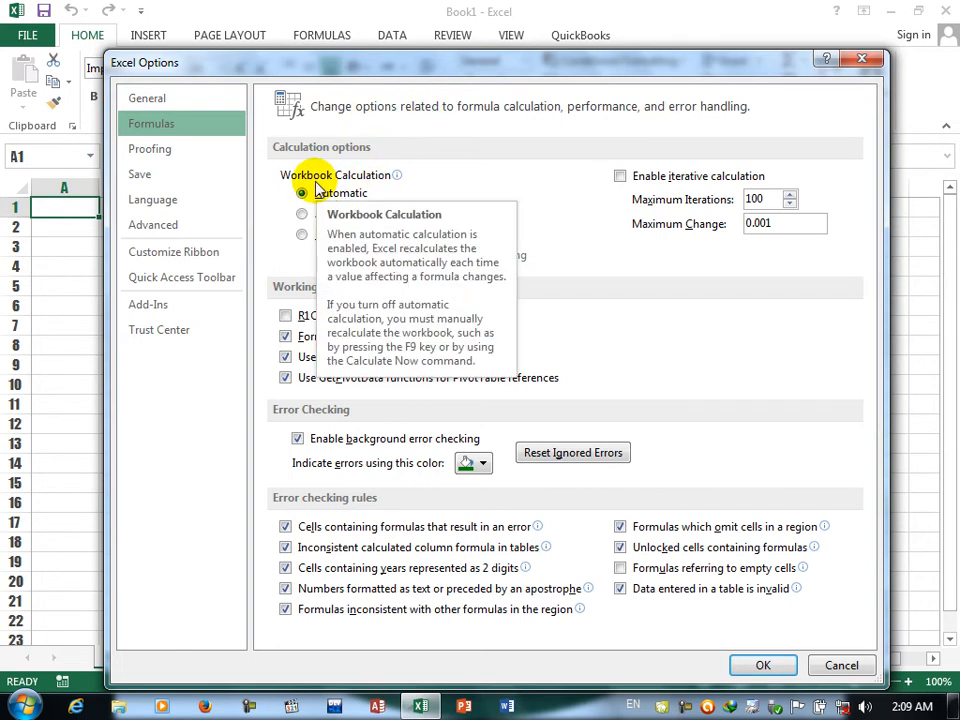
{"action": "left_click", "coordinate": [763, 666]}
Enter 1000 in cell D6 and 2000 in cell D7.
{"action": "left_click", "coordinate": [274, 311]}
{"action": "type", "text": "1000"}
{"action": "key", "text": "Return"}
{"action": "type", "text": "2000"}
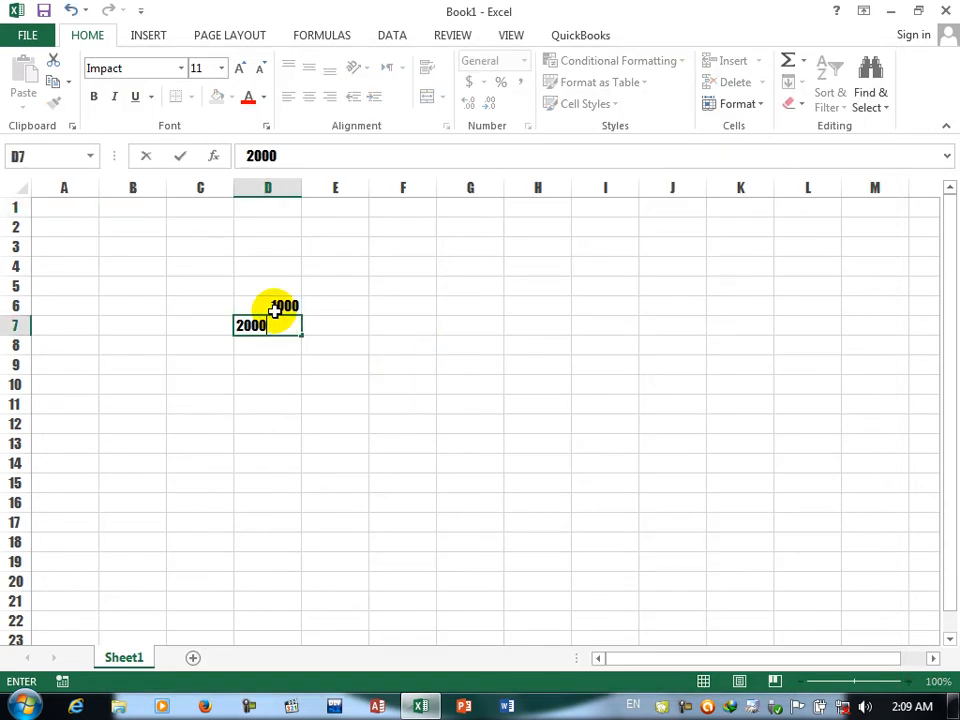
{"action": "key", "text": "Return"}
Enter the formula =SUM(D6,D7) in cell D8 and select that cell to check it.
{"action": "type", "text": "=s"}
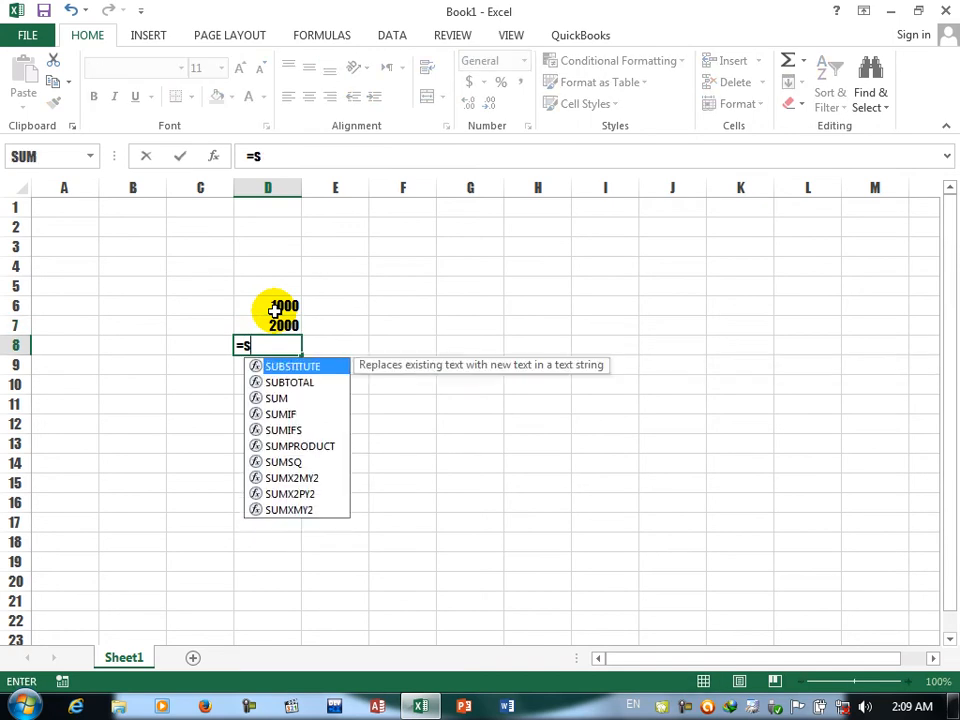
{"action": "type", "text": "um("}
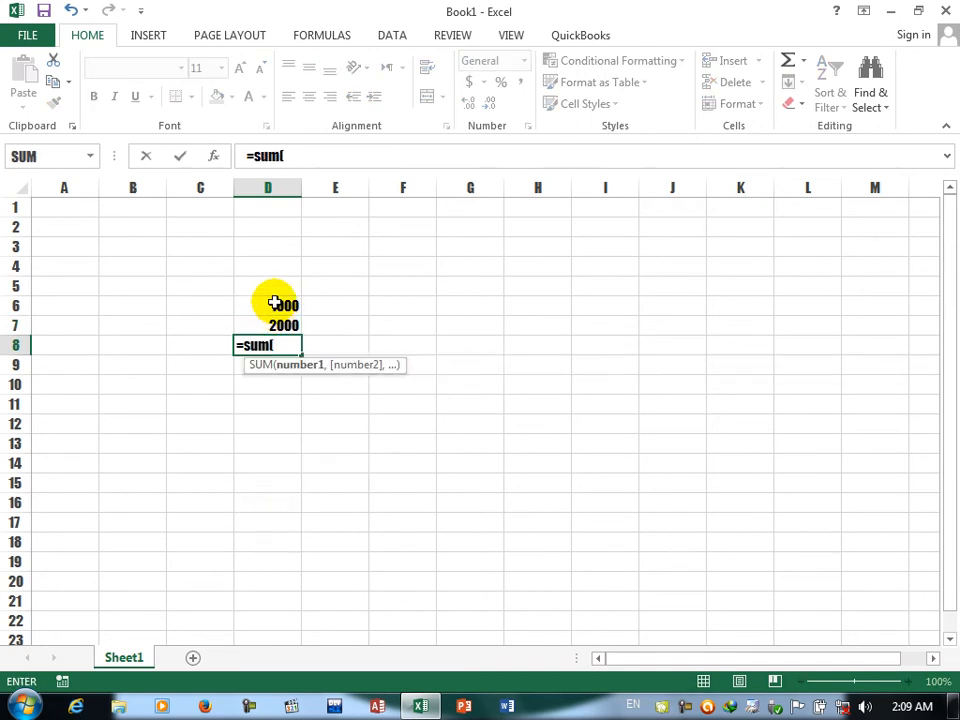
{"action": "left_click", "coordinate": [274, 304]}
{"action": "type", "text": ","}
{"action": "left_click", "coordinate": [280, 325]}
{"action": "type", "text": ")"}
{"action": "key", "text": "Return"}
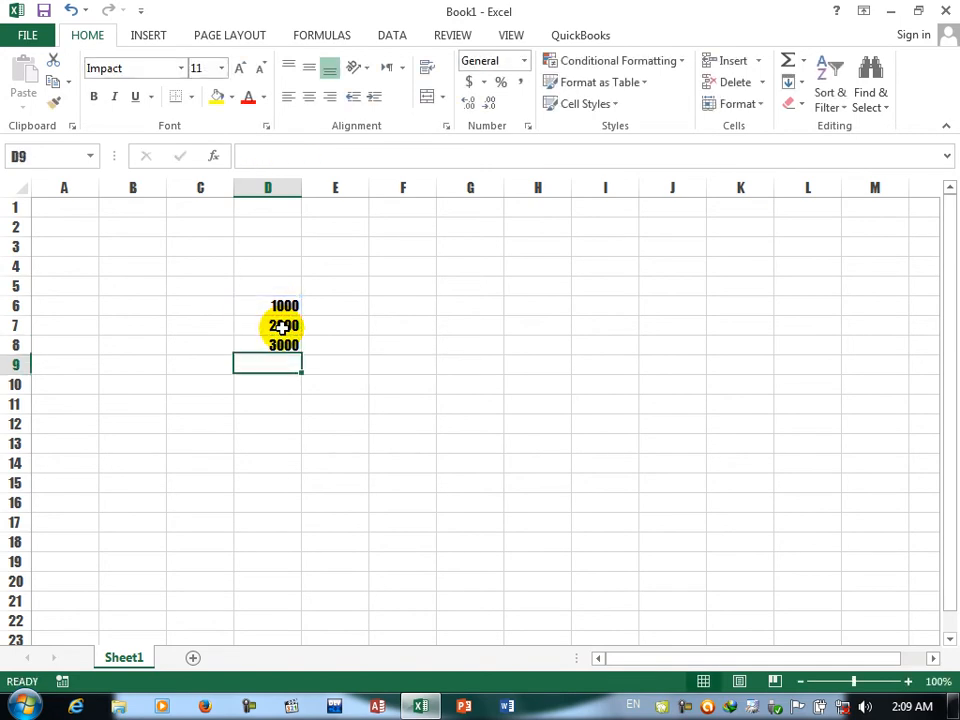
{"action": "left_click", "coordinate": [283, 345]}
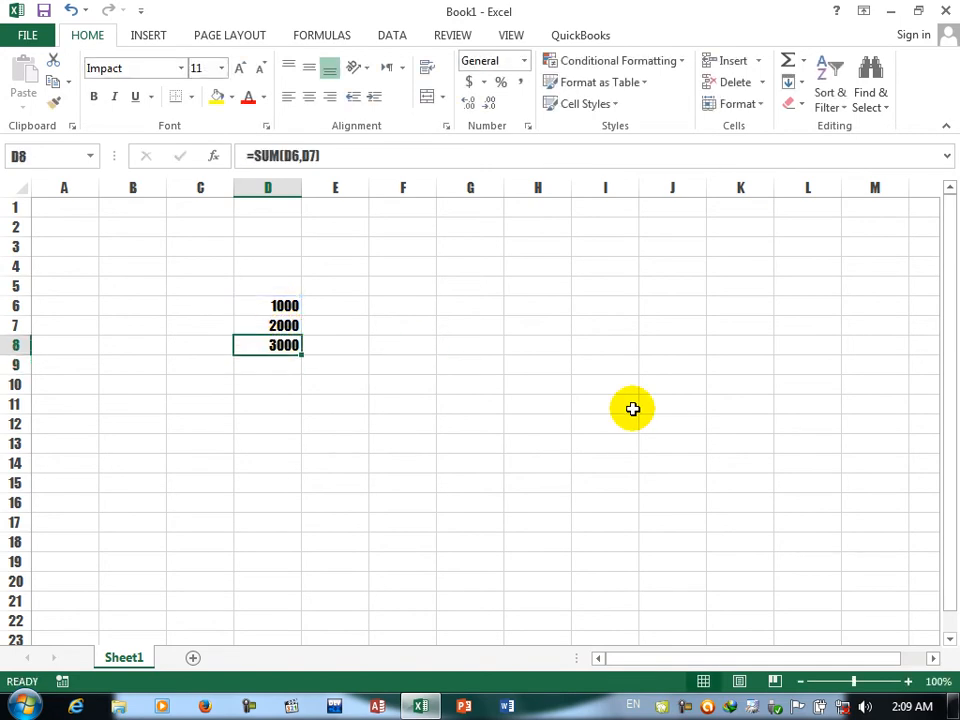
Change cell D6 to 100000 and check the sum in D8 under automatic calculation.
{"action": "left_click", "coordinate": [284, 306]}
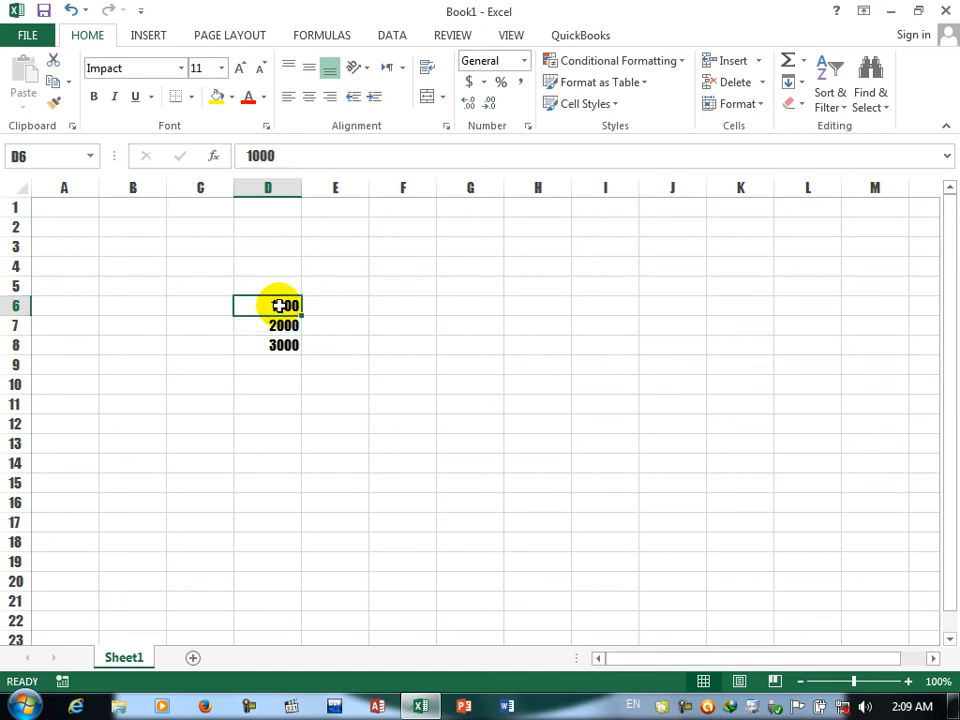
{"action": "type", "text": "100000"}
{"action": "key", "text": "Return"}
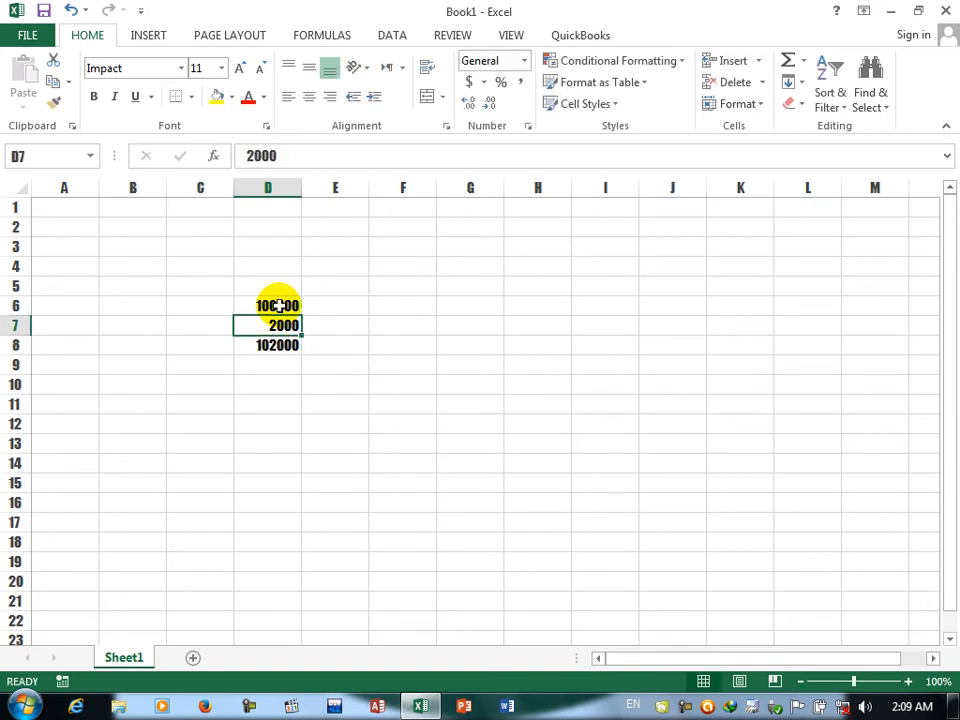
{"action": "left_click", "coordinate": [279, 342]}
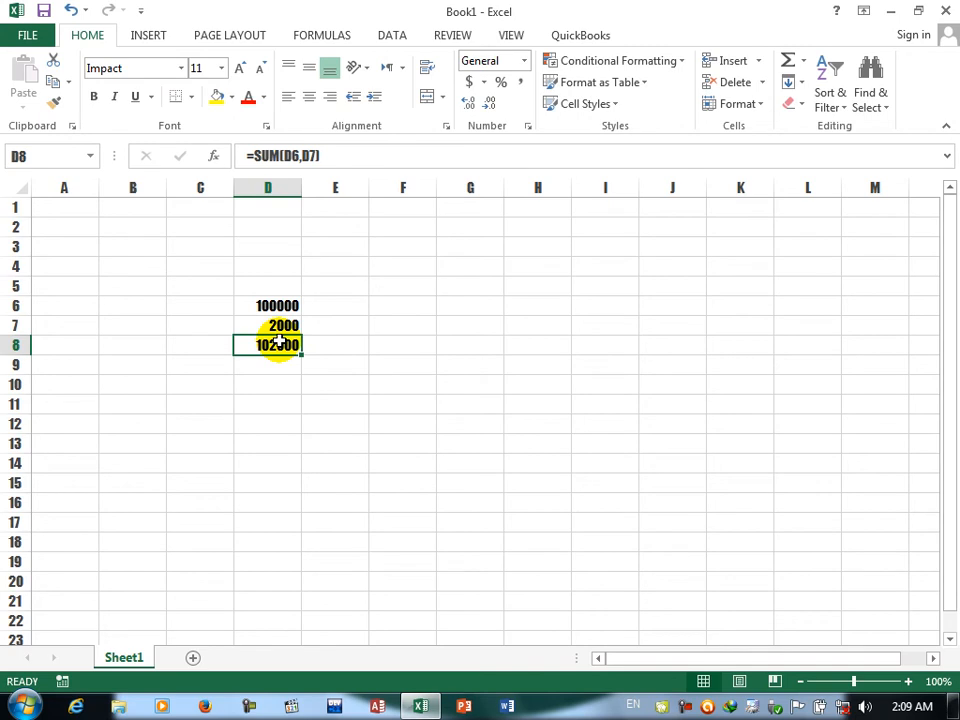
Set Workbook Calculation to Manual in the Formulas options and apply it.
{"action": "left_click", "coordinate": [32, 36]}
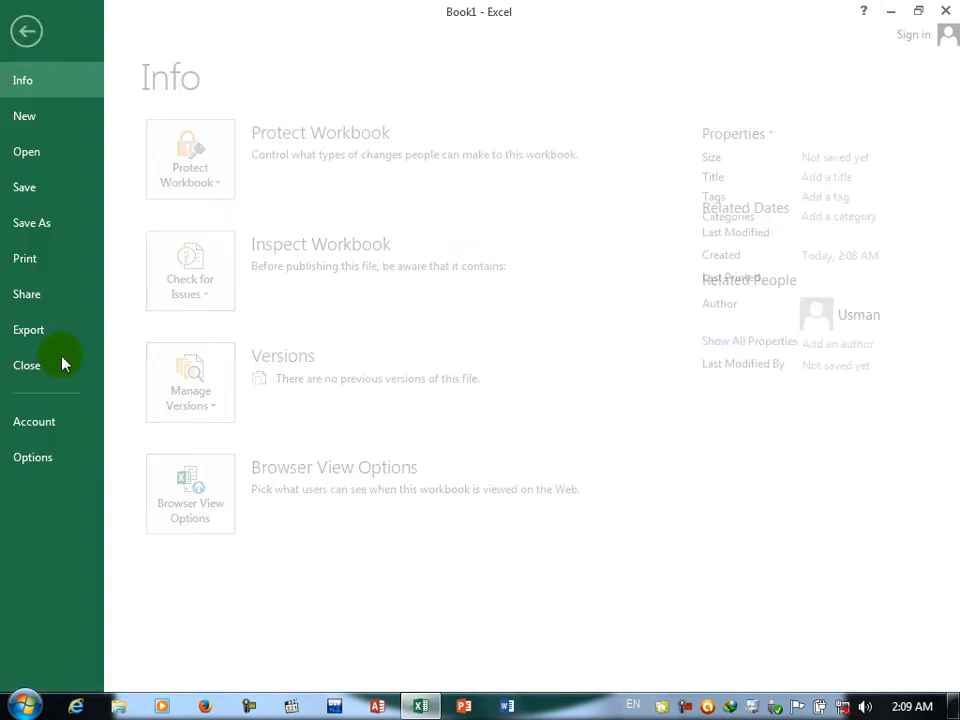
{"action": "left_click", "coordinate": [62, 459]}
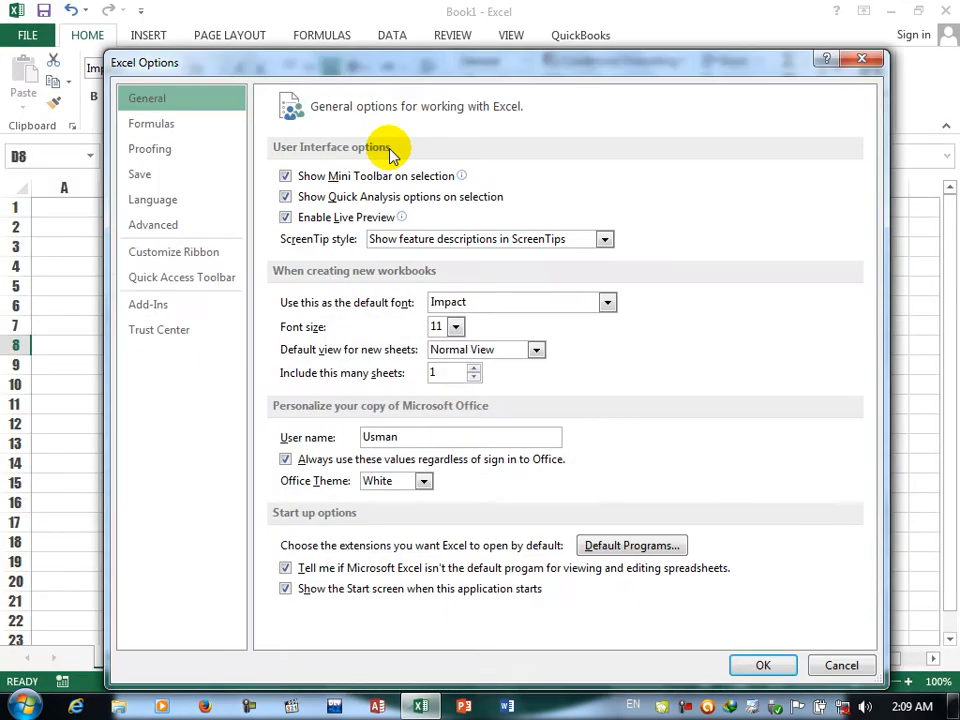
{"action": "left_click", "coordinate": [150, 123]}
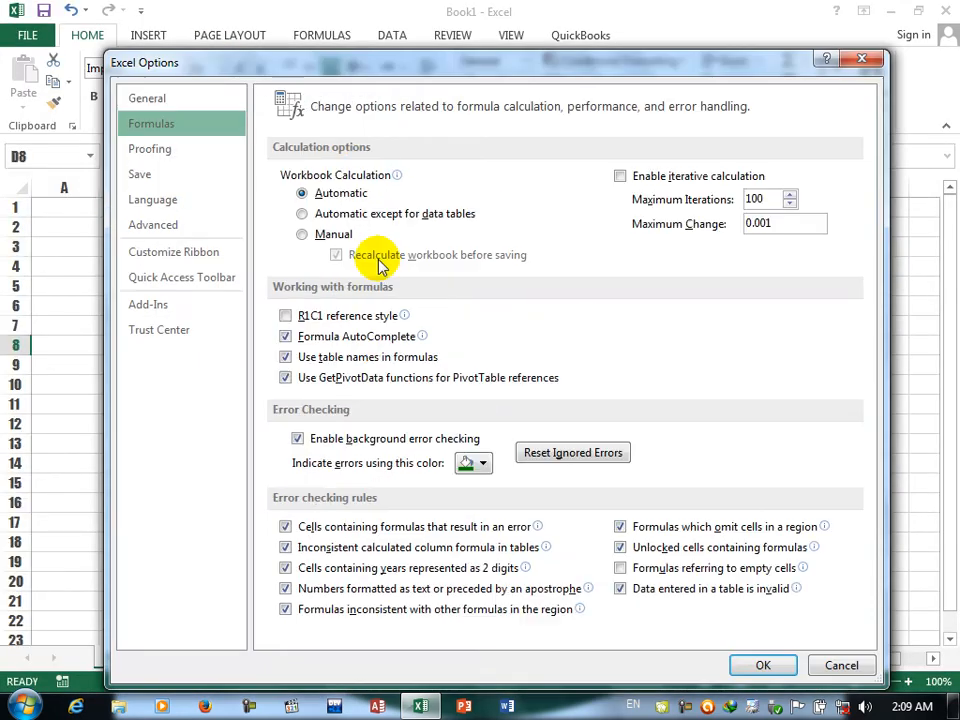
{"action": "left_click", "coordinate": [333, 236]}
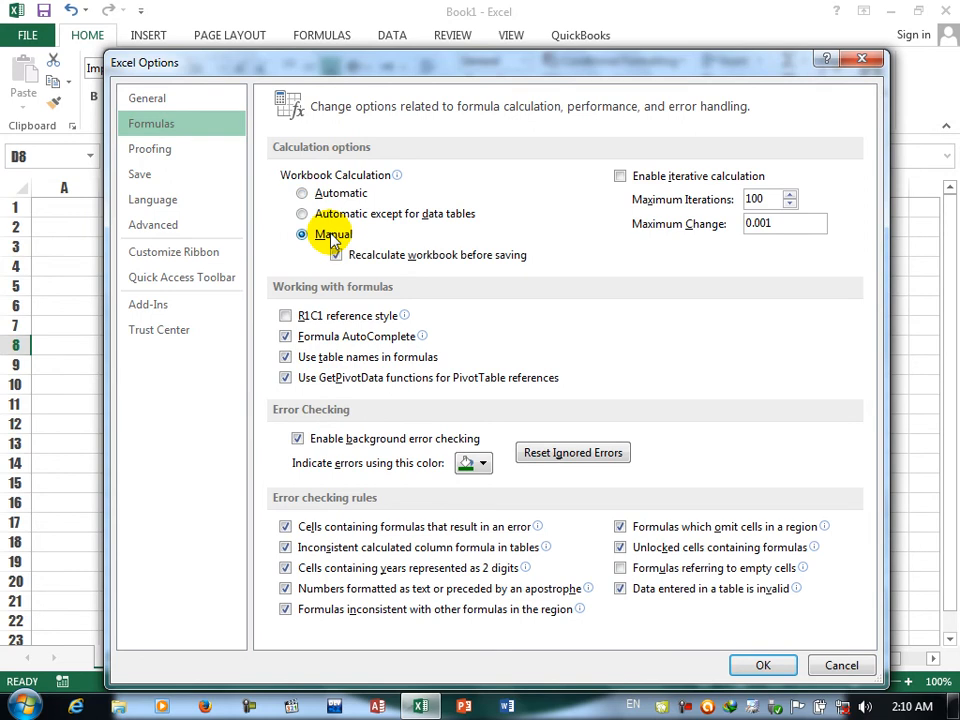
{"action": "left_click", "coordinate": [757, 667]}
Change cell D6 to 1000 to test the sum under manual calculation.
{"action": "left_click", "coordinate": [285, 305]}
{"action": "type", "text": "100"}
{"action": "key", "text": "Return"}
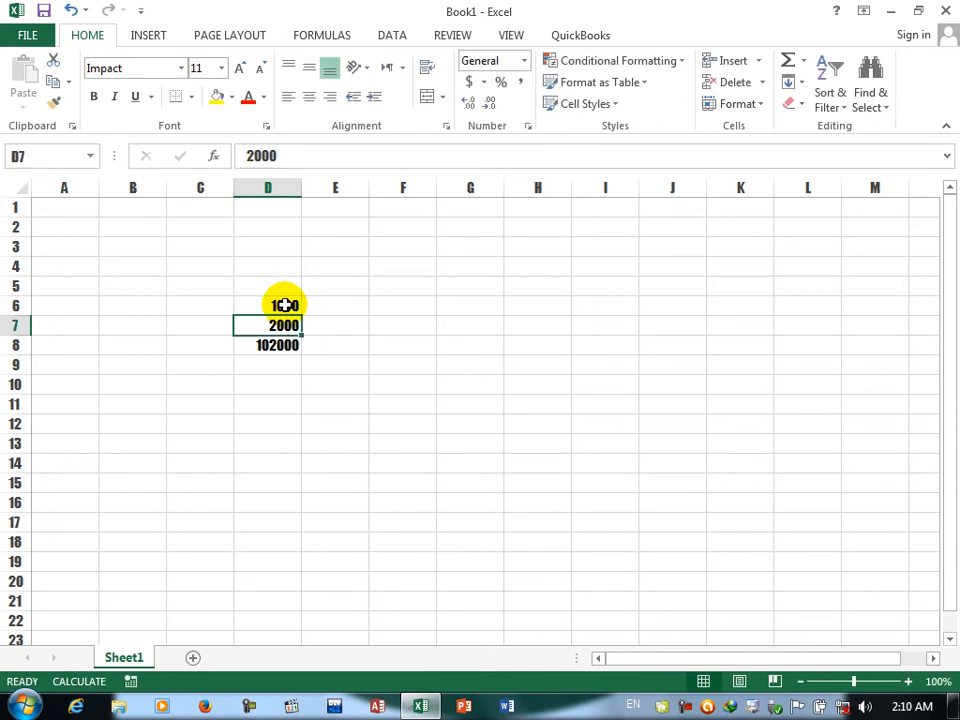
Enable iterative calculation in the Formulas options and examine its Maximum Iterations and Maximum Change settings.
{"action": "left_click", "coordinate": [264, 304]}
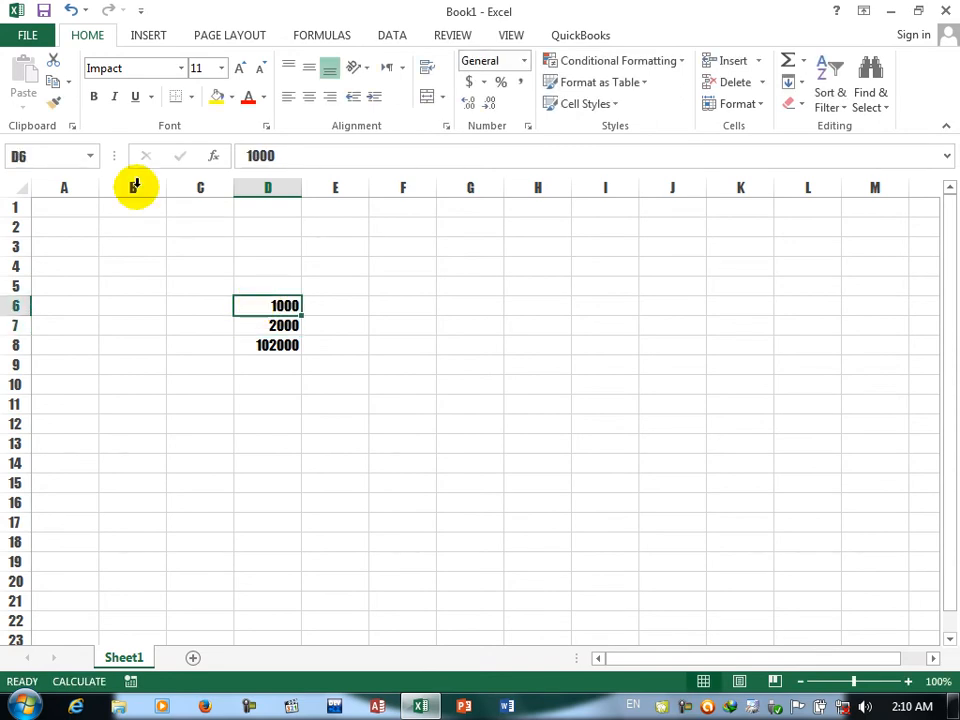
{"action": "left_click", "coordinate": [22, 36]}
{"action": "left_click", "coordinate": [58, 458]}
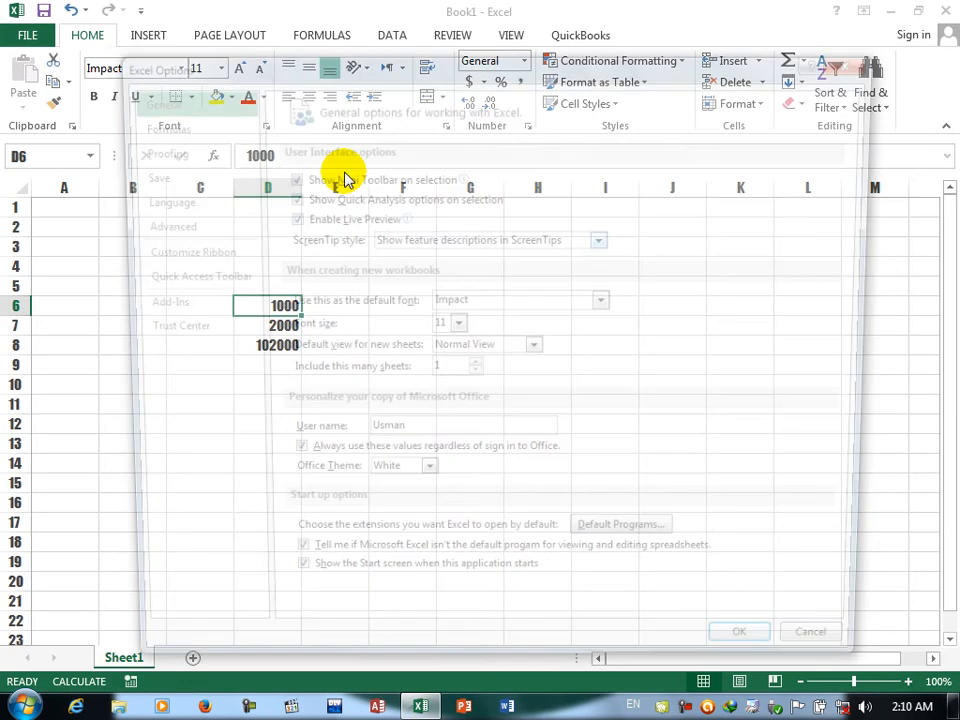
{"action": "left_click", "coordinate": [170, 124]}
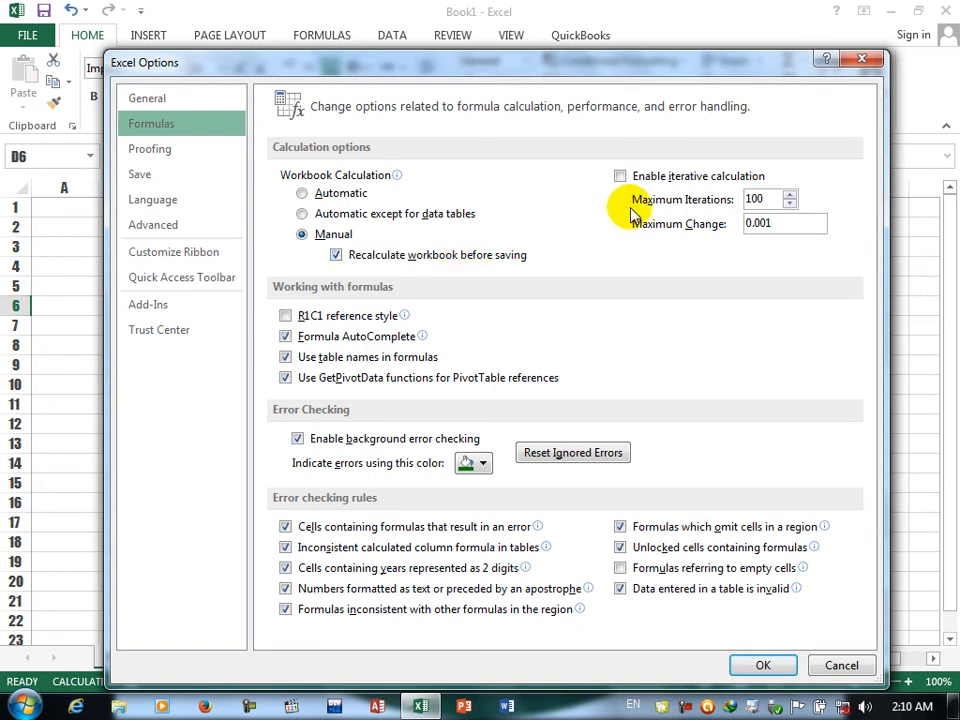
{"action": "double_click", "coordinate": [754, 199]}
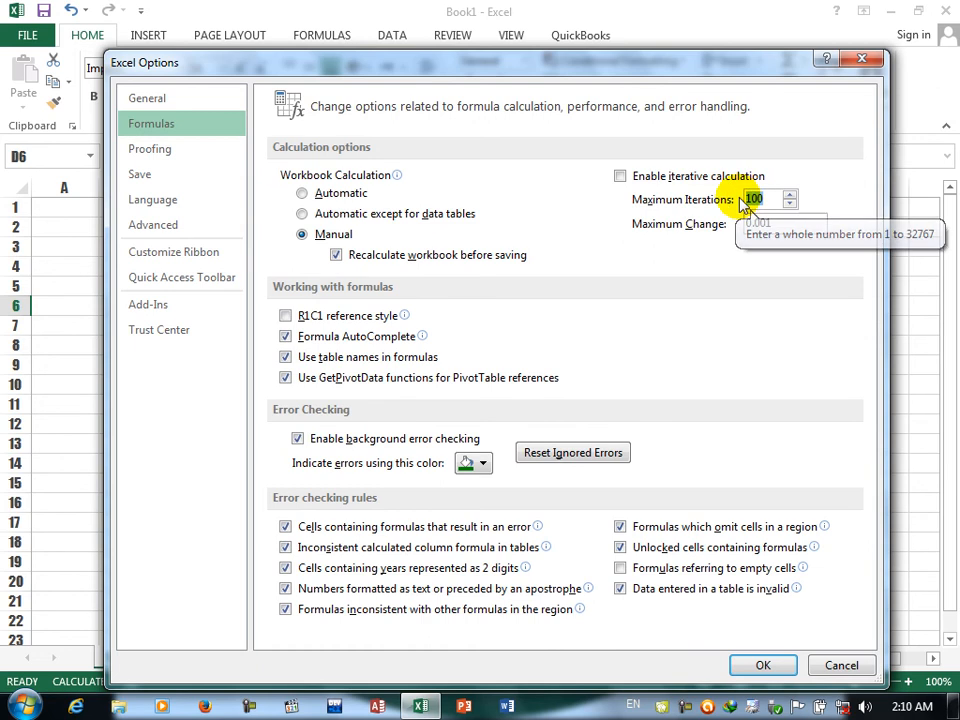
{"action": "left_click", "coordinate": [672, 181]}
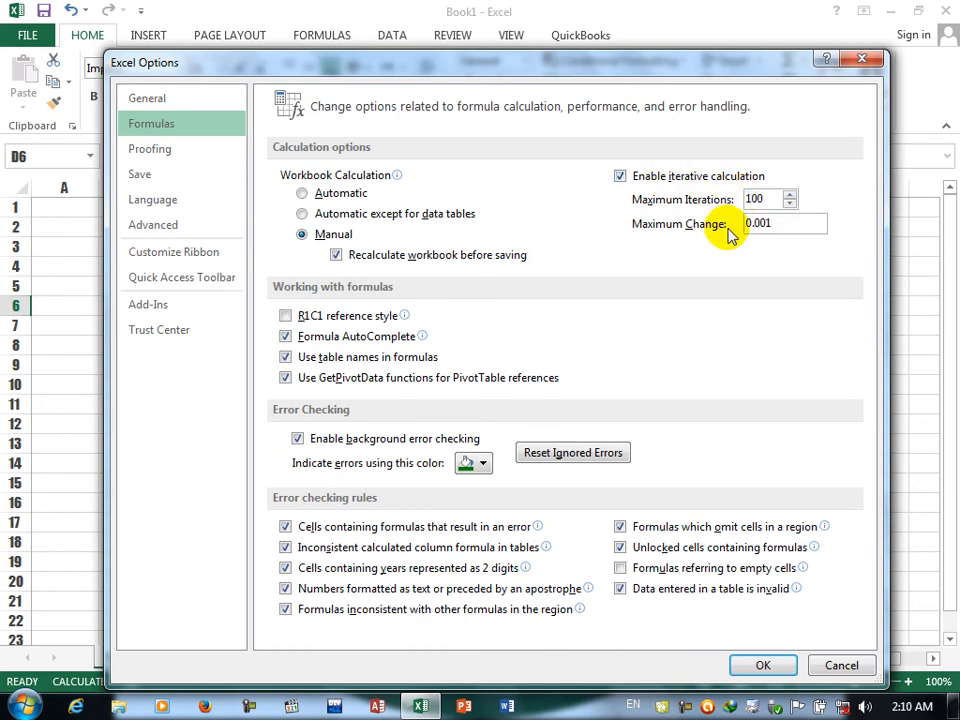
{"action": "left_click_drag", "start_coordinate": [784, 199], "coordinate": [750, 198]}
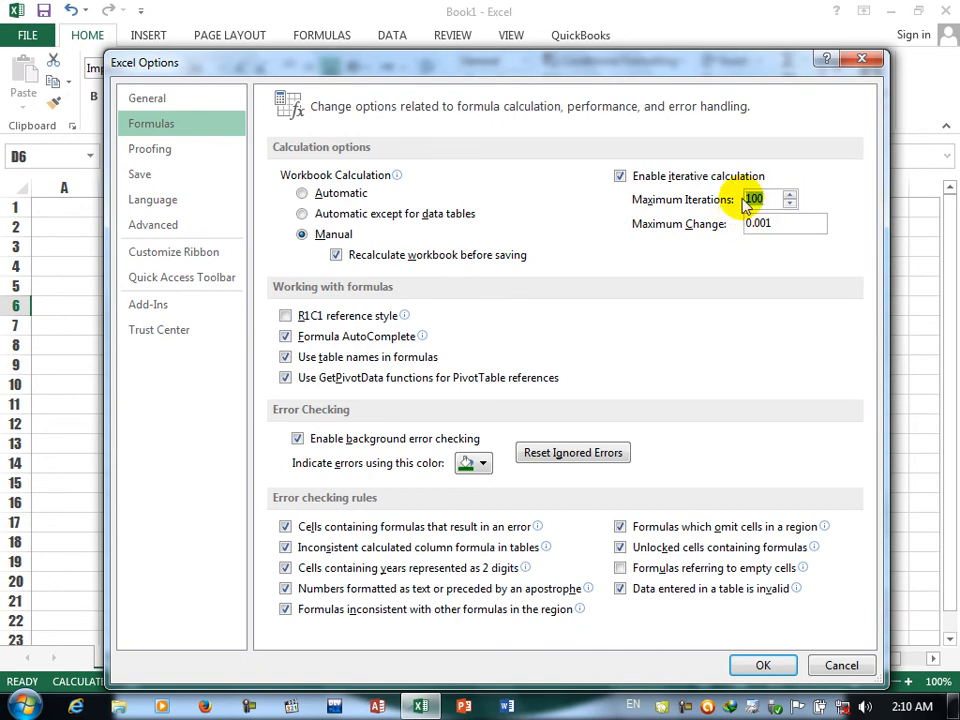
{"action": "left_click_drag", "start_coordinate": [786, 224], "coordinate": [741, 231]}
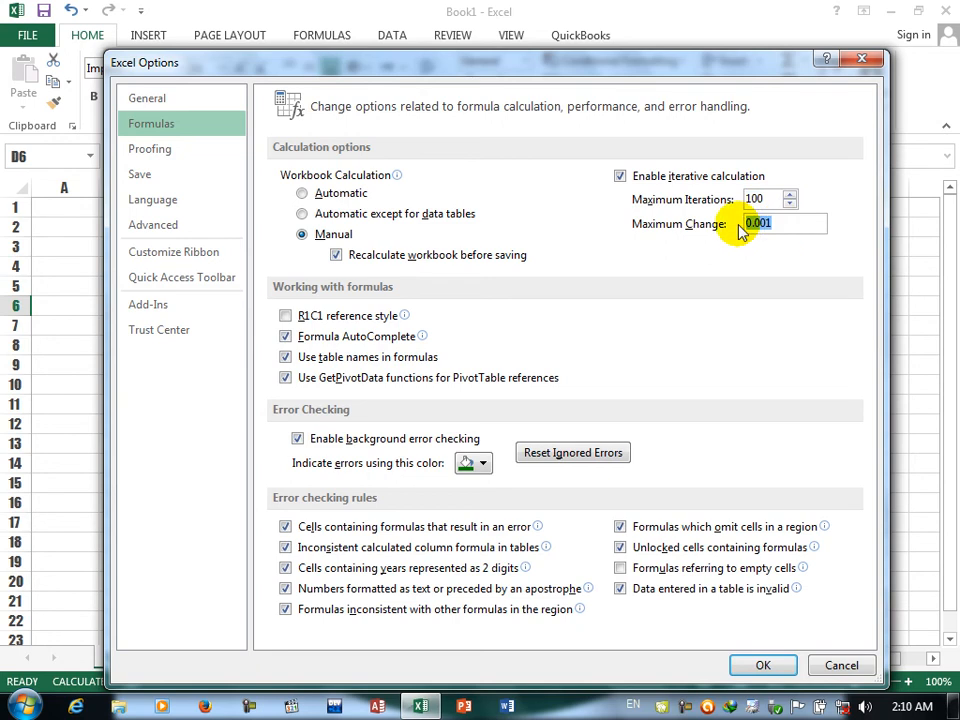
Set Workbook Calculation to Automatic and apply it to recalculate the sheet.
{"action": "left_click", "coordinate": [306, 193]}
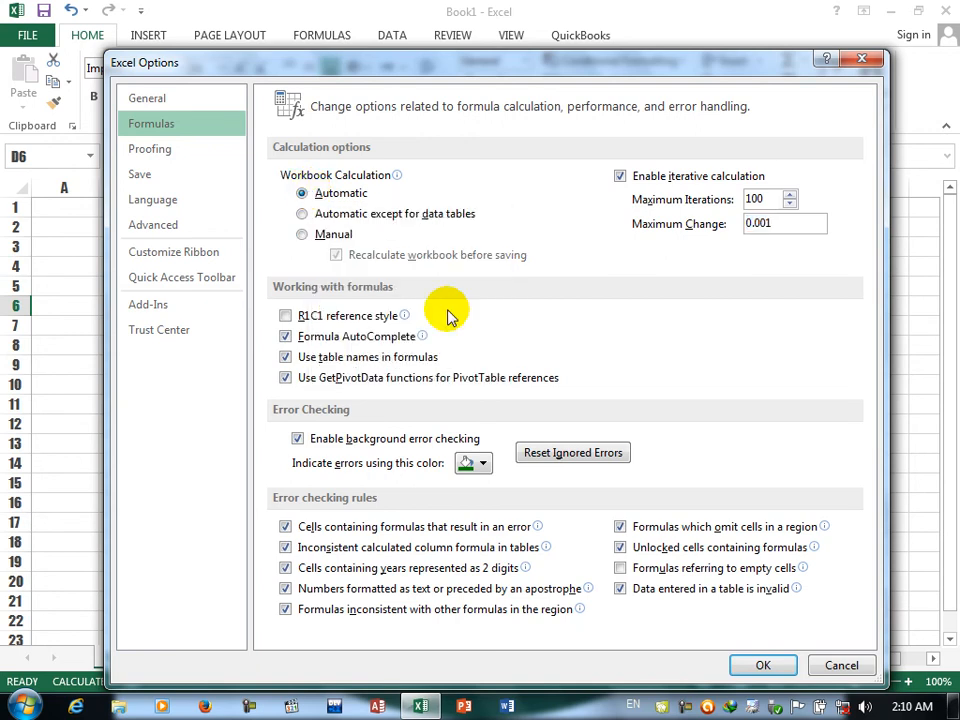
{"action": "left_click", "coordinate": [762, 664]}
{"action": "left_click", "coordinate": [322, 282]}
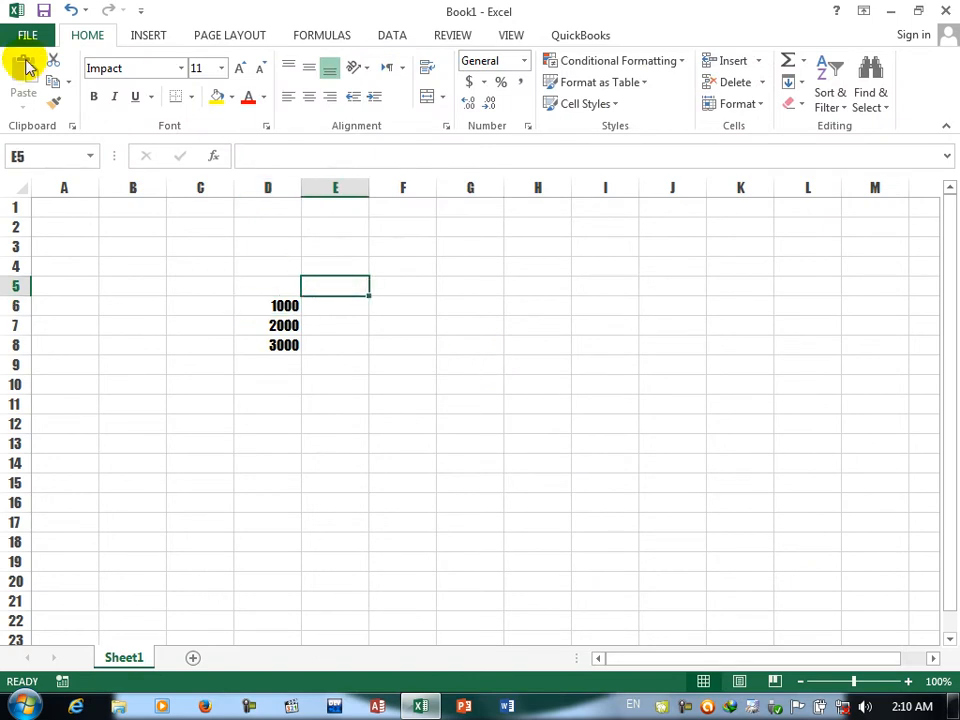
Turn on R1C1 reference style in the Formulas options and apply it.
{"action": "left_click", "coordinate": [28, 35]}
{"action": "left_click", "coordinate": [57, 452]}
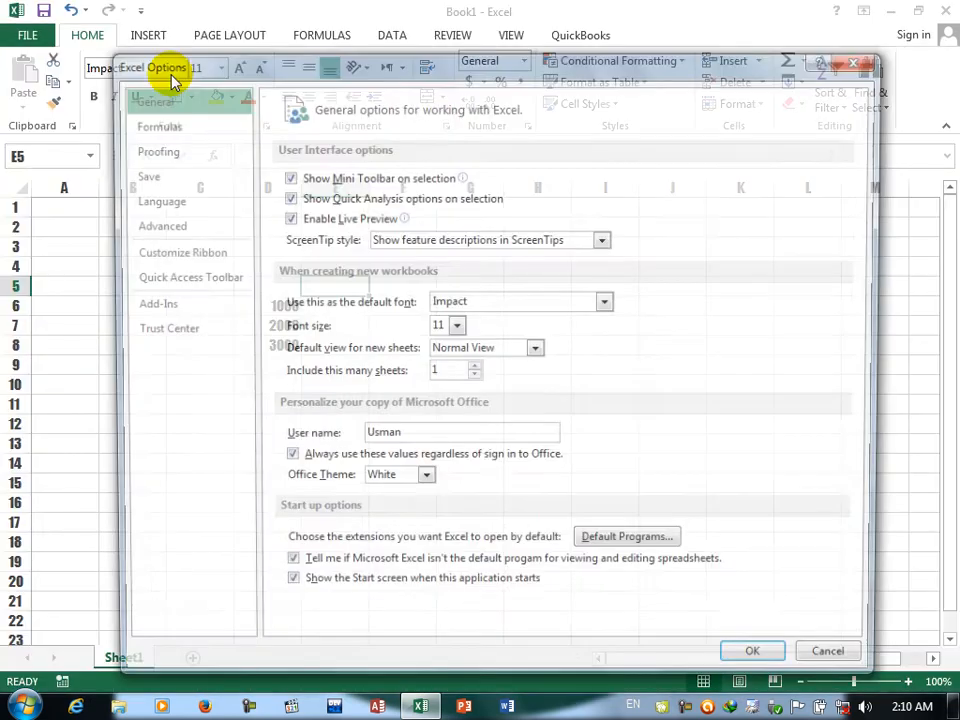
{"action": "left_click", "coordinate": [199, 128]}
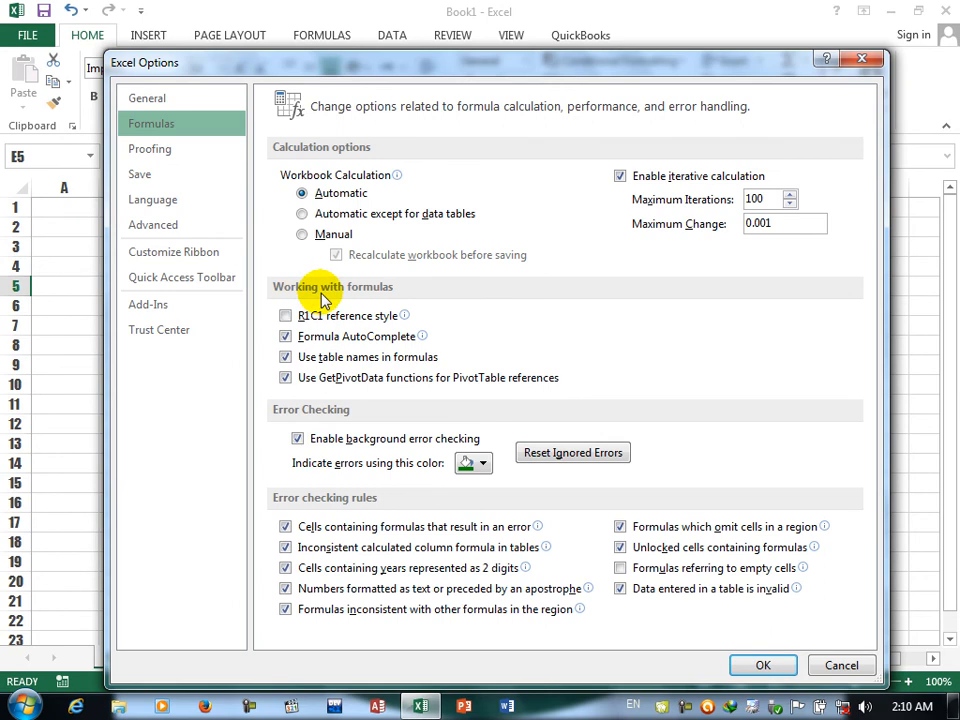
{"action": "mouse_move", "coordinate": [308, 322]}
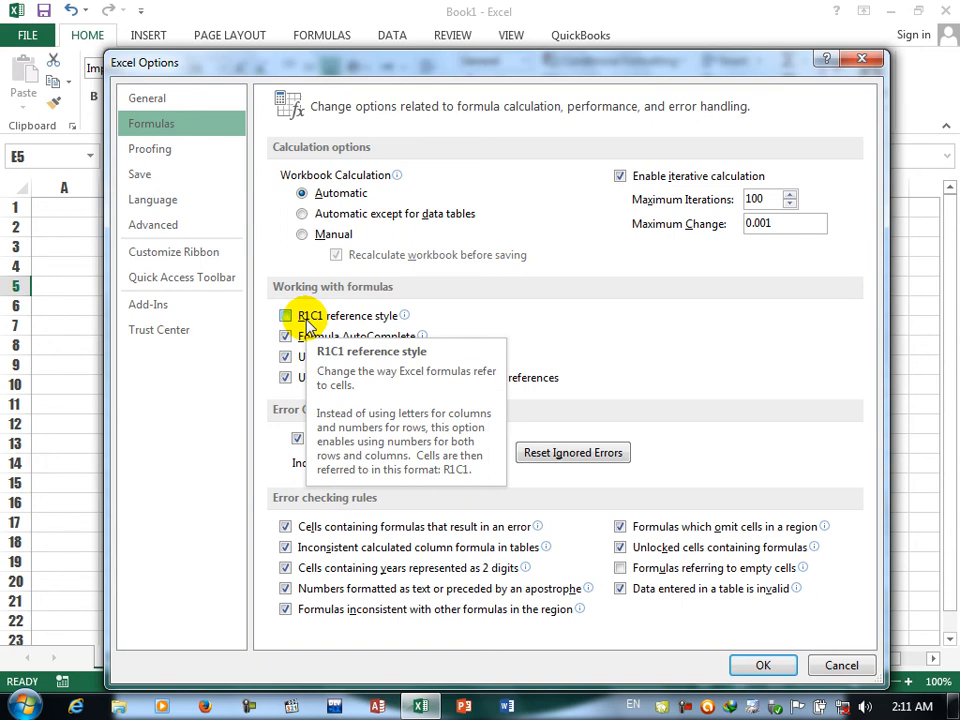
{"action": "left_click", "coordinate": [300, 316]}
{"action": "left_click", "coordinate": [760, 664]}
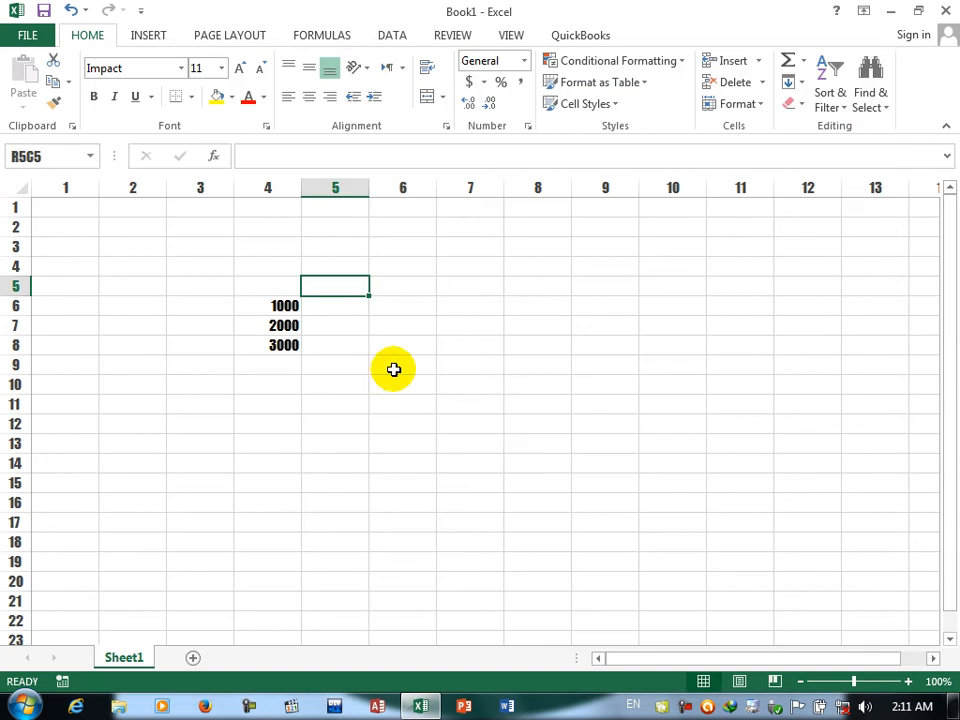
Select several column headings, including the first, third and fourth, to examine how columns are labelled under R1C1 reference style.
{"action": "left_click", "coordinate": [55, 183]}
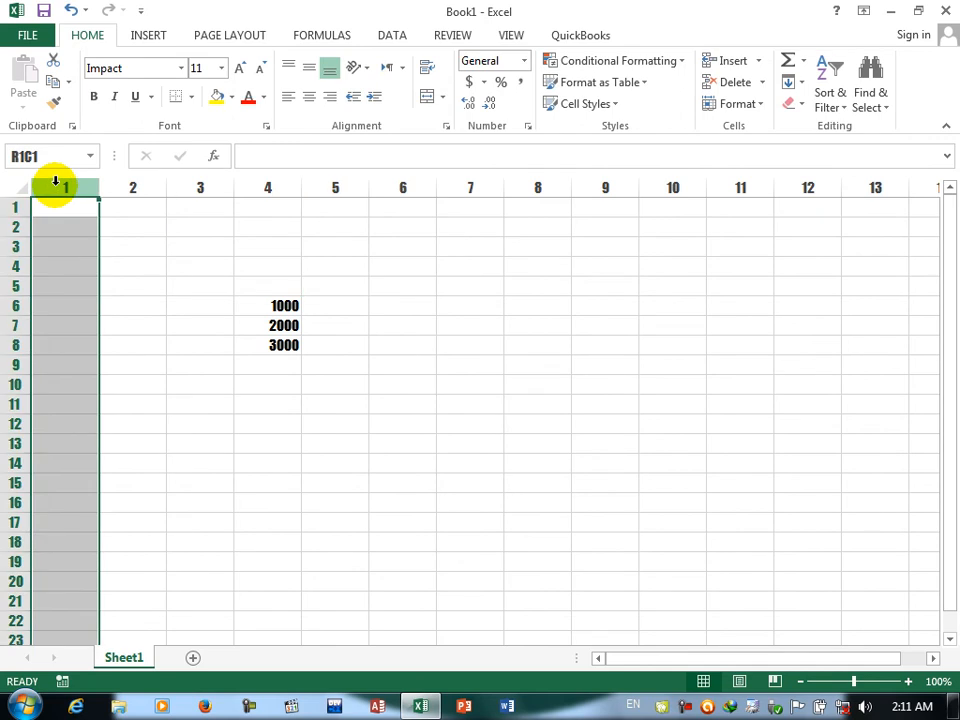
{"action": "left_click", "coordinate": [199, 188]}
{"action": "left_click", "coordinate": [285, 187]}
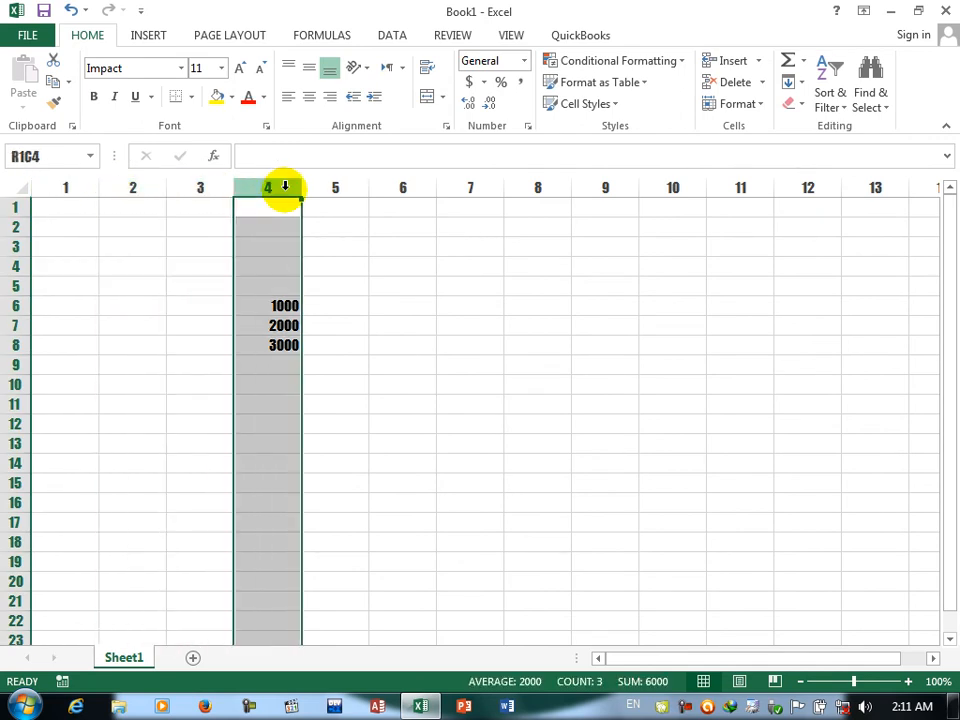
{"action": "left_click", "coordinate": [77, 181]}
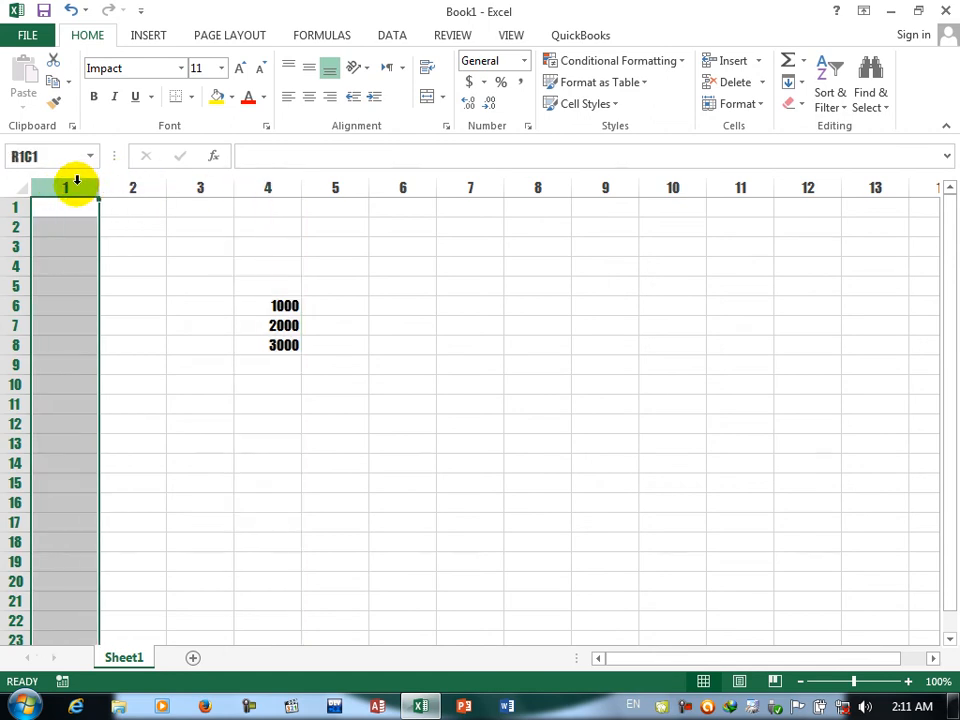
Turn off R1C1 reference style in the Formulas options, apply it, and check the column headings.
{"action": "left_click", "coordinate": [27, 35]}
{"action": "left_click", "coordinate": [44, 459]}
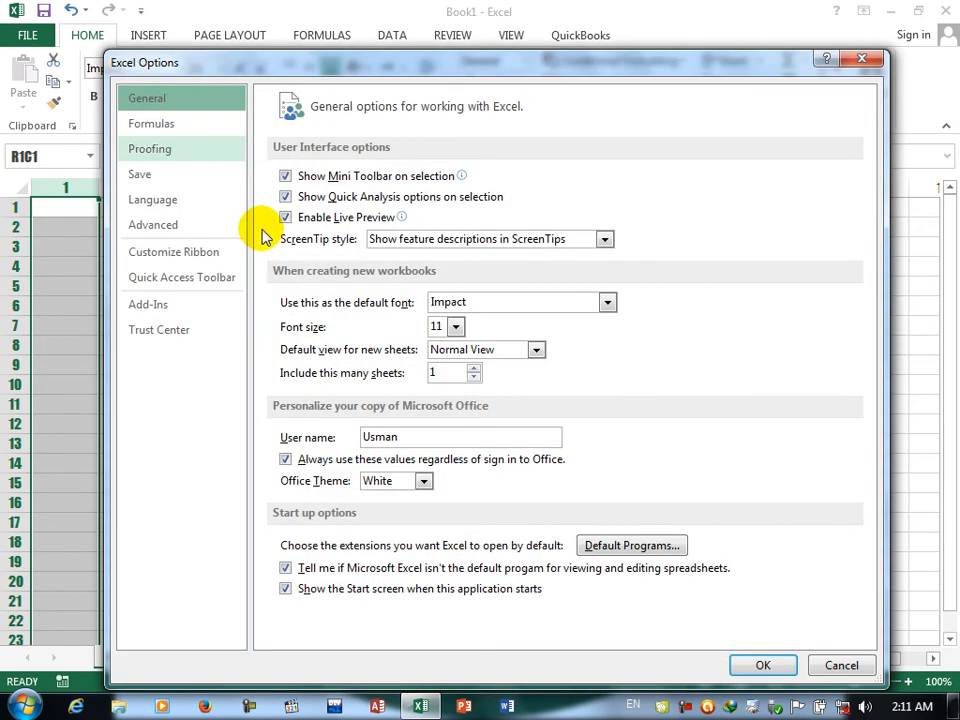
{"action": "left_click", "coordinate": [163, 127]}
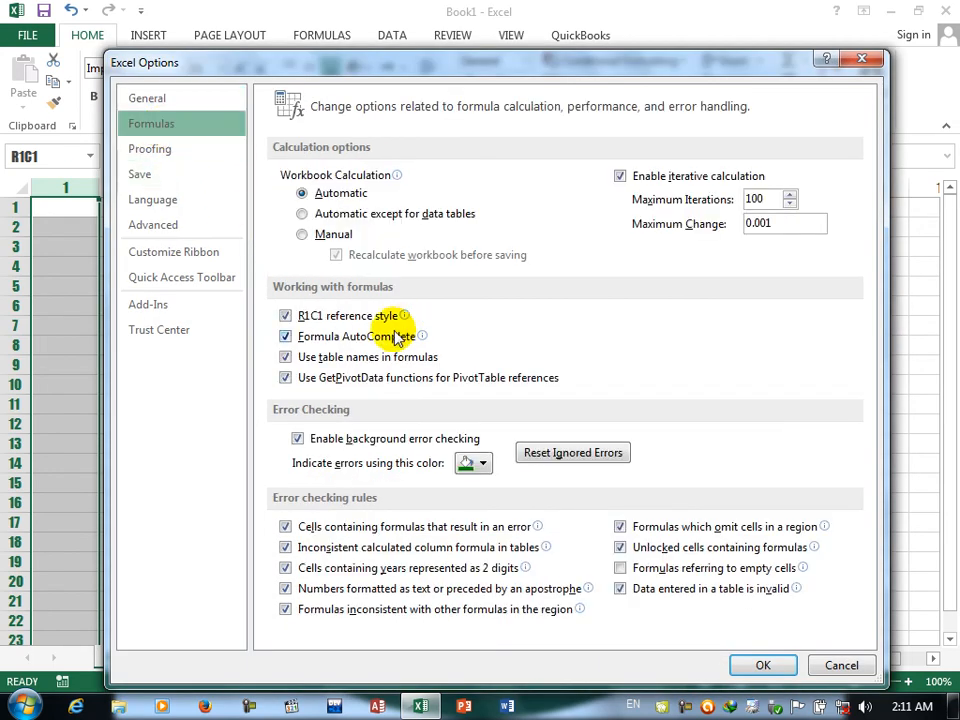
{"action": "left_click", "coordinate": [330, 315]}
{"action": "left_click", "coordinate": [760, 665]}
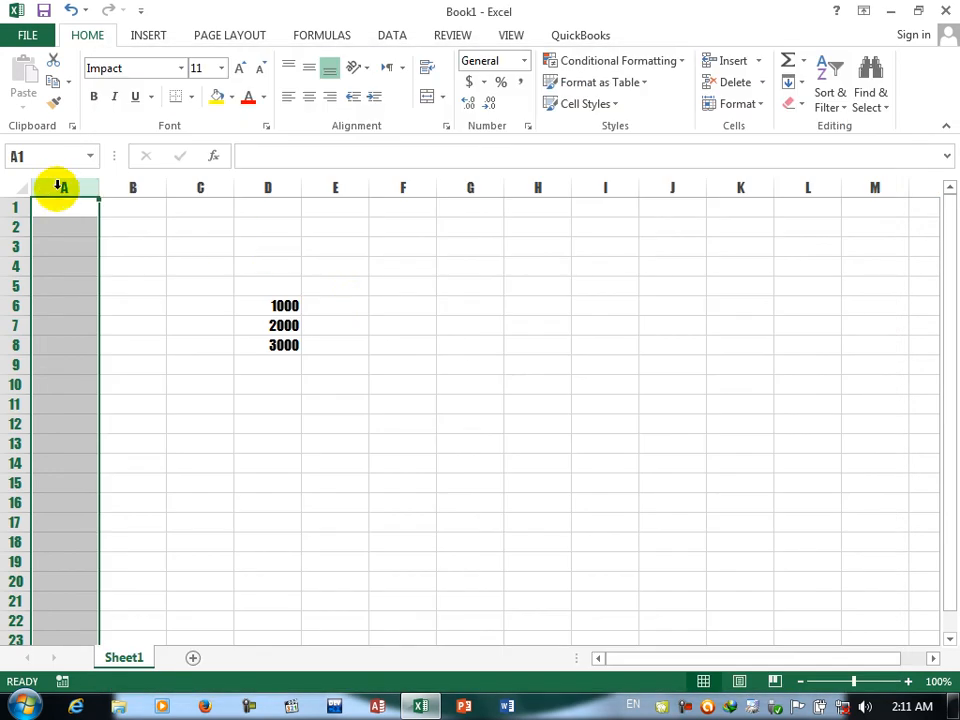
{"action": "left_click", "coordinate": [144, 188]}
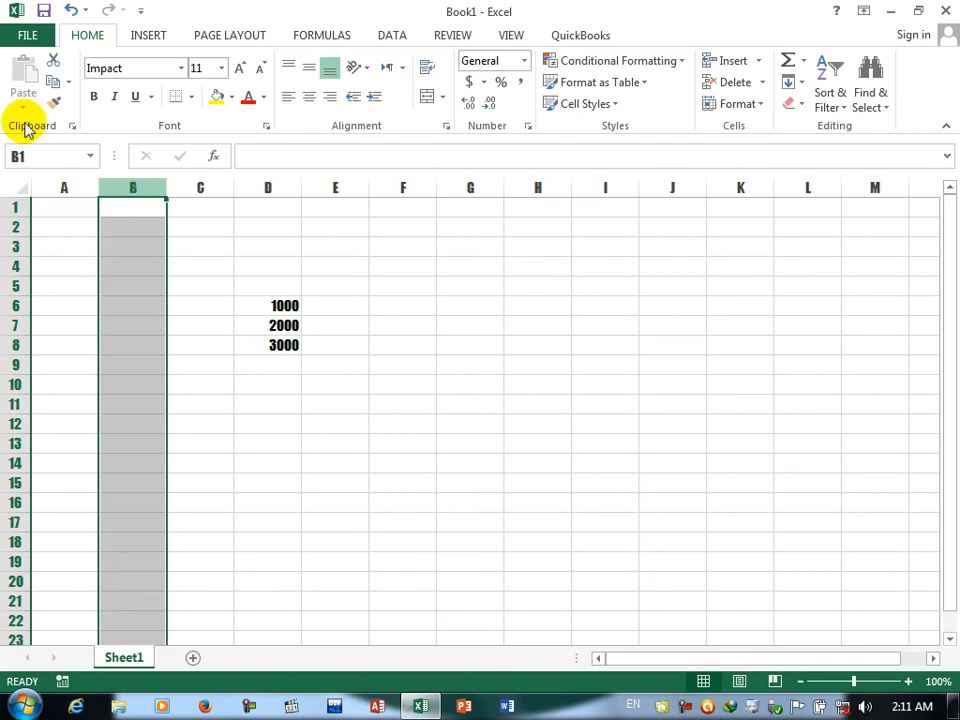
Read the description of Formula AutoComplete in the Formulas options and close the options.
{"action": "left_click", "coordinate": [27, 35]}
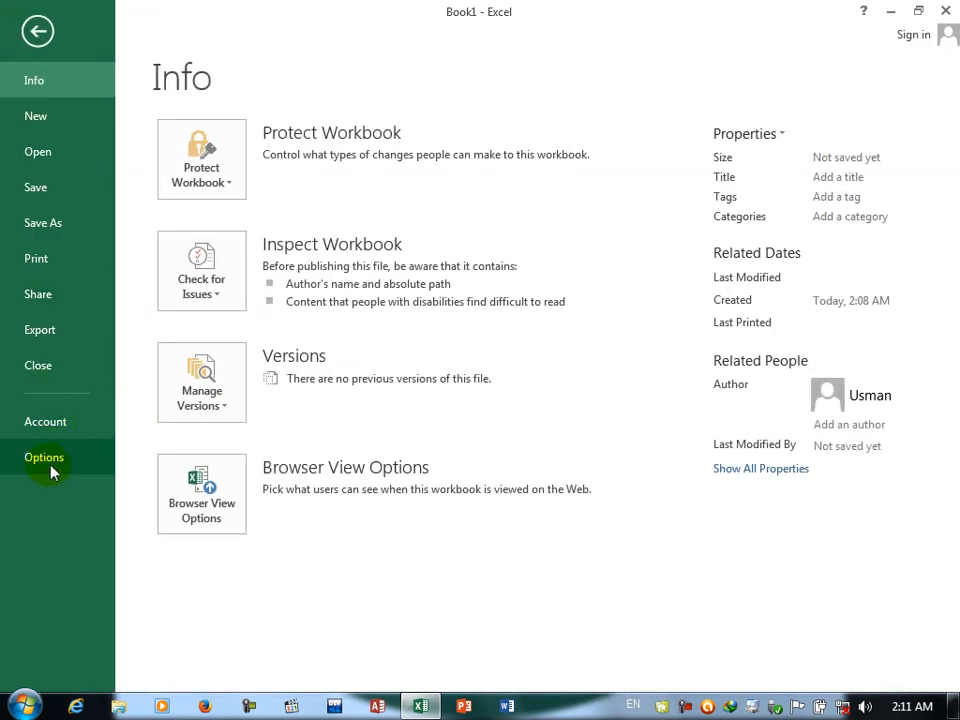
{"action": "left_click", "coordinate": [47, 457]}
{"action": "left_click", "coordinate": [165, 125]}
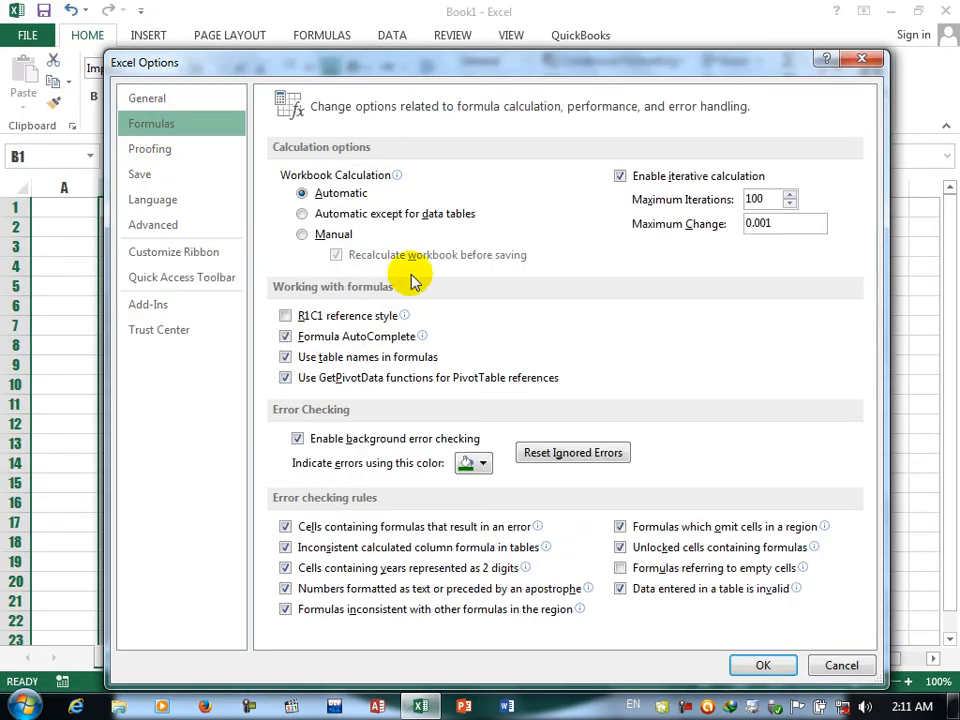
{"action": "mouse_move", "coordinate": [330, 343]}
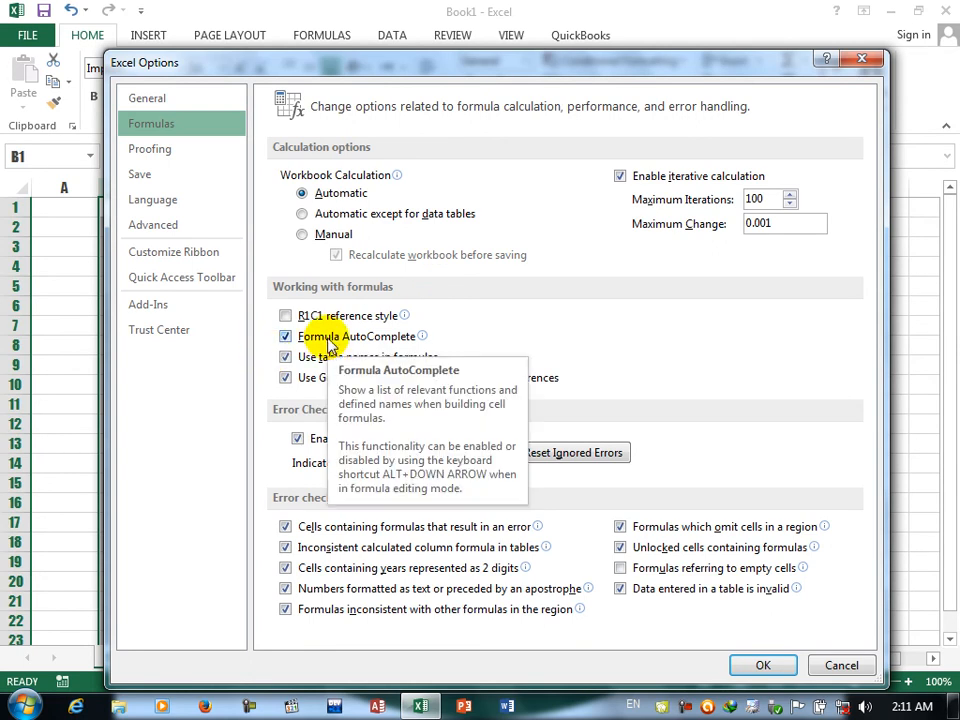
{"action": "left_click", "coordinate": [772, 666]}
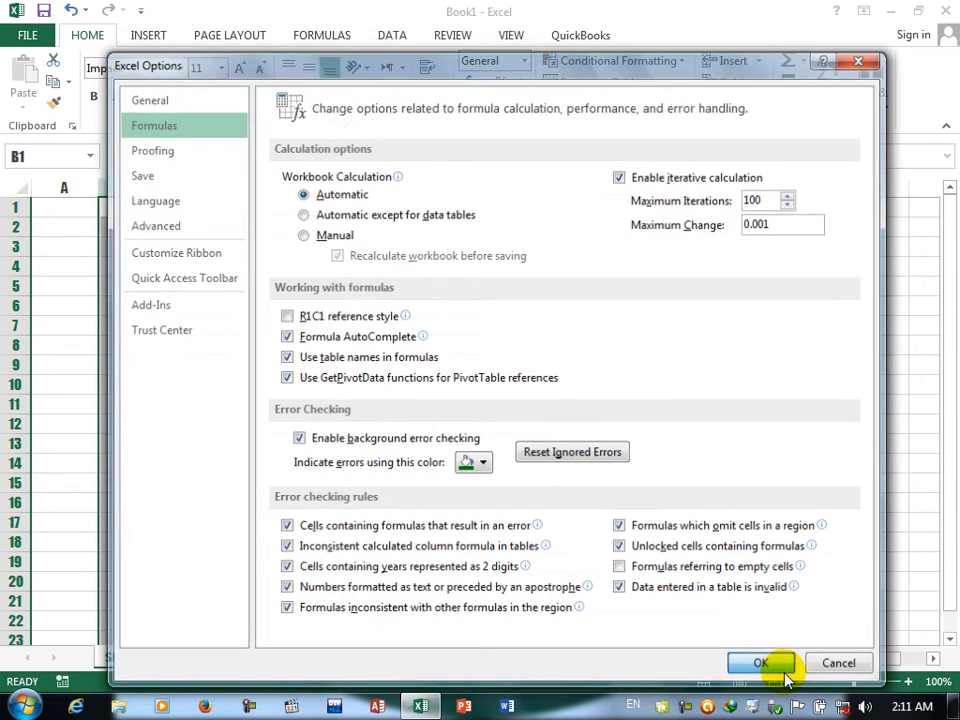
Start formulas with =S and =a in cell H8 to try out the function suggestions.
{"action": "left_click", "coordinate": [529, 343]}
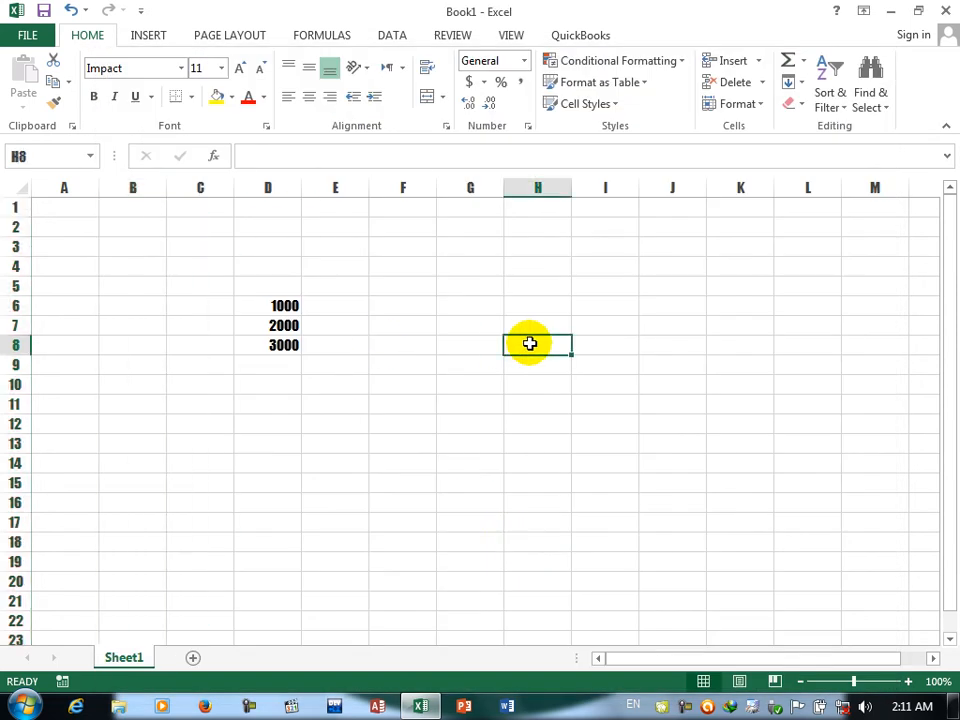
{"action": "type", "text": "=S"}
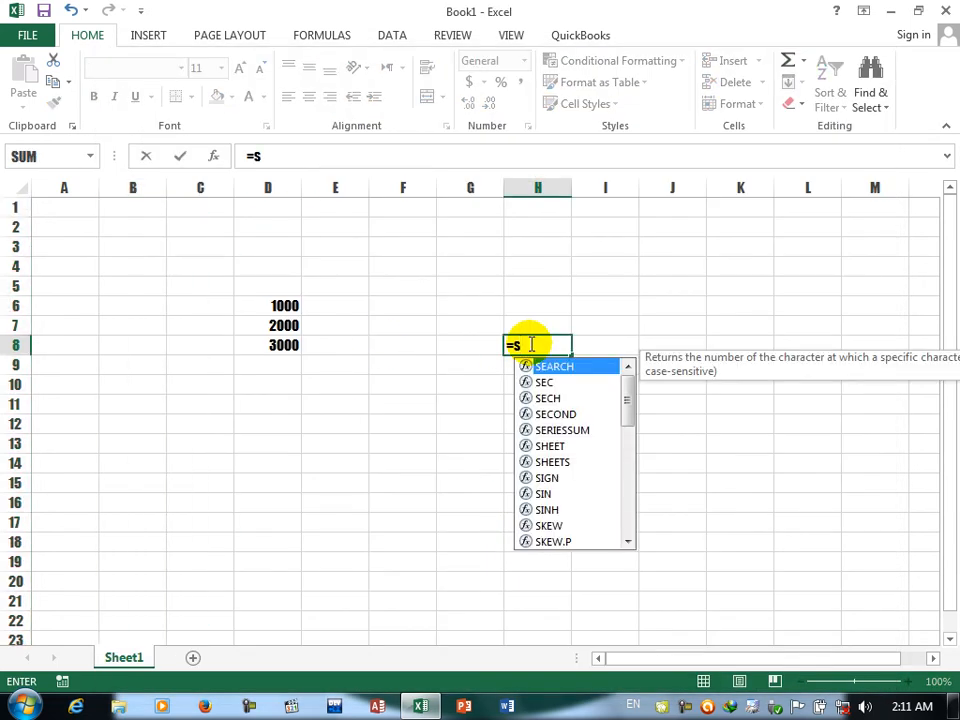
{"action": "left_click_drag", "start_coordinate": [628, 397], "coordinate": [639, 435]}
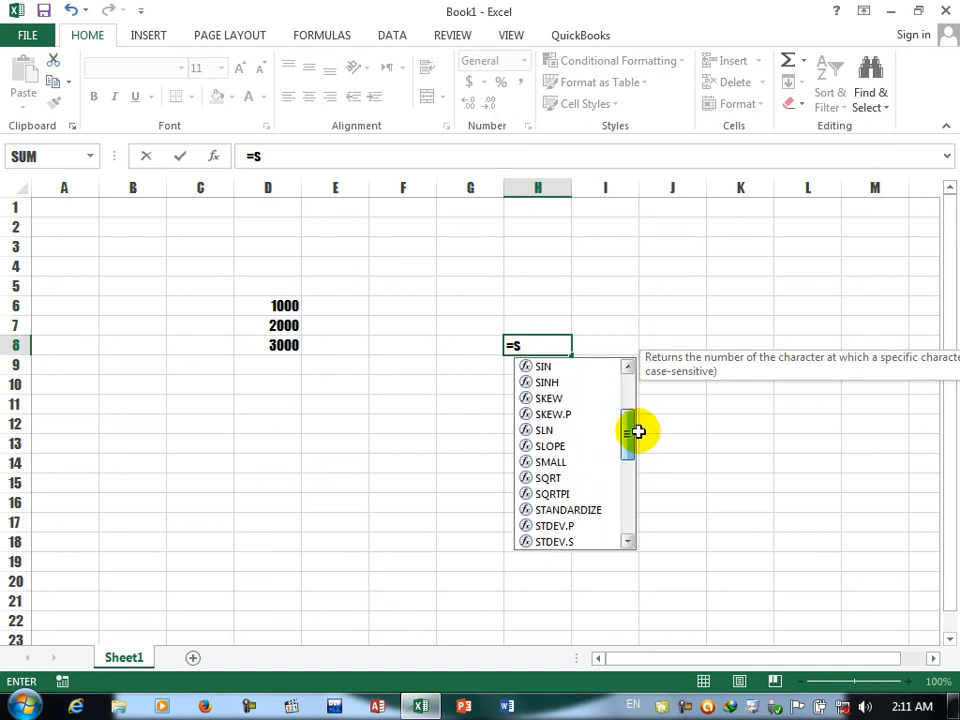
{"action": "key", "text": "BackSpace"}
{"action": "type", "text": "a"}
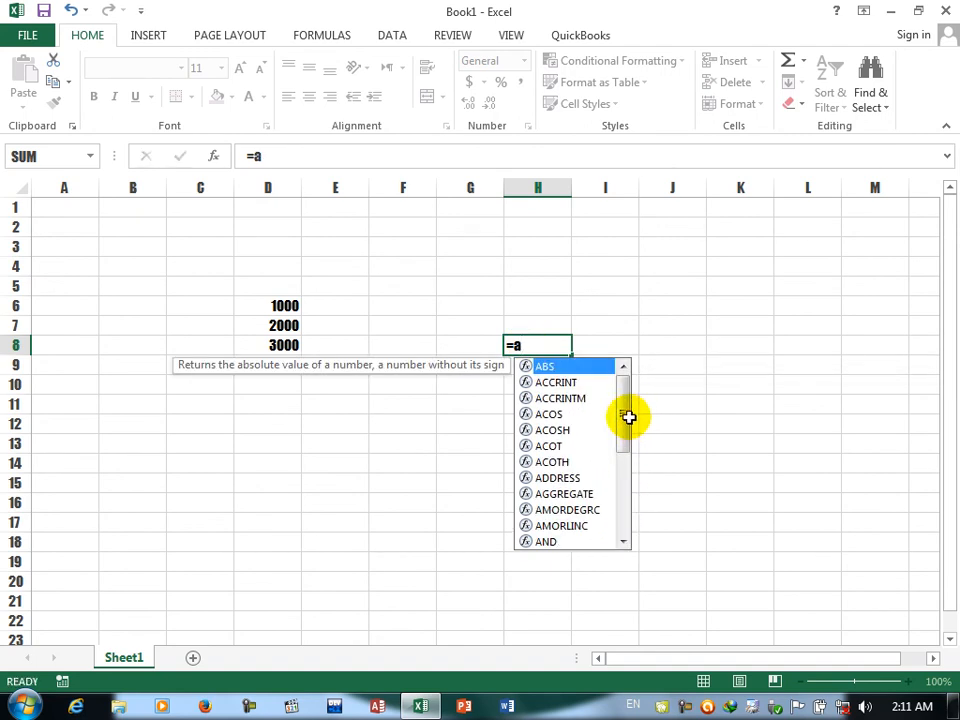
{"action": "left_click", "coordinate": [630, 420]}
Change the formula start in cell H8 to =d to test its suggestions, and cancel the entry.
{"action": "double_click", "coordinate": [566, 345]}
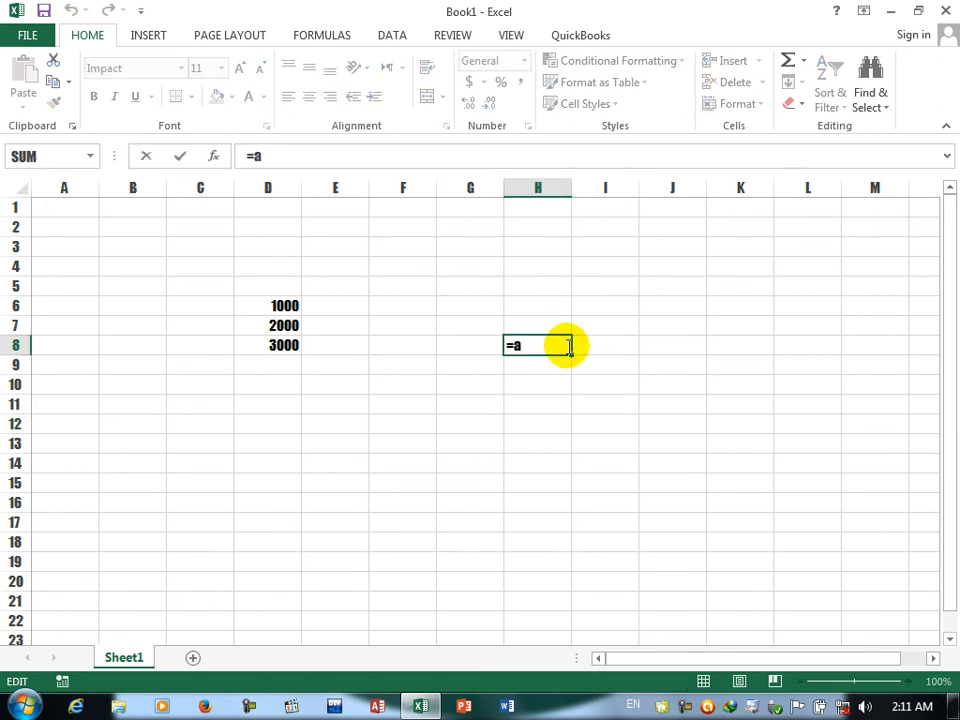
{"action": "key", "text": "BackSpace"}
{"action": "key", "text": "BackSpace"}
{"action": "type", "text": "cv"}
{"action": "key", "text": "BackSpace"}
{"action": "key", "text": "BackSpace"}
{"action": "type", "text": "d"}
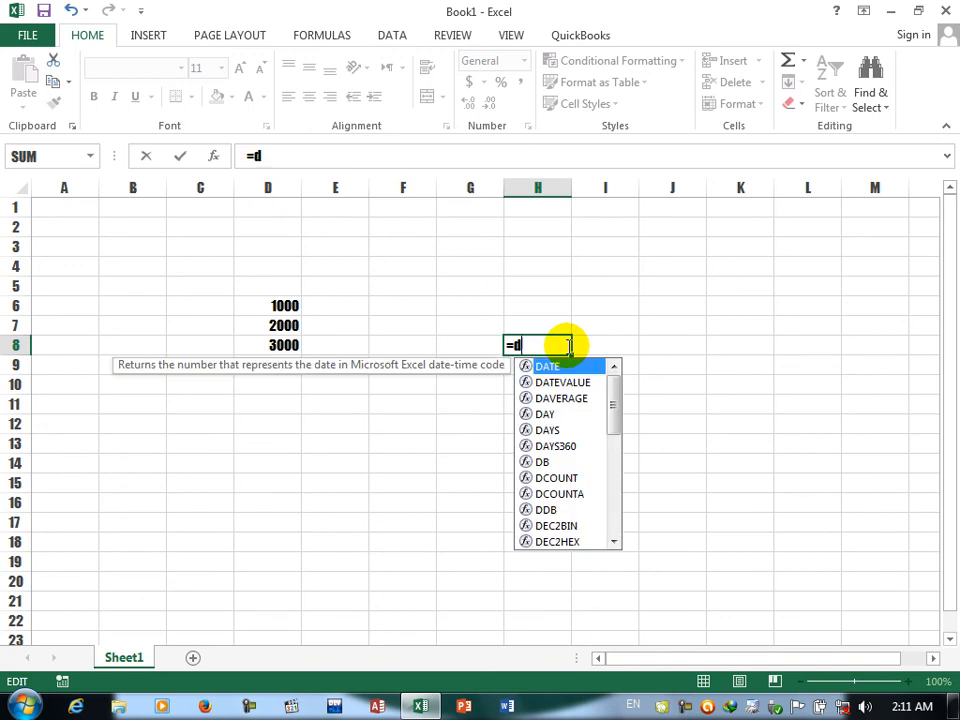
{"action": "key", "text": "BackSpace"}
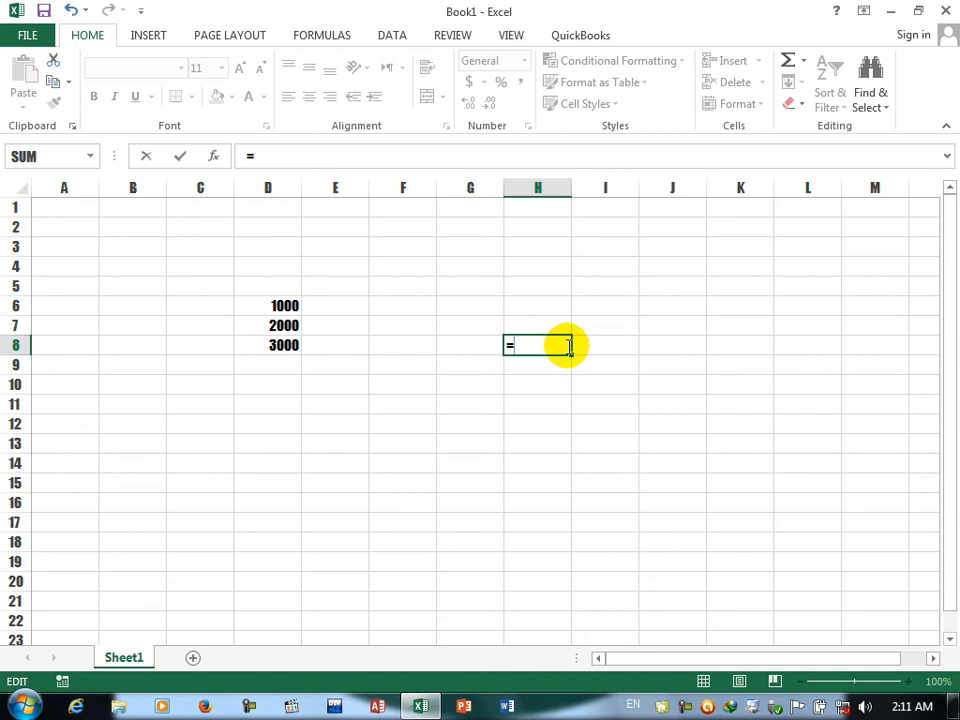
{"action": "key", "text": "Escape"}
{"action": "left_click", "coordinate": [358, 303]}
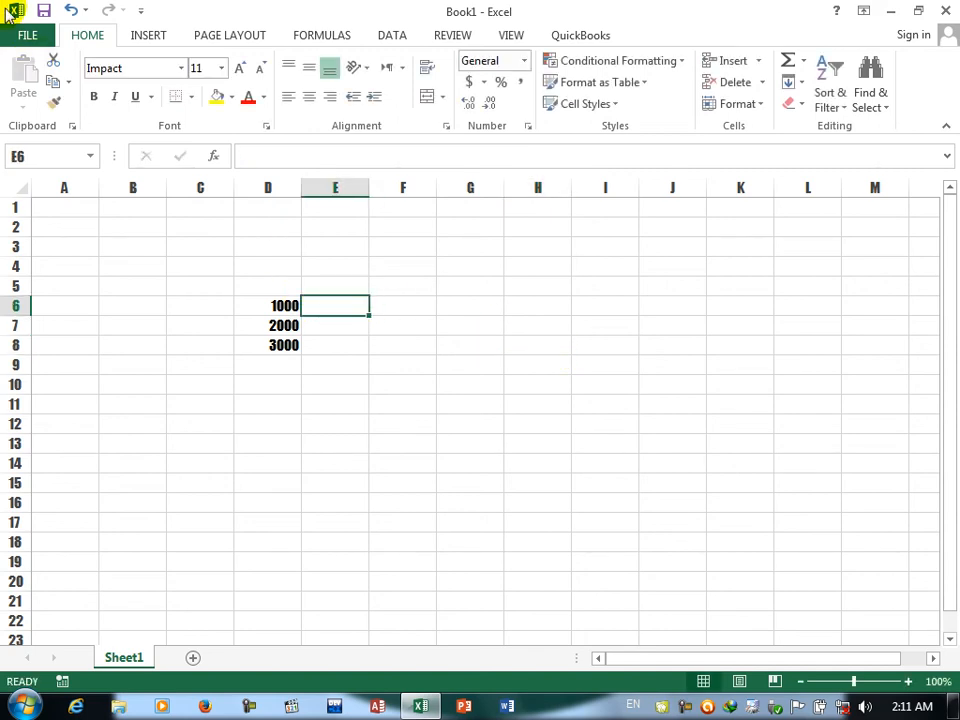
Turn off Formula AutoComplete in the Formulas options and apply it.
{"action": "left_click", "coordinate": [25, 36]}
{"action": "left_click", "coordinate": [52, 456]}
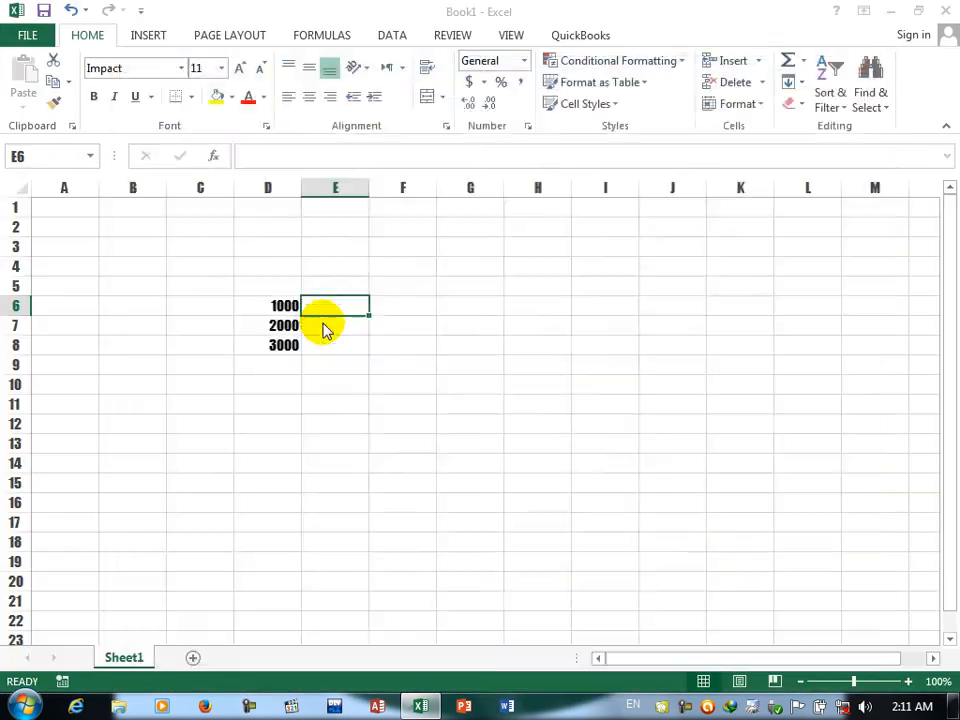
{"action": "left_click", "coordinate": [170, 124]}
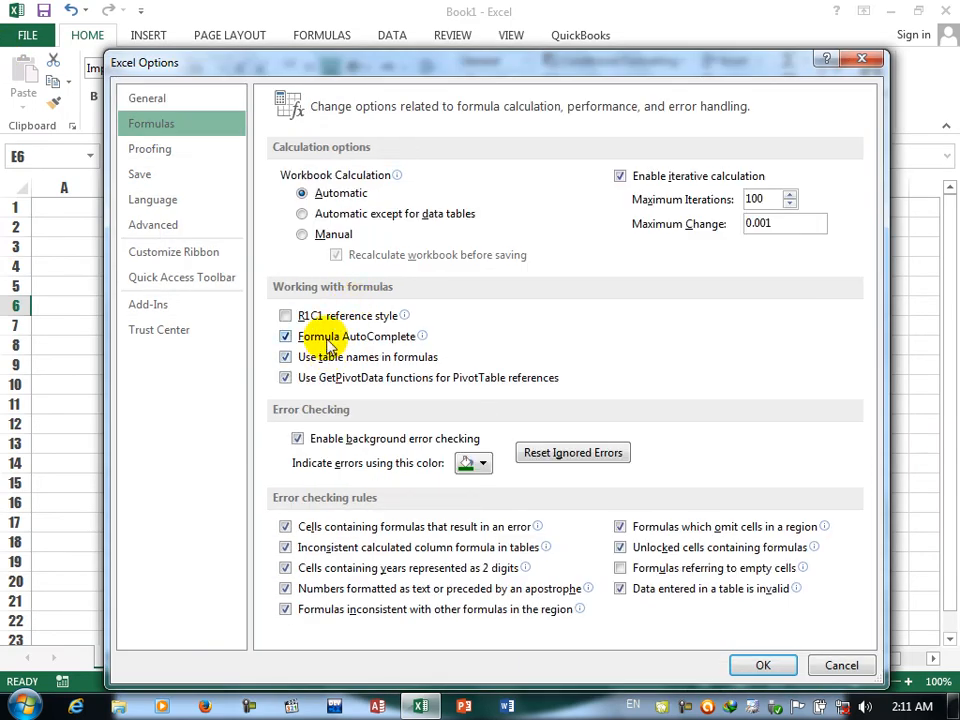
{"action": "left_click", "coordinate": [330, 338]}
{"action": "left_click", "coordinate": [768, 665]}
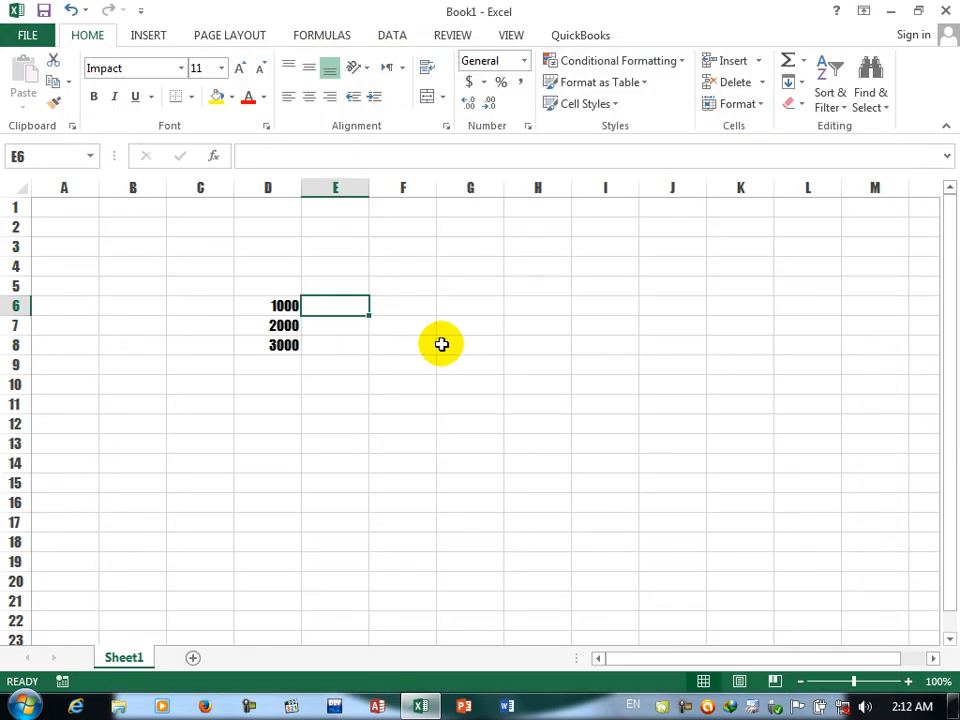
Start a formula with =s in cell G8 to check for function suggestions, and clear the entry.
{"action": "left_click", "coordinate": [441, 344]}
{"action": "type", "text": "=sd"}
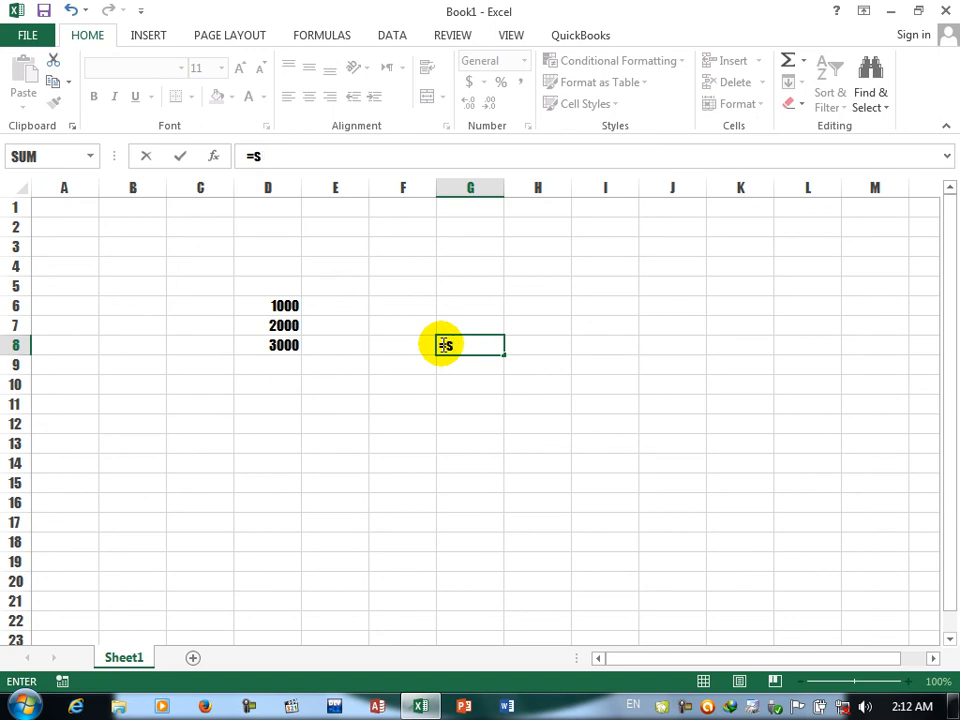
{"action": "key", "text": "BackSpace"}
{"action": "key", "text": "BackSpace"}
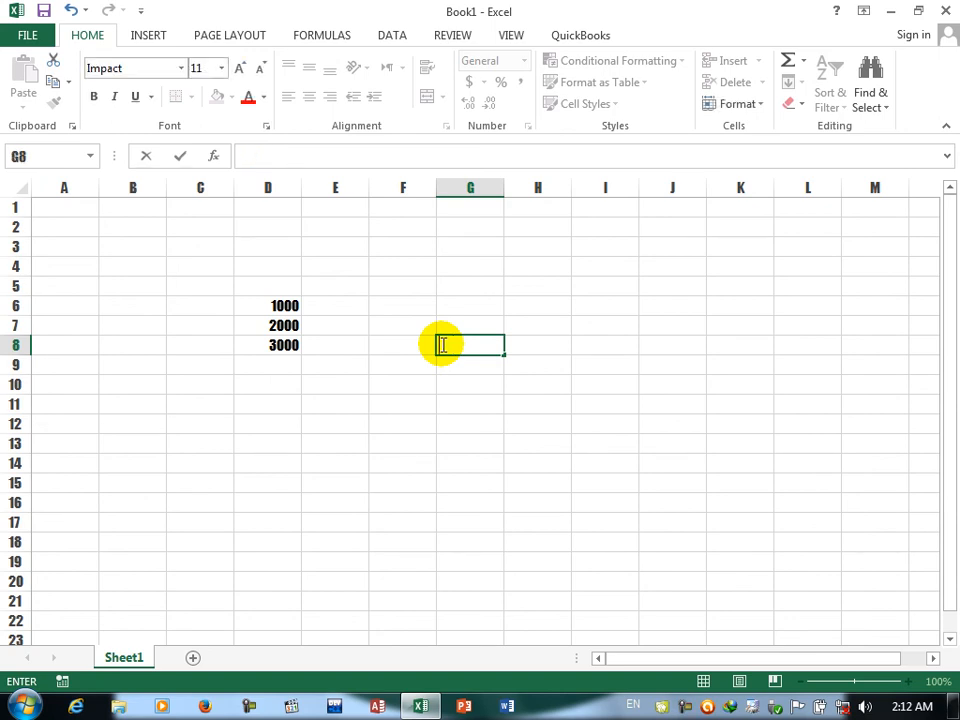
{"action": "left_click", "coordinate": [388, 310]}
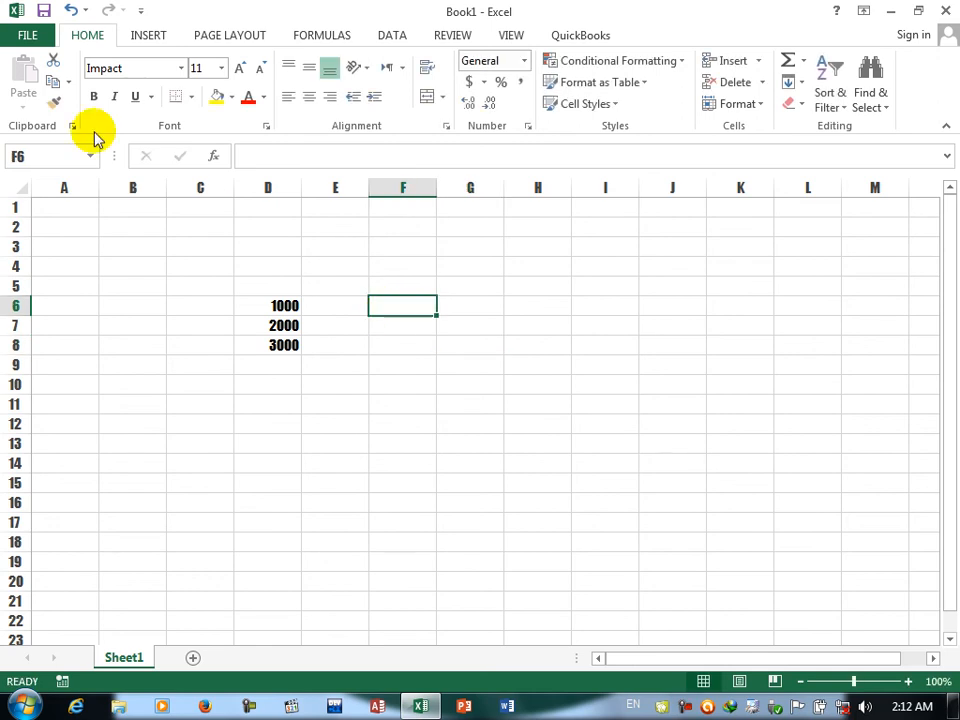
Turn Formula AutoComplete back on in the Formulas options and apply it.
{"action": "left_click", "coordinate": [27, 38]}
{"action": "left_click", "coordinate": [43, 456]}
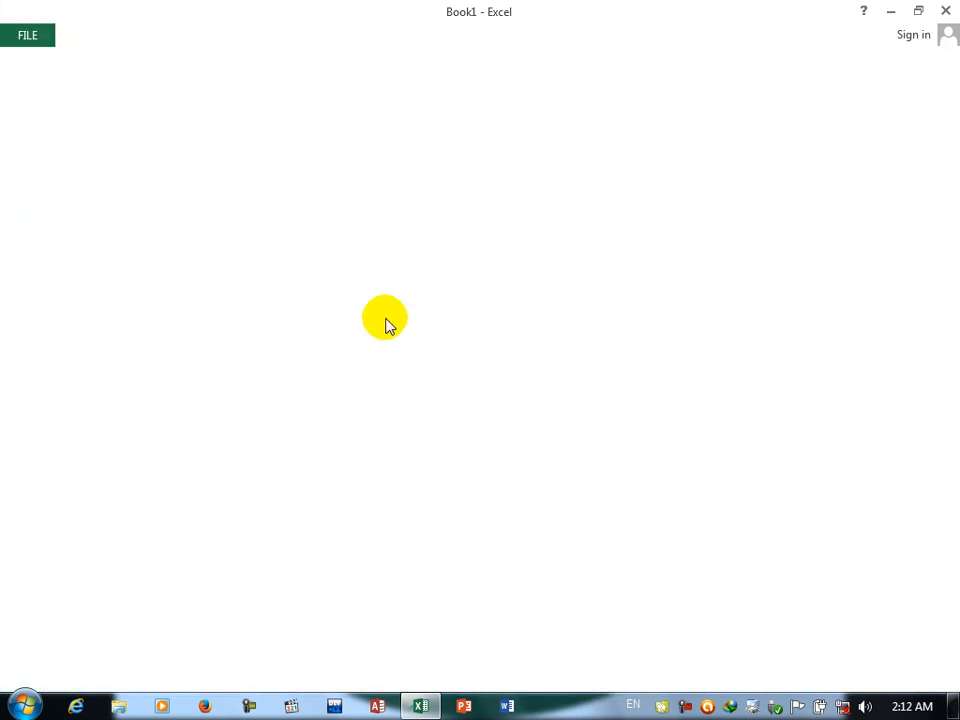
{"action": "left_click", "coordinate": [166, 128]}
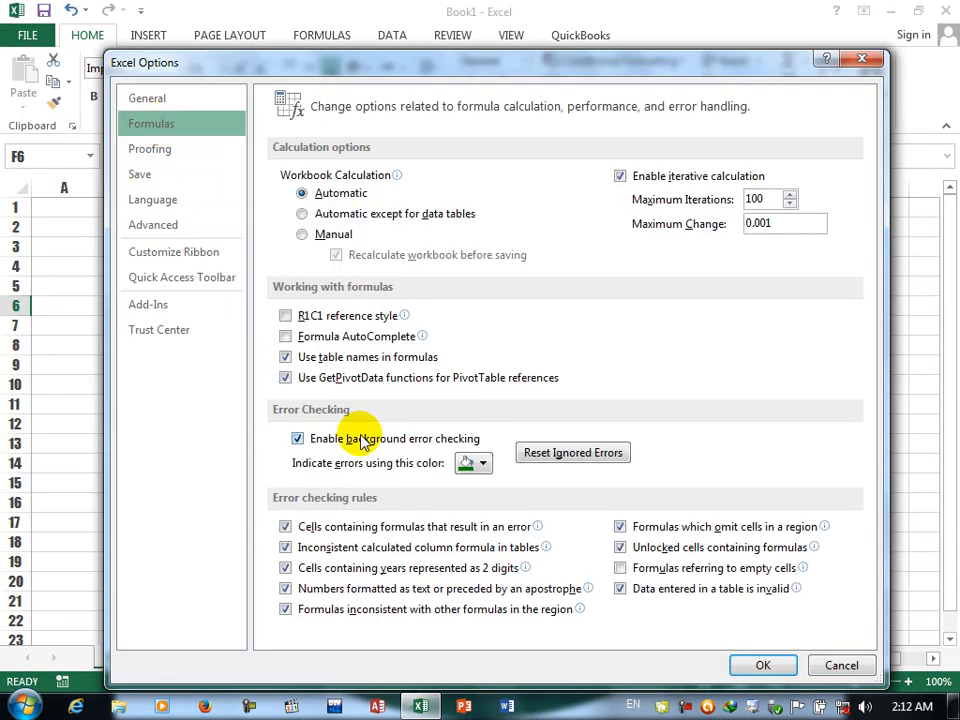
{"action": "left_click", "coordinate": [323, 340]}
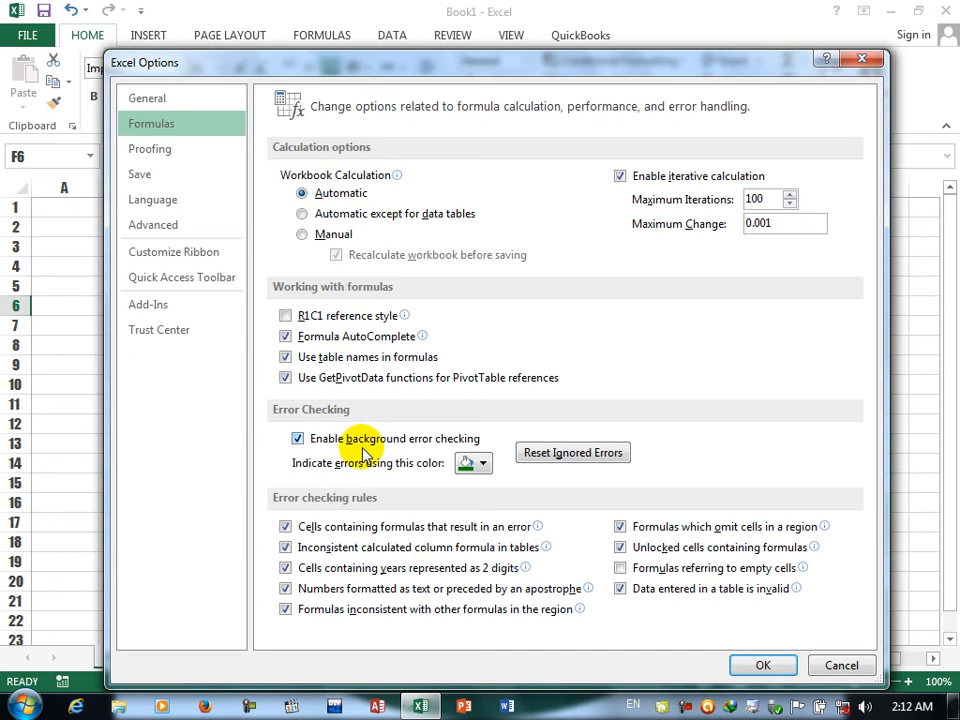
{"action": "left_click", "coordinate": [765, 666]}
Enter the invalid formula =asad+100 in cell F8 and inspect how the cell is marked.
{"action": "left_click", "coordinate": [383, 347]}
{"action": "type", "text": "="}
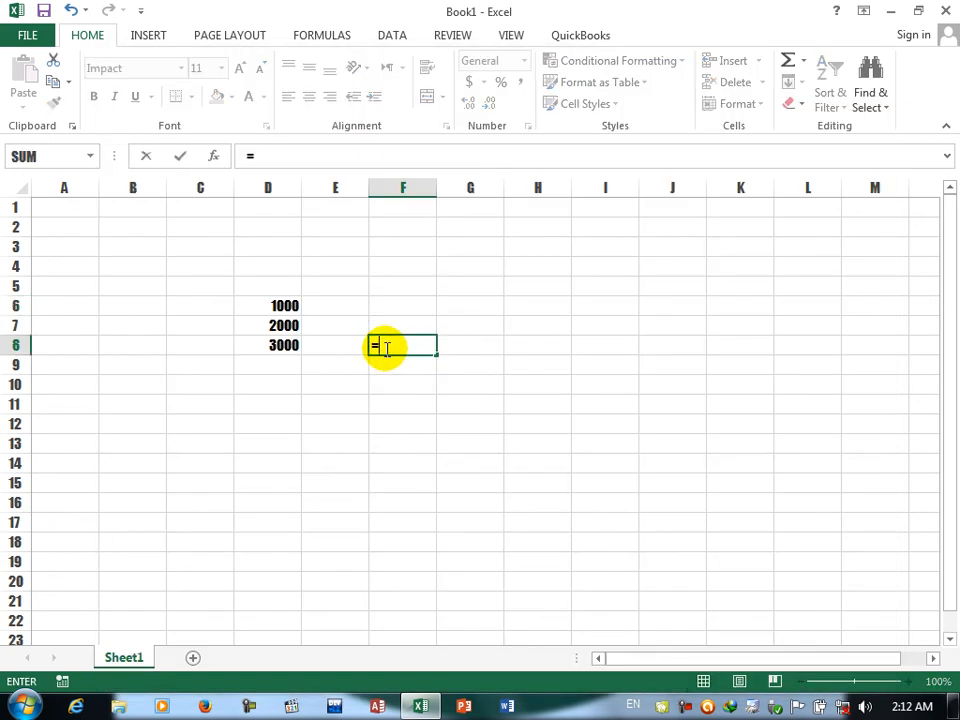
{"action": "type", "text": "asad+1"}
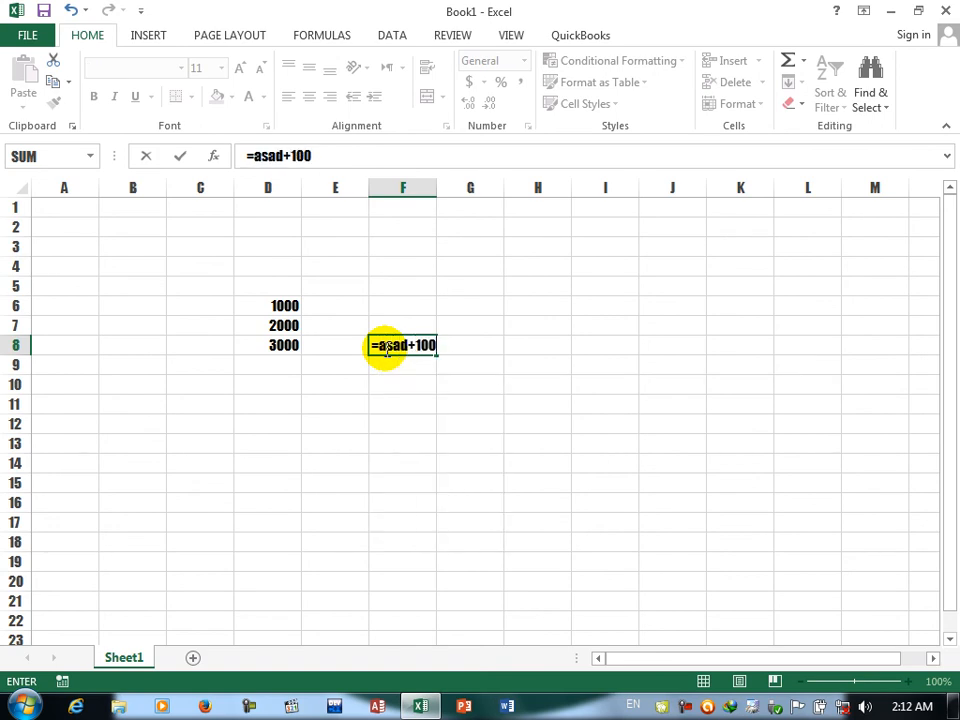
{"action": "type", "text": "00"}
{"action": "key", "text": "Return"}
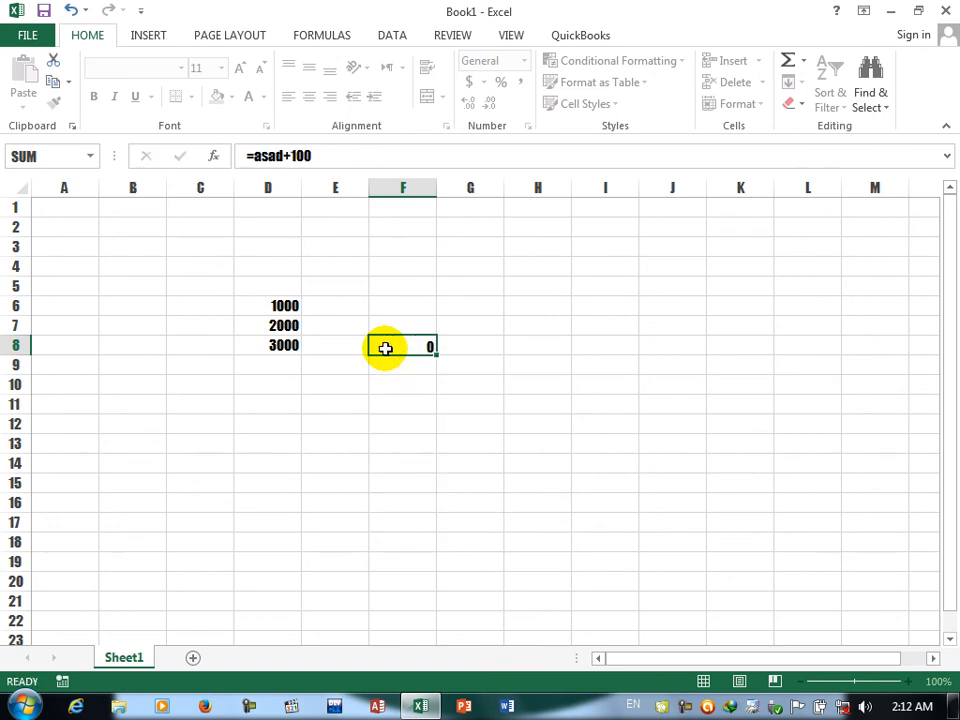
{"action": "left_click", "coordinate": [401, 345]}
{"action": "left_click", "coordinate": [613, 418]}
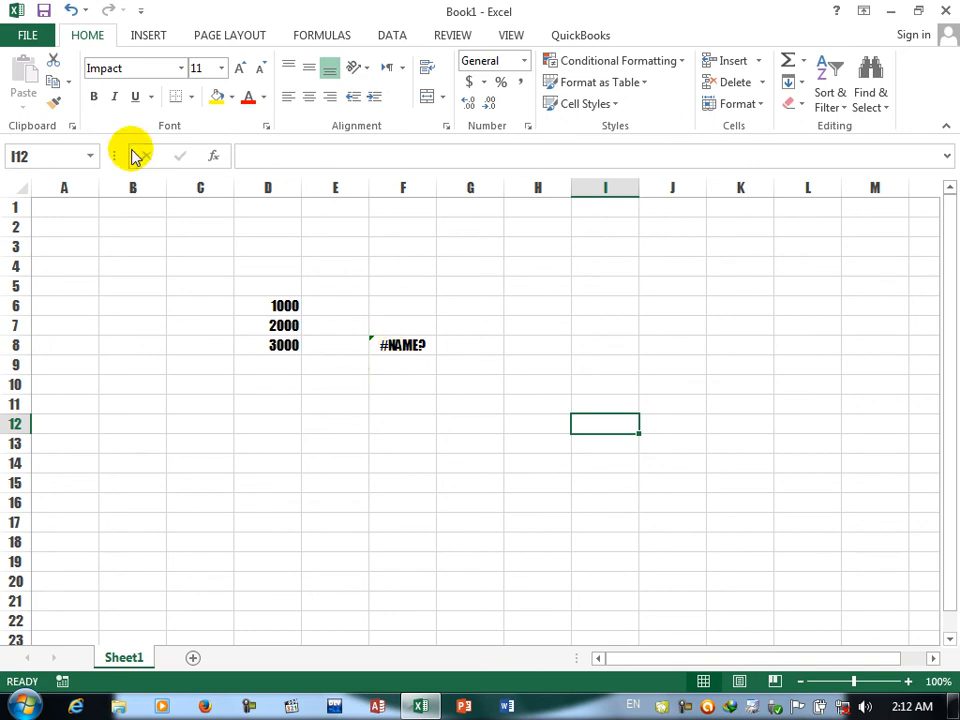
Turn off background error checking in the Formulas options and apply it.
{"action": "left_click", "coordinate": [27, 34]}
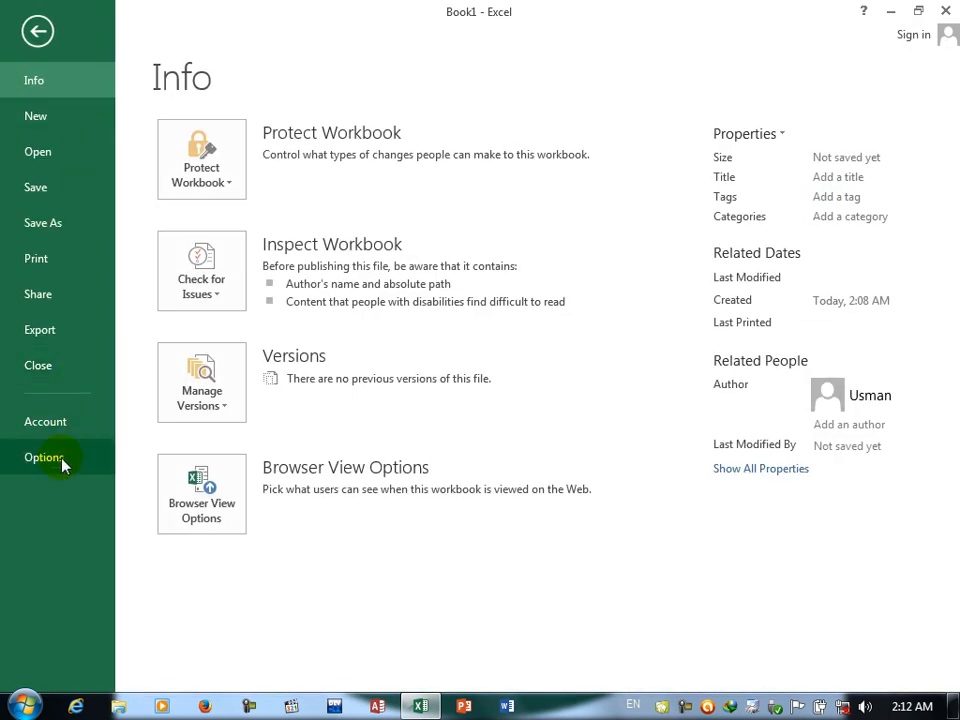
{"action": "left_click", "coordinate": [62, 458]}
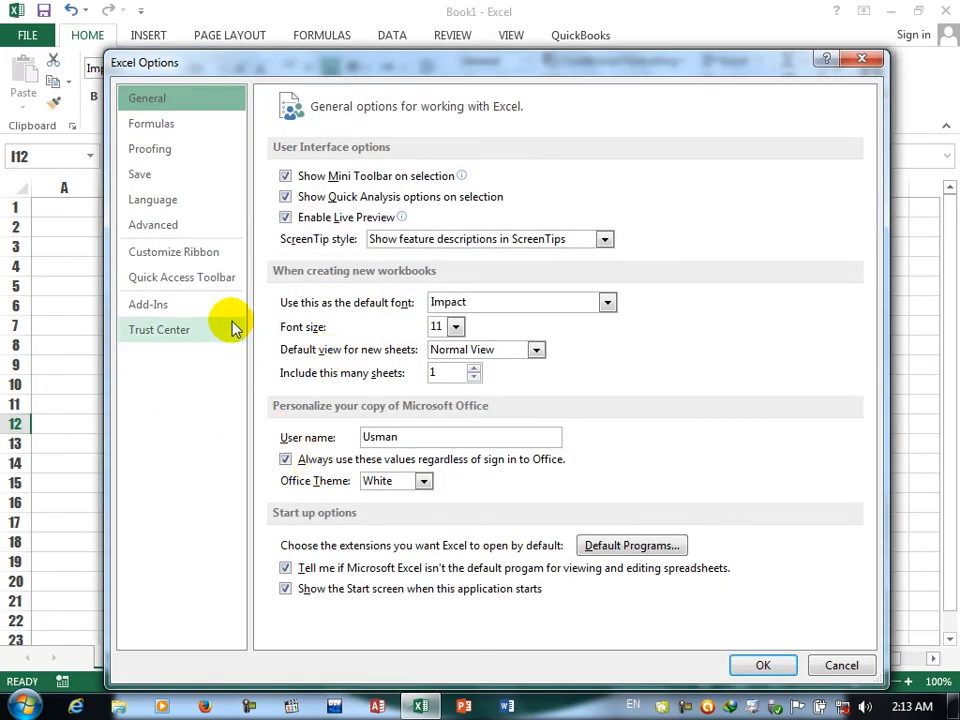
{"action": "left_click", "coordinate": [155, 126]}
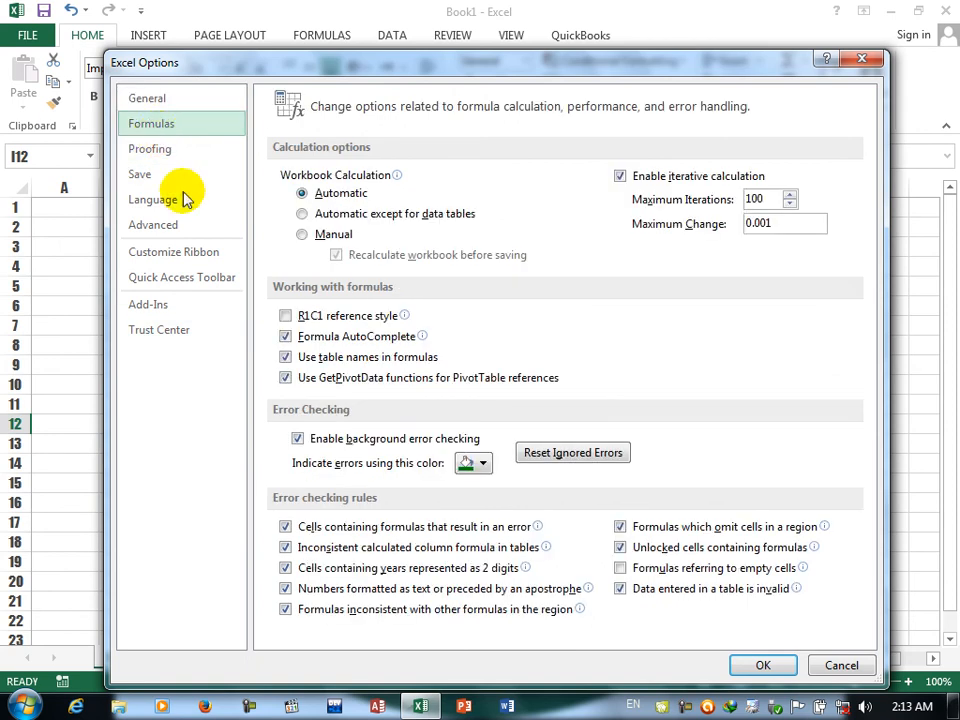
{"action": "left_click", "coordinate": [320, 442]}
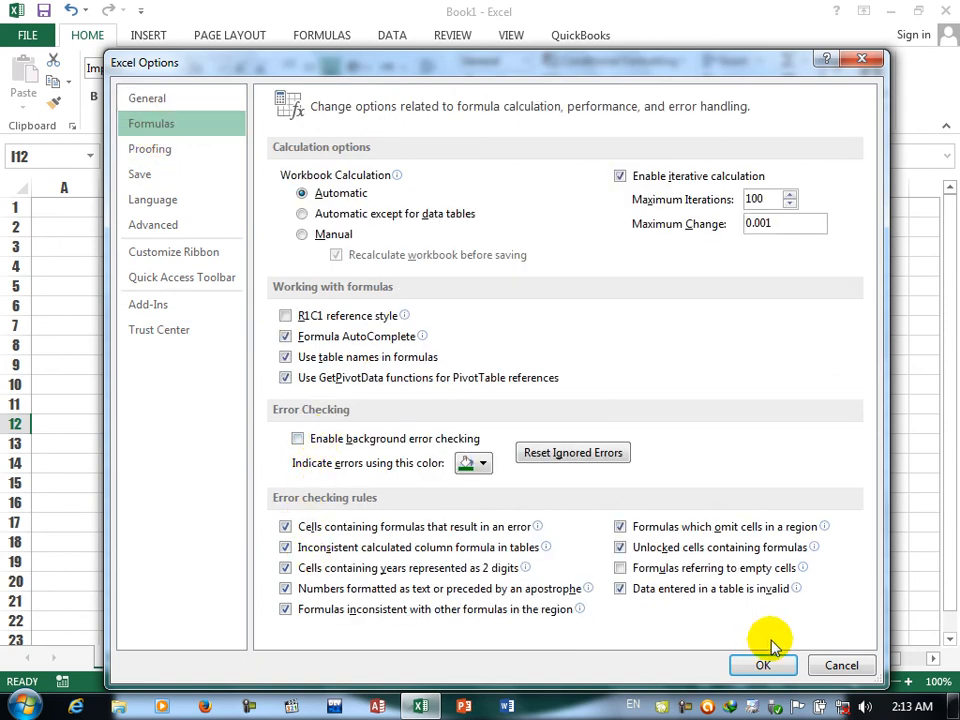
{"action": "left_click", "coordinate": [763, 665]}
Enter the invalid formula =a+100 in cell F9 and check the cell for an error indicator.
{"action": "left_click", "coordinate": [412, 347]}
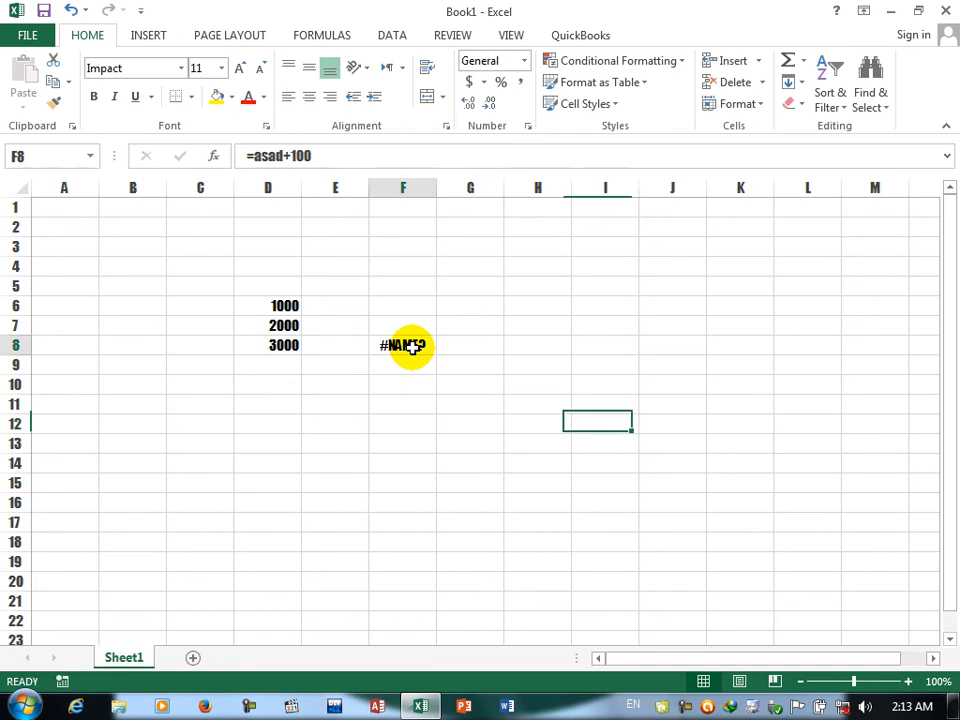
{"action": "left_click", "coordinate": [412, 368]}
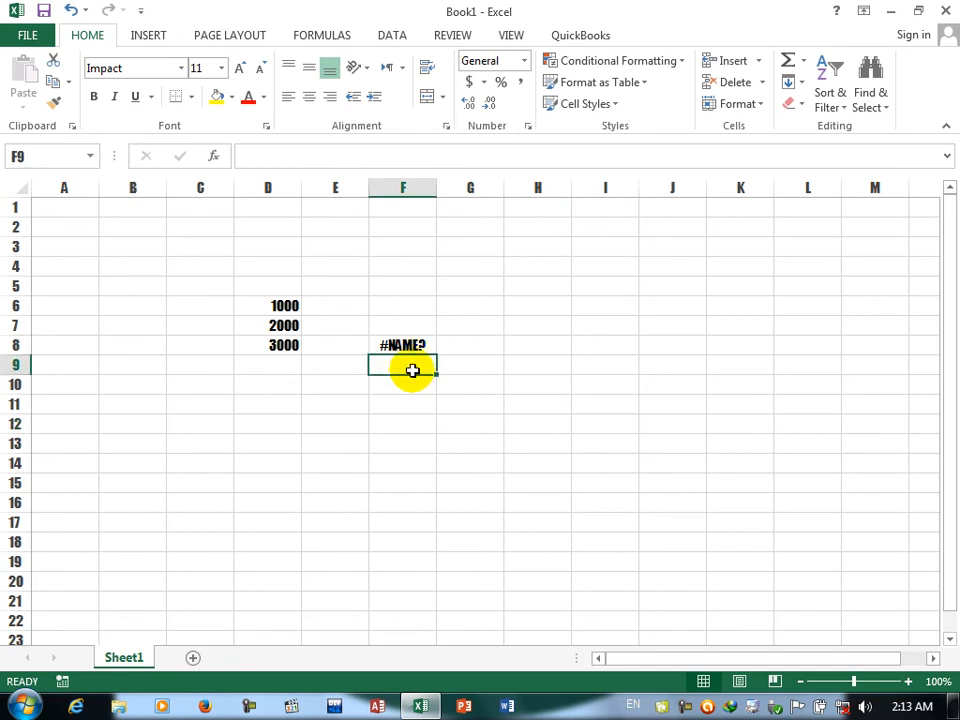
{"action": "type", "text": "=a"}
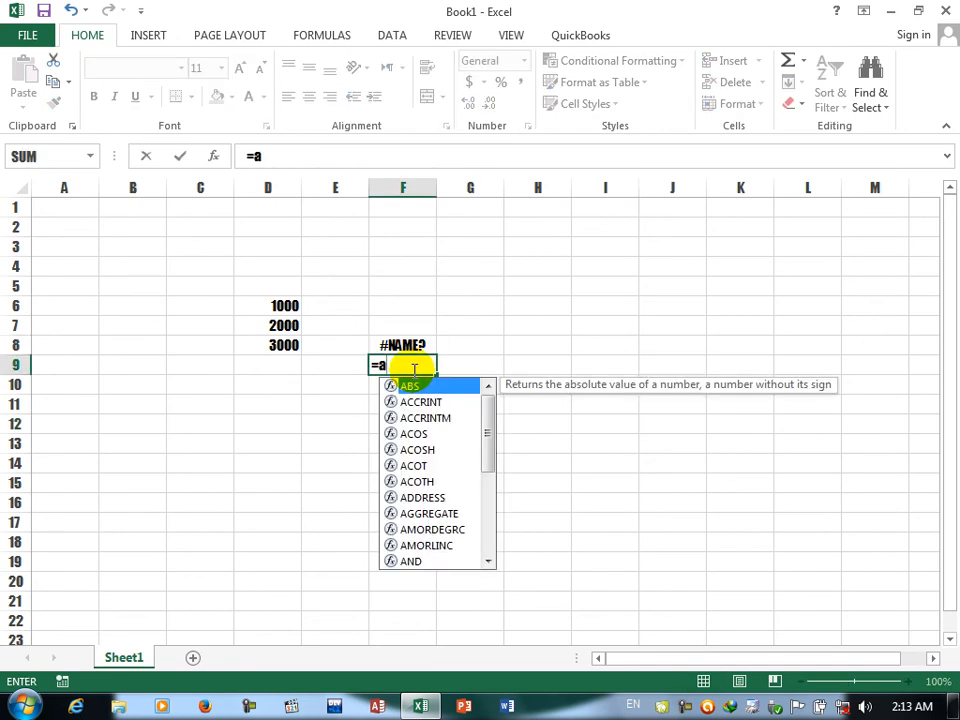
{"action": "type", "text": "+100"}
{"action": "key", "text": "Return"}
{"action": "left_click", "coordinate": [399, 367]}
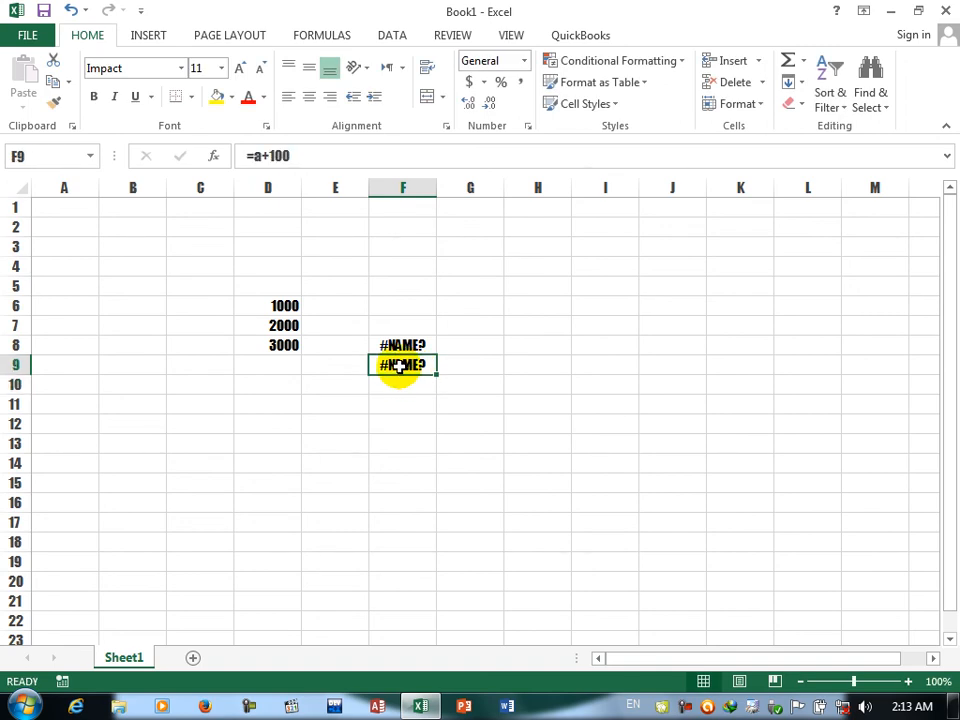
Re-enable background error checking in the Formulas options with red as the error indicator colour, and apply it.
{"action": "left_click", "coordinate": [26, 36]}
{"action": "left_click", "coordinate": [36, 456]}
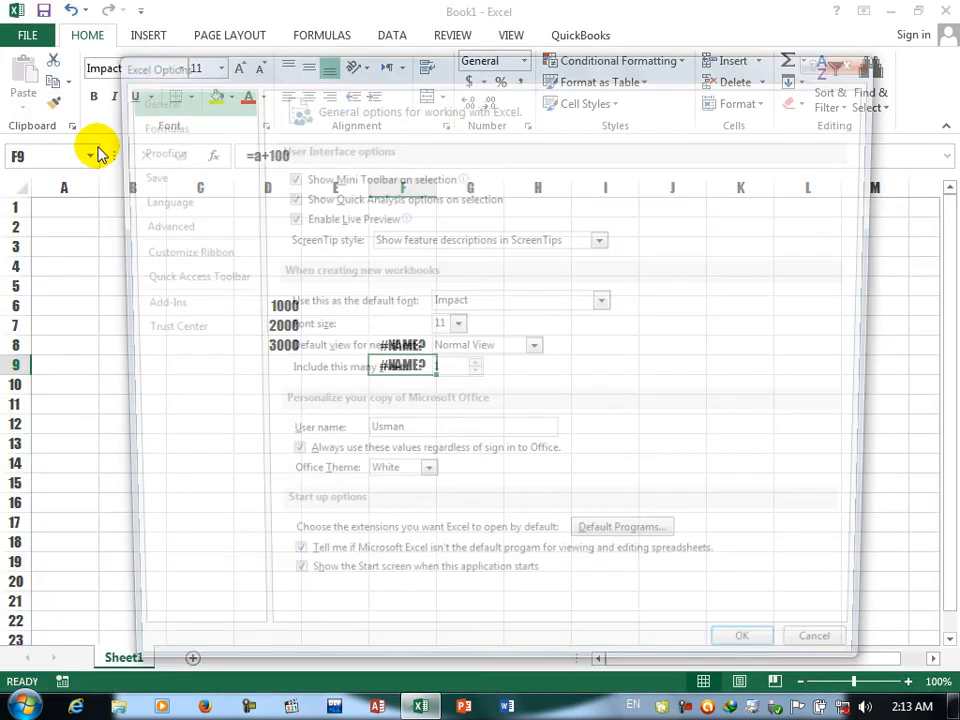
{"action": "left_click", "coordinate": [165, 123]}
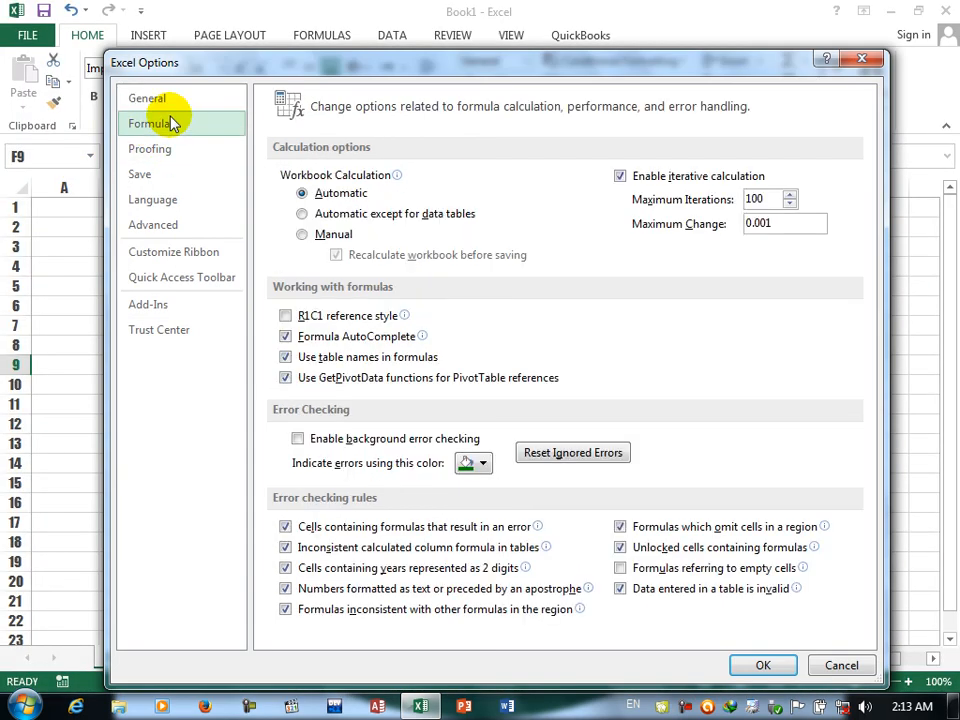
{"action": "left_click", "coordinate": [339, 449]}
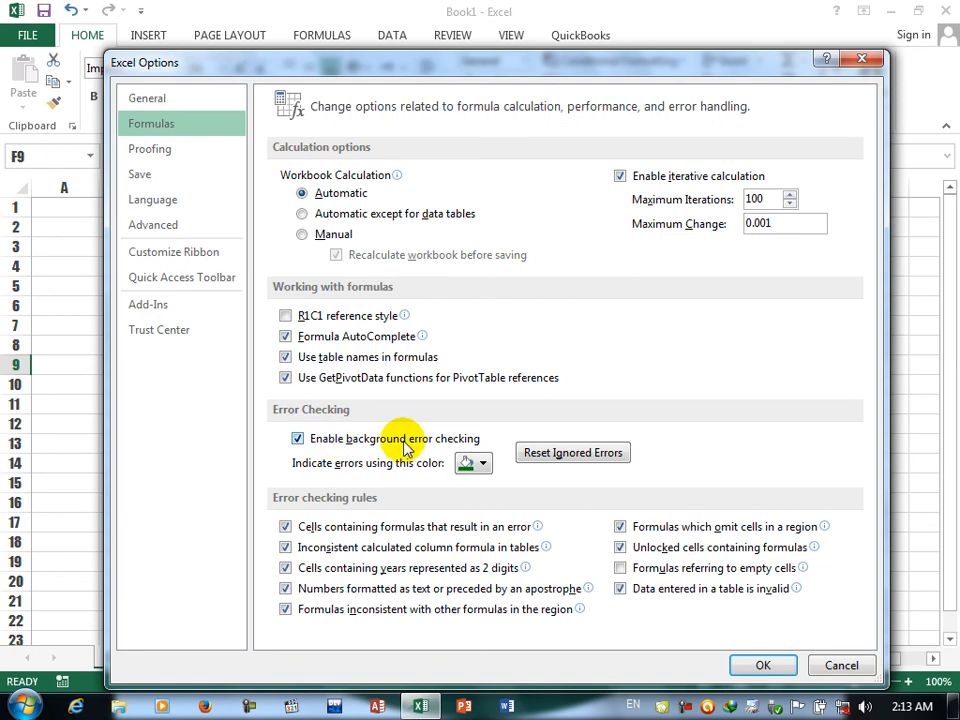
{"action": "left_click", "coordinate": [476, 464]}
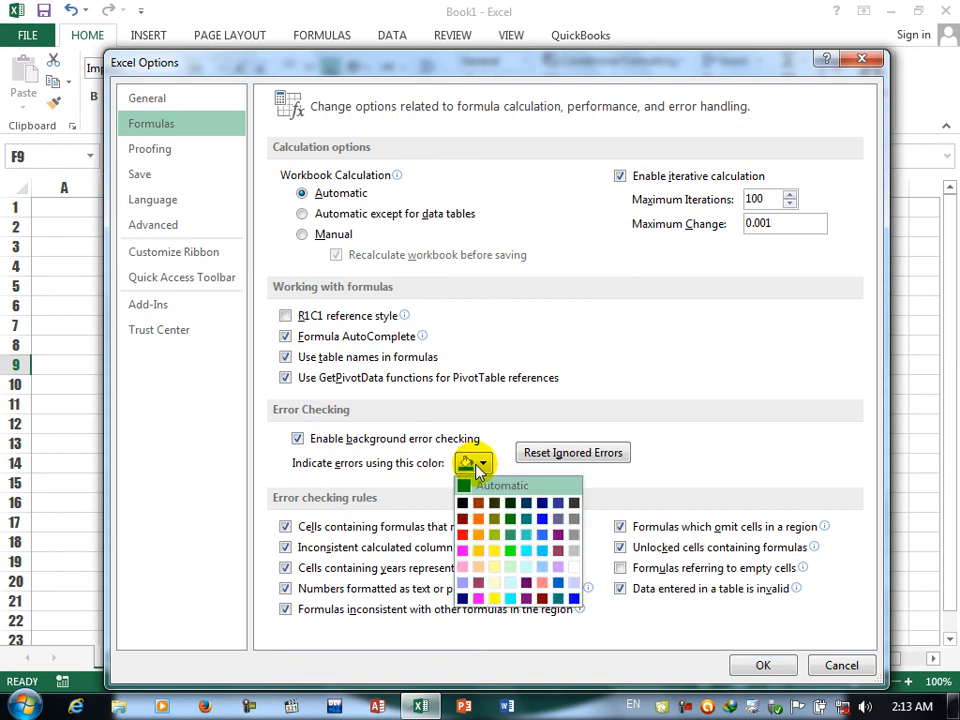
{"action": "left_click", "coordinate": [462, 534]}
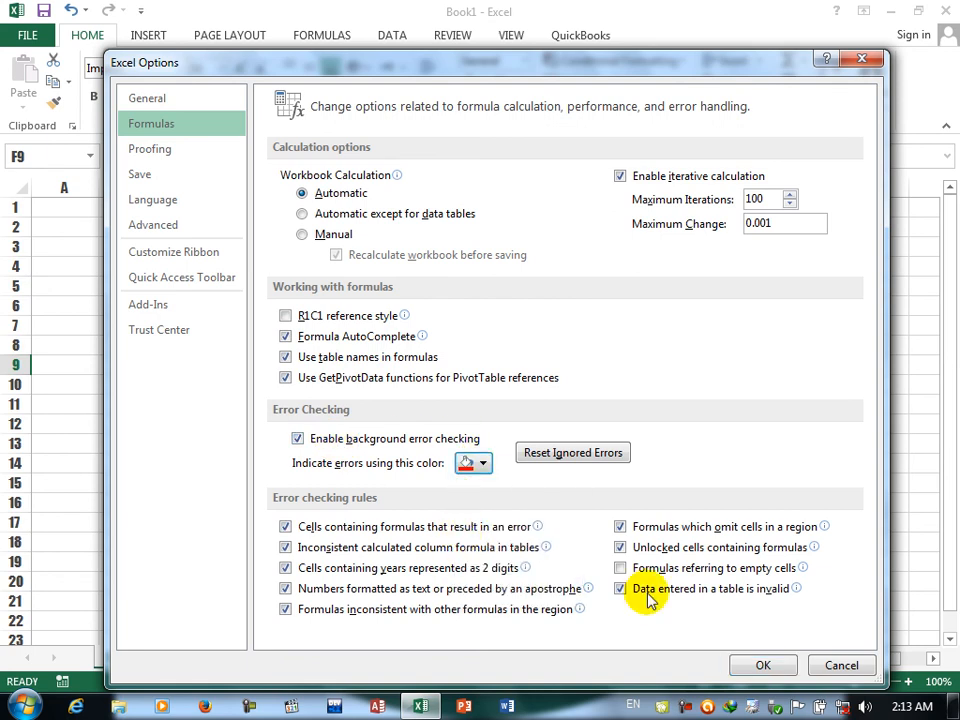
{"action": "left_click", "coordinate": [760, 666]}
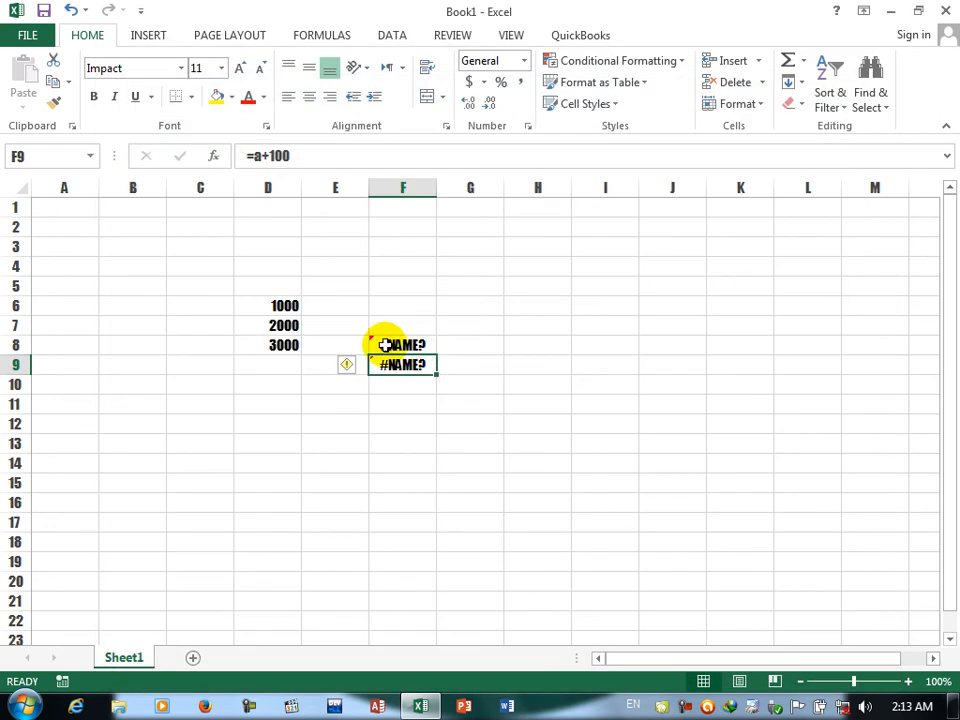
Change the error indicator colour to blue in the Formulas options and apply it.
{"action": "left_click", "coordinate": [16, 36]}
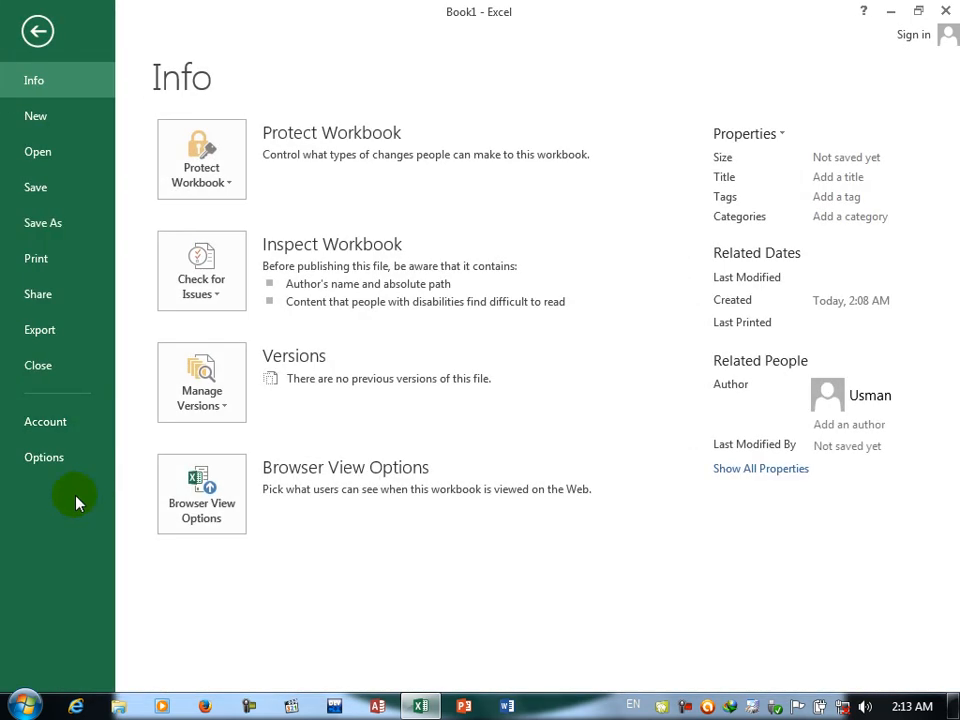
{"action": "left_click", "coordinate": [62, 466]}
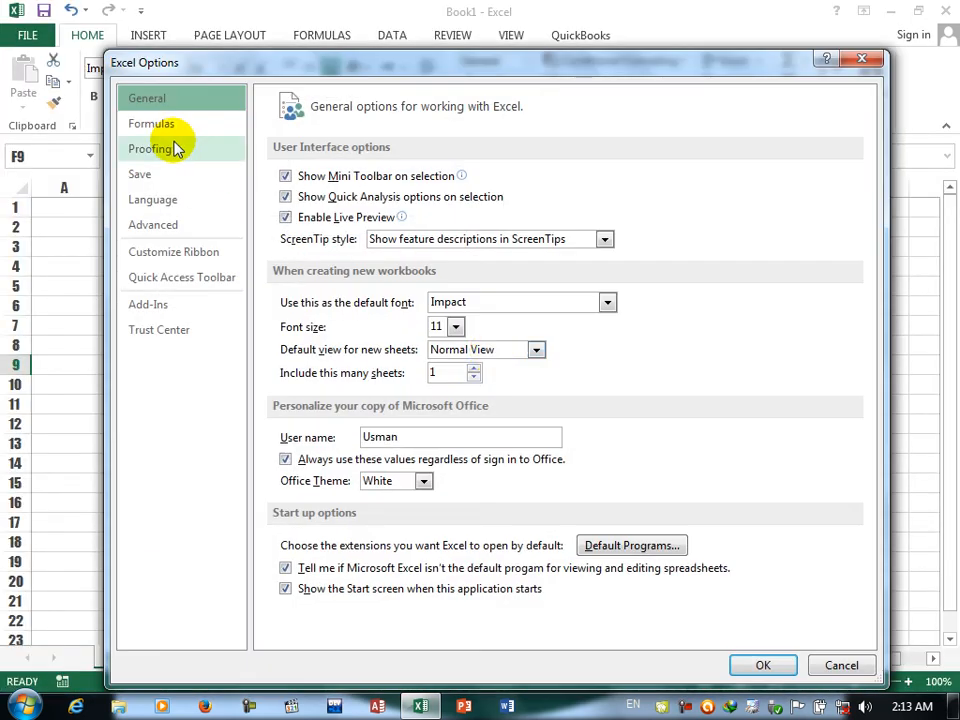
{"action": "left_click", "coordinate": [168, 126]}
{"action": "left_click", "coordinate": [482, 463]}
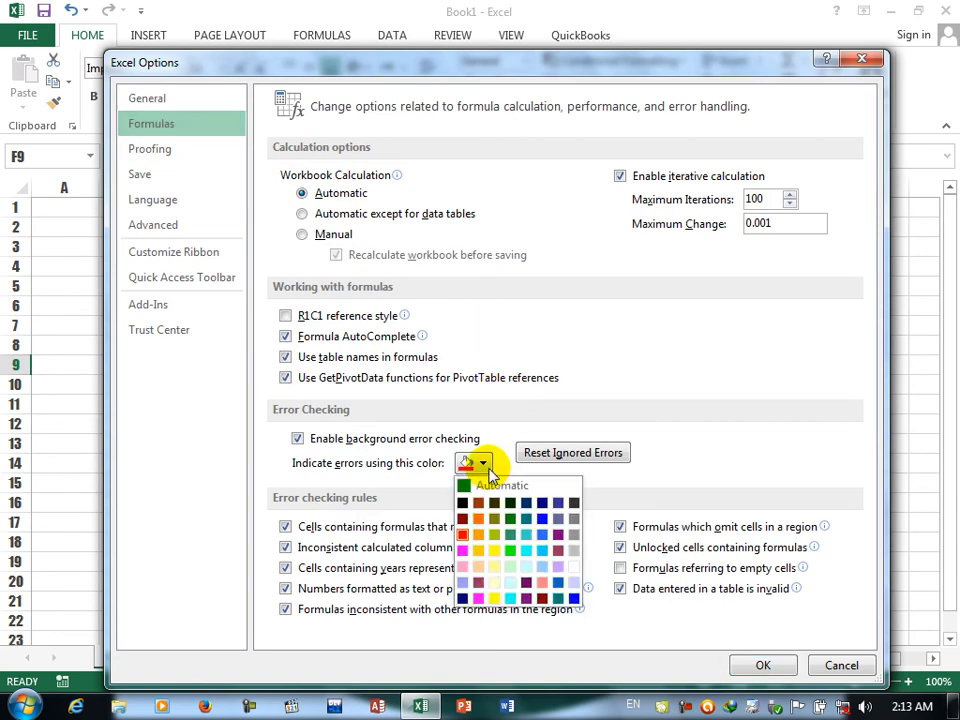
{"action": "left_click", "coordinate": [558, 582]}
{"action": "left_click", "coordinate": [762, 665]}
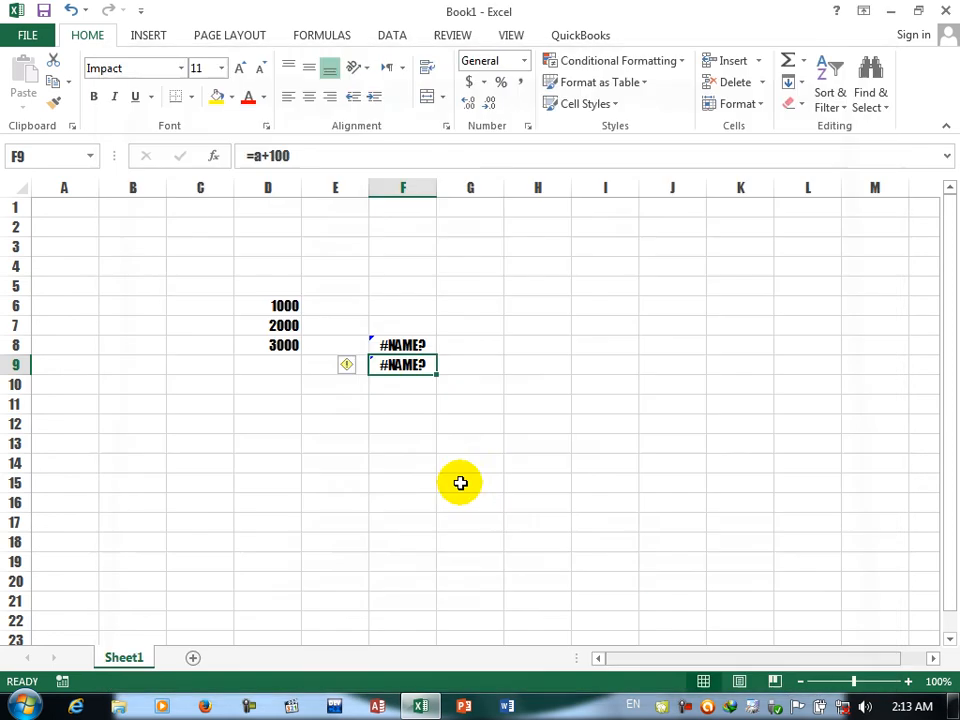
Review the error checking settings and the Reset Ignored Errors option in the Formulas options, and close the options.
{"action": "left_click", "coordinate": [28, 36]}
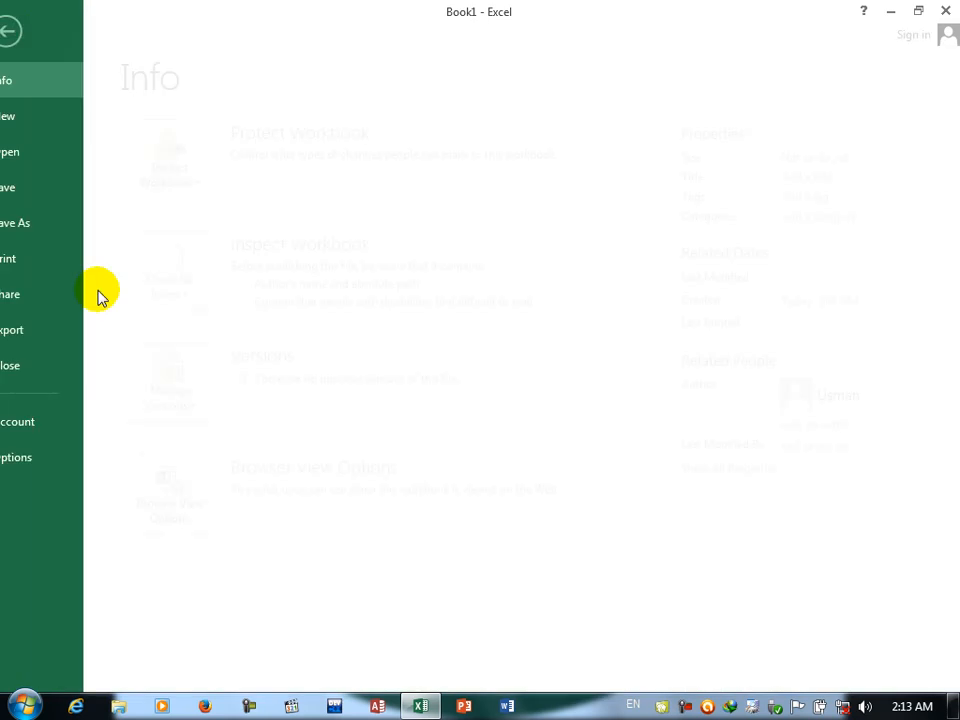
{"action": "left_click", "coordinate": [62, 457]}
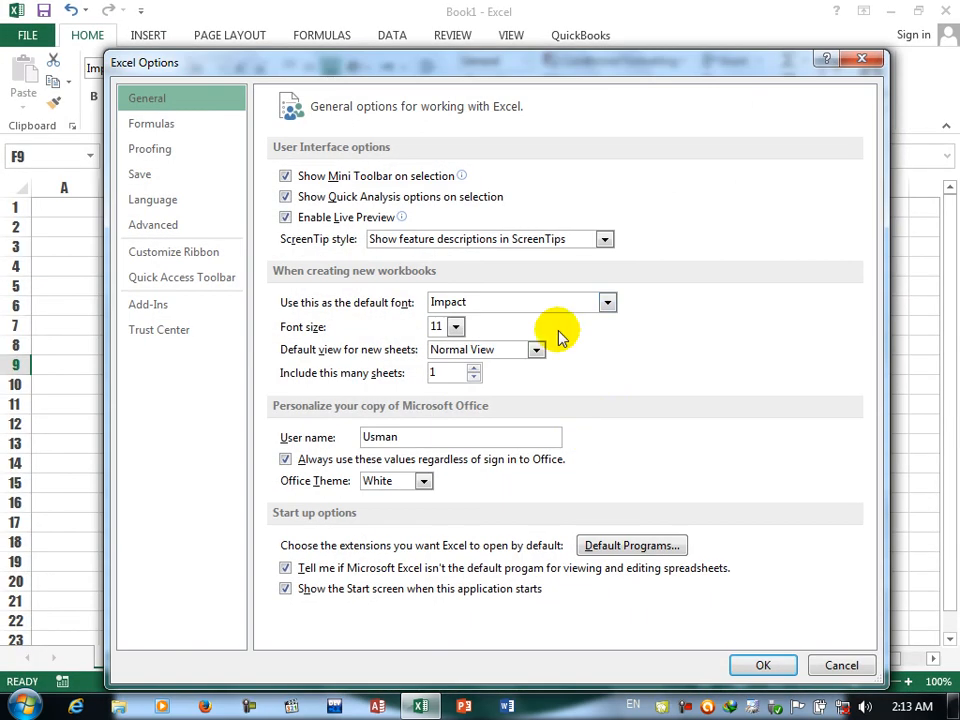
{"action": "left_click", "coordinate": [176, 122]}
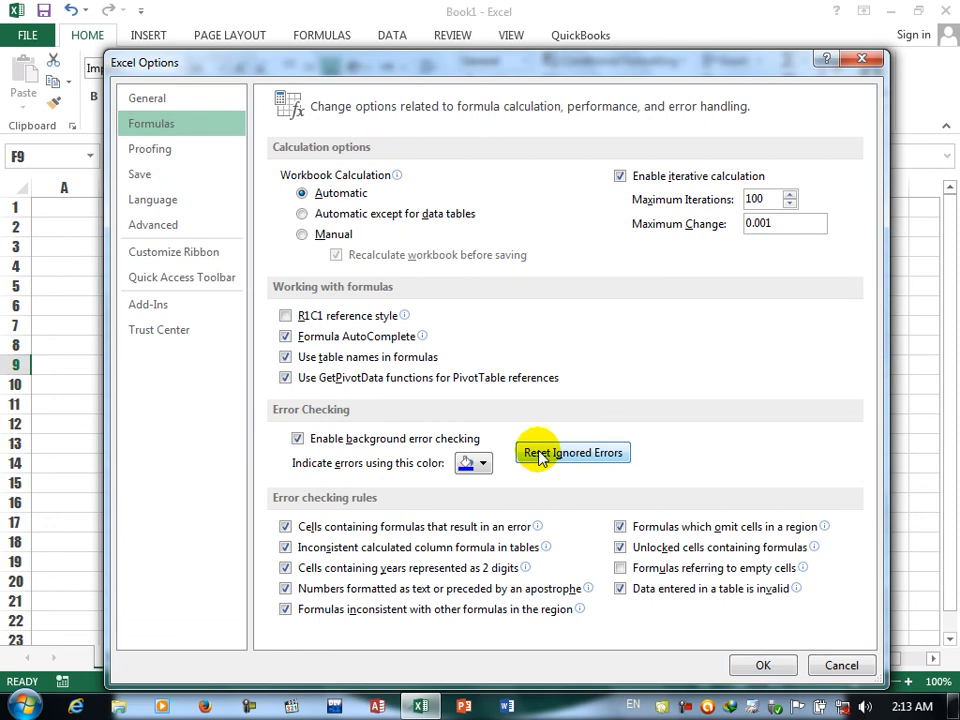
{"action": "left_click", "coordinate": [743, 664]}
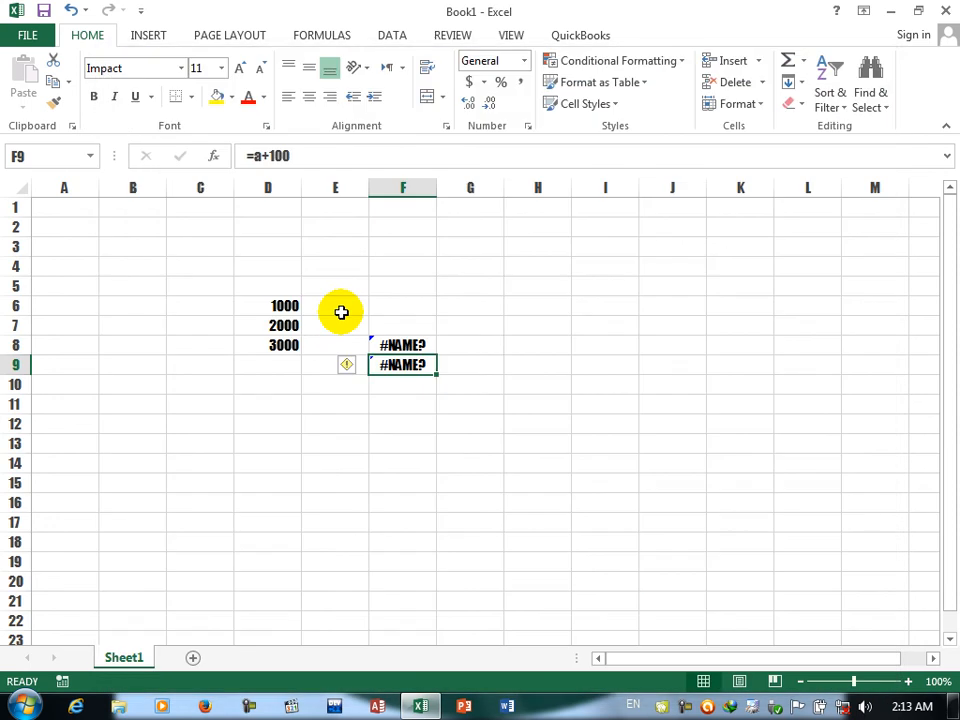
Select cell F8 to examine its error indicator and error-checking marker on the sheet.
{"action": "left_click", "coordinate": [491, 398]}
{"action": "left_click", "coordinate": [381, 341]}
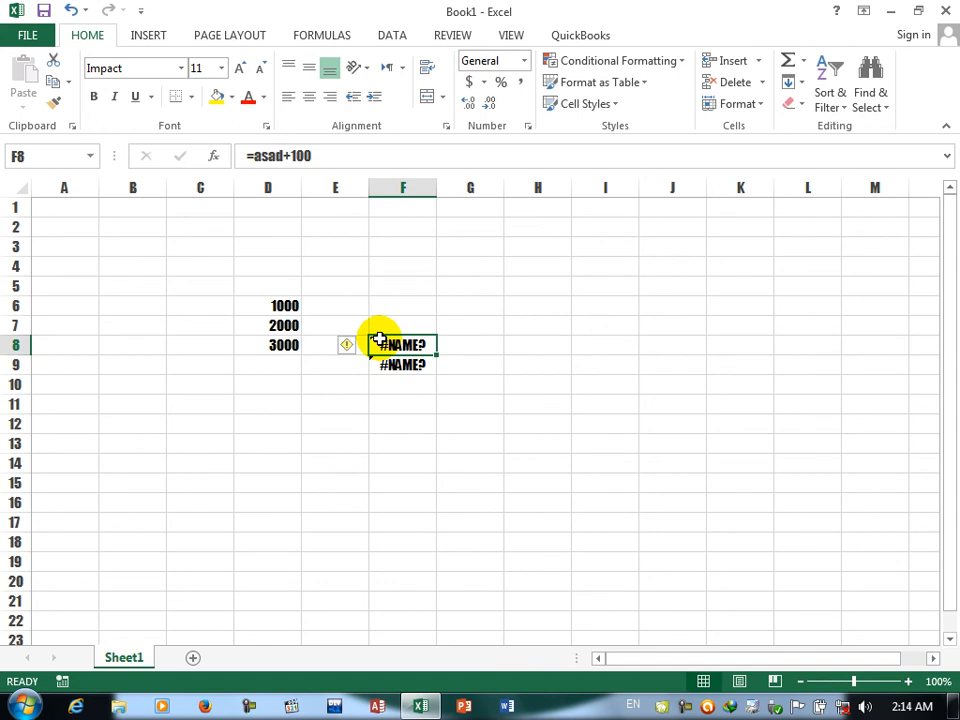
{"action": "left_click", "coordinate": [364, 382]}
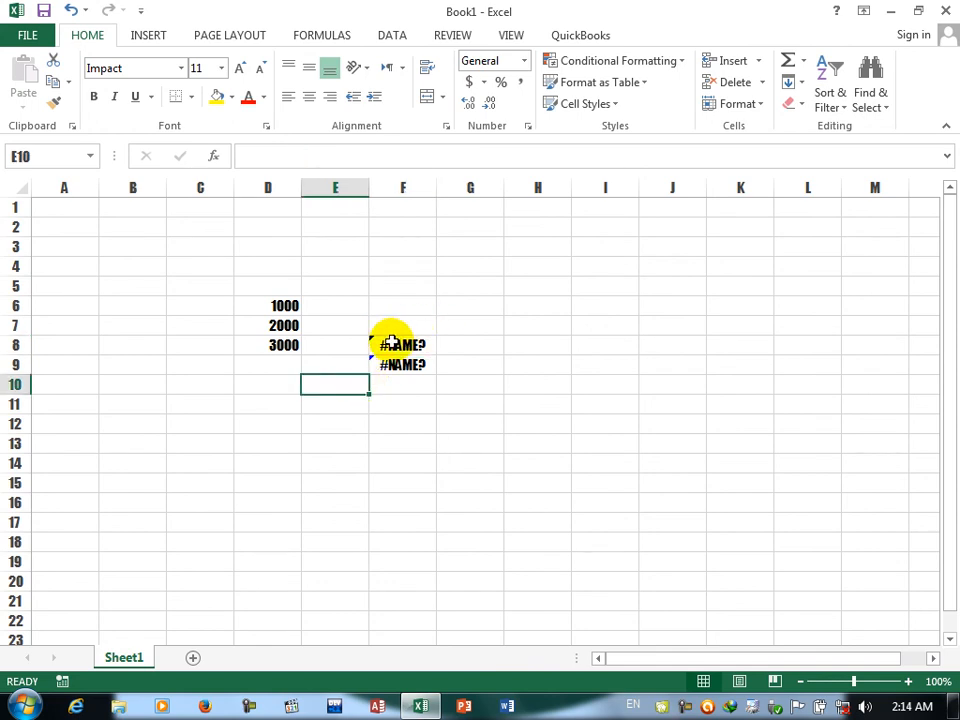
{"action": "left_click", "coordinate": [390, 341]}
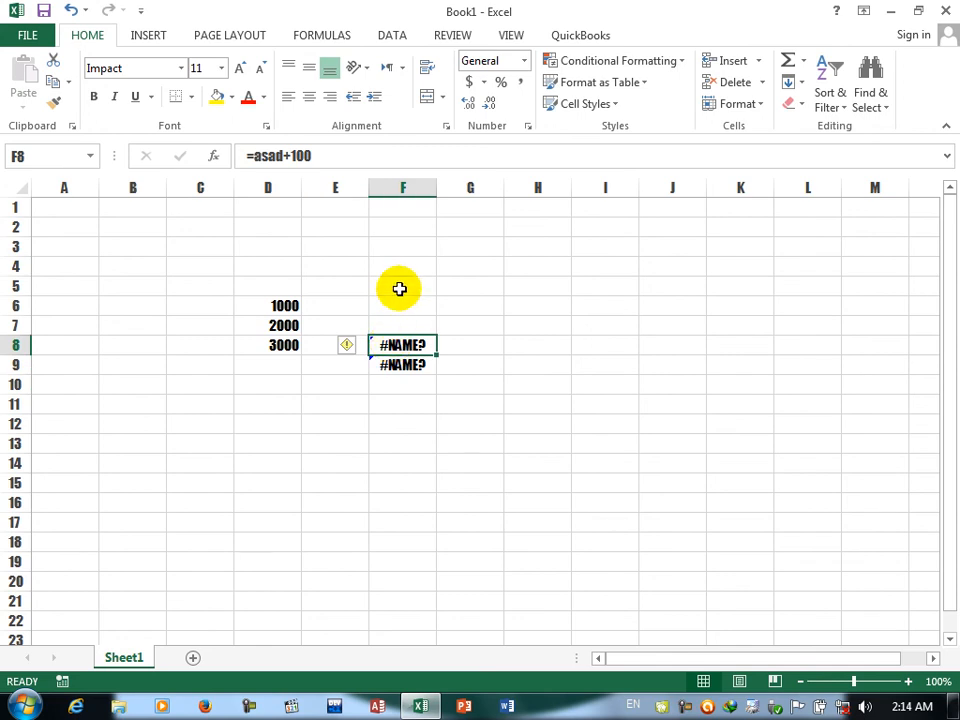
Enter the formula =1/0 in cell F5 and select the cell to examine its error indicator.
{"action": "left_click", "coordinate": [401, 289]}
{"action": "type", "text": "="}
{"action": "type", "text": "1"}
{"action": "type", "text": "/0"}
{"action": "key", "text": "Return"}
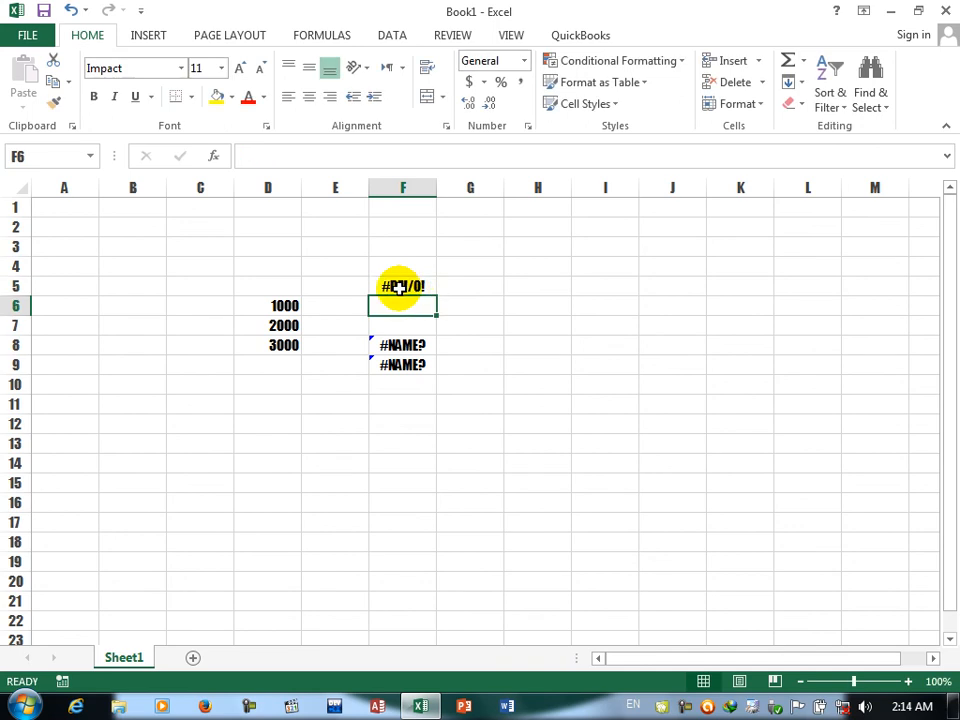
{"action": "left_click", "coordinate": [401, 283]}
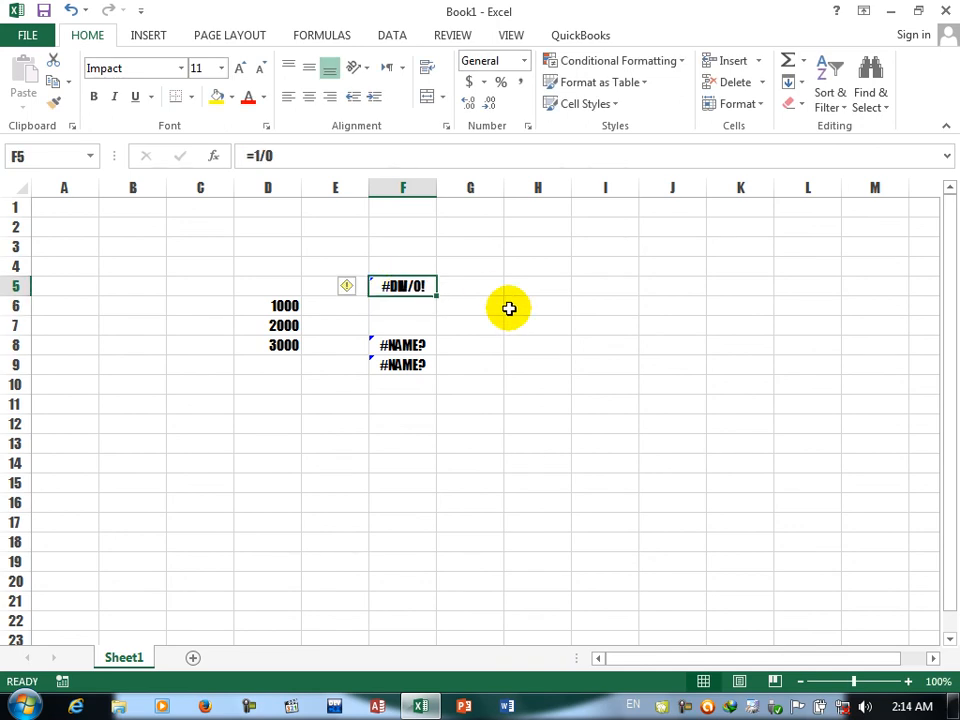
{"action": "left_click", "coordinate": [381, 308]}
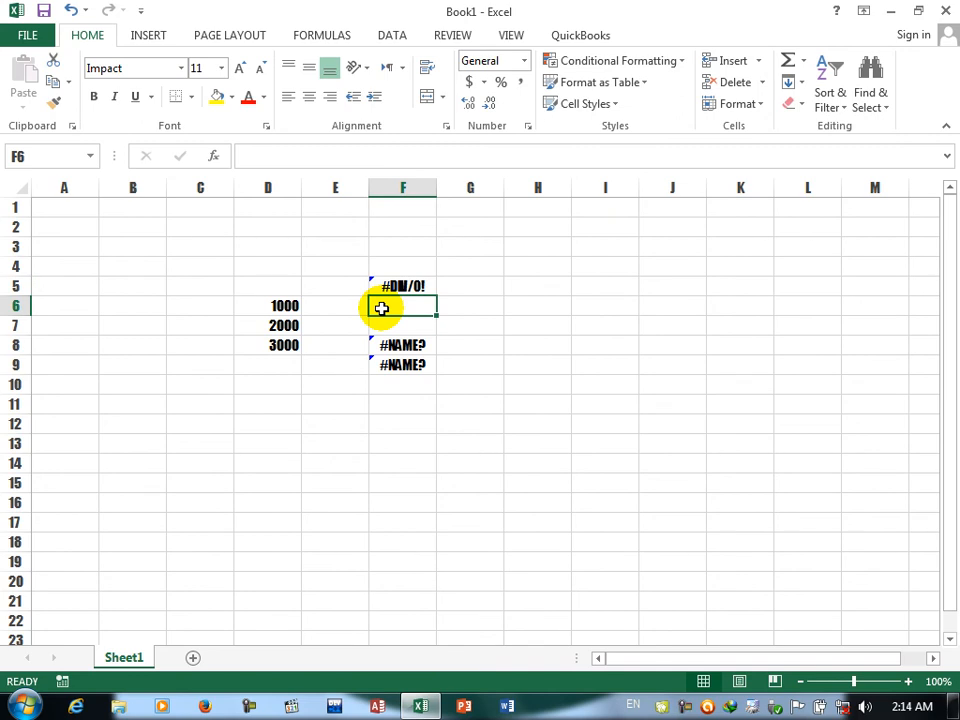
Open the Formulas settings in Excel Options to review the error checking section.
{"action": "left_click", "coordinate": [22, 33]}
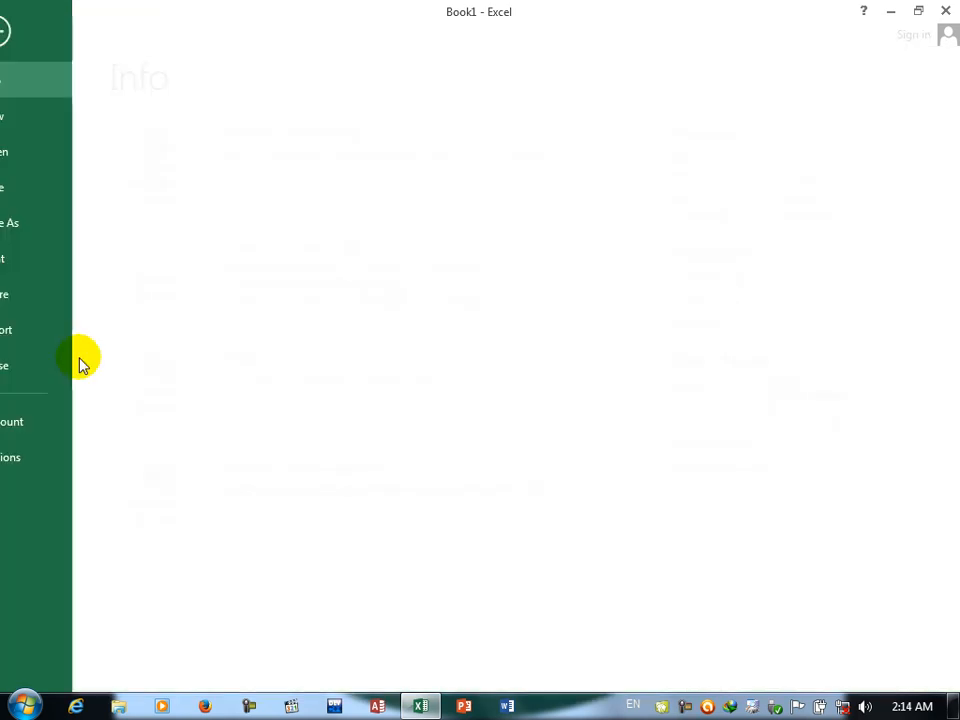
{"action": "left_click", "coordinate": [41, 456]}
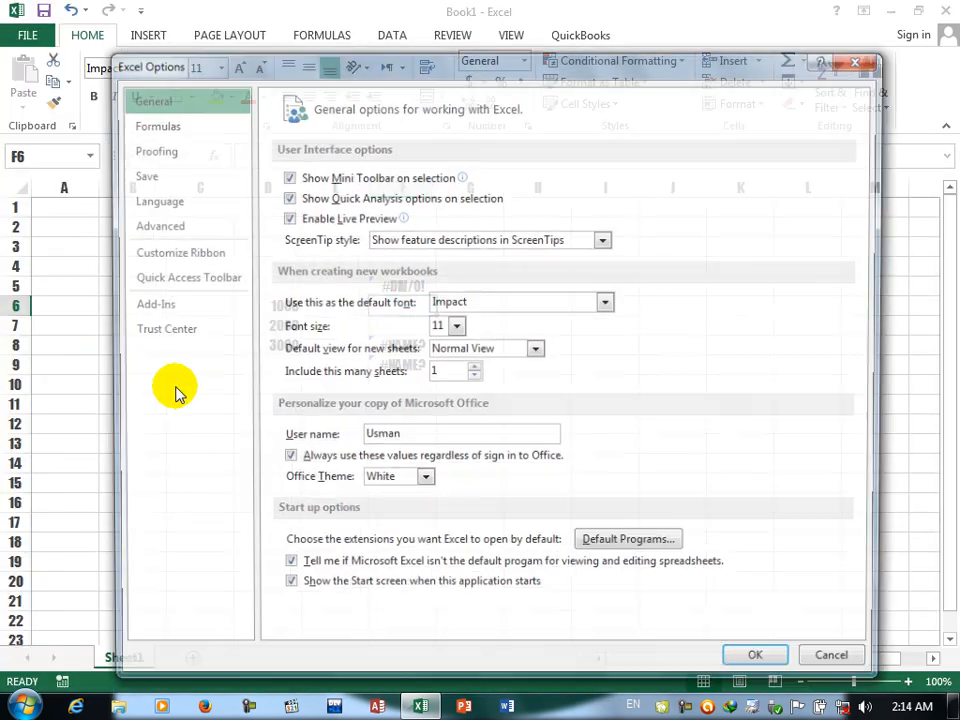
{"action": "left_click", "coordinate": [165, 125]}
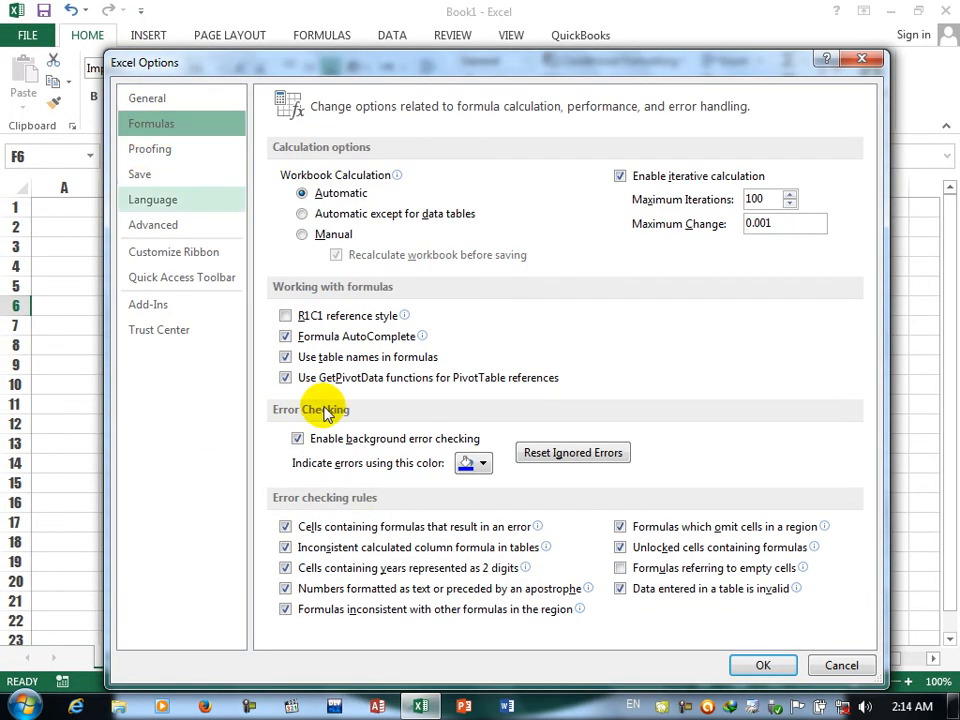